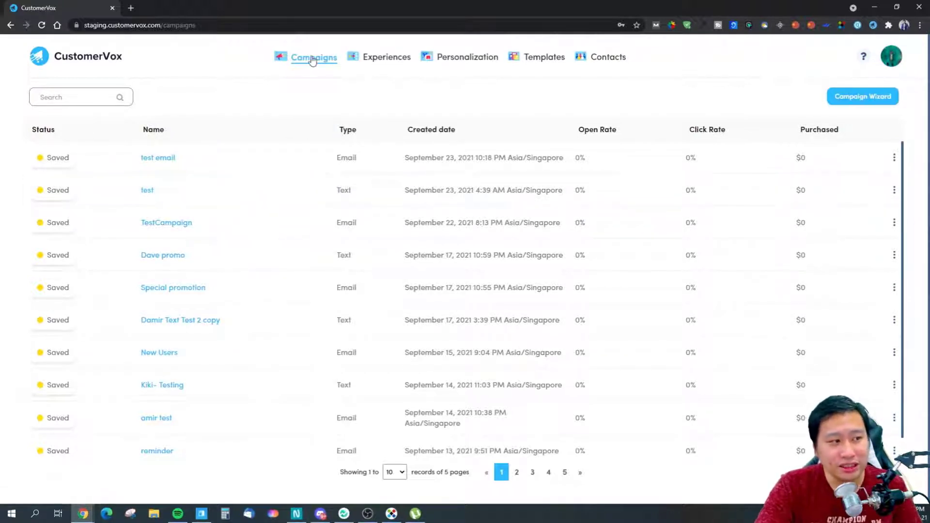
Start a new email campaign with subject Test123, the Support @ Store sender and preheader 12312.
left_click(863, 96)
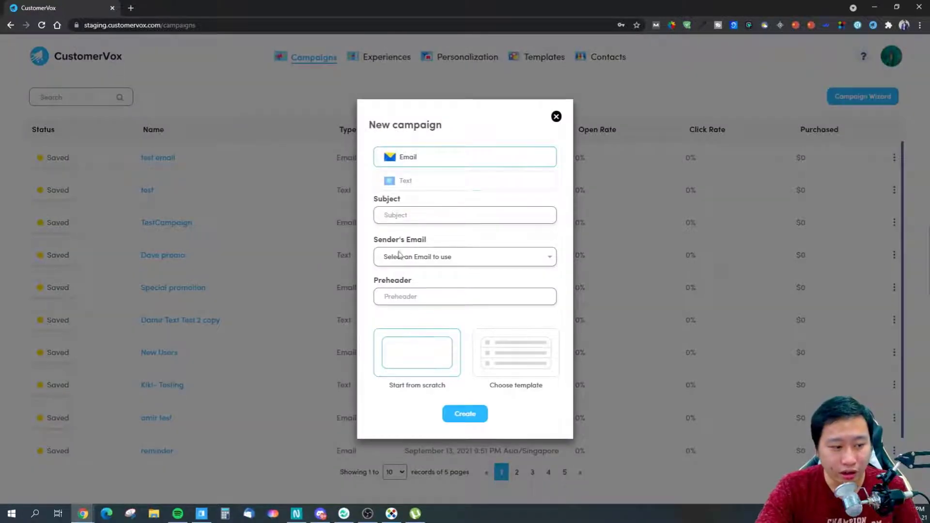
left_click(428, 218)
type("Test123")
left_click(445, 264)
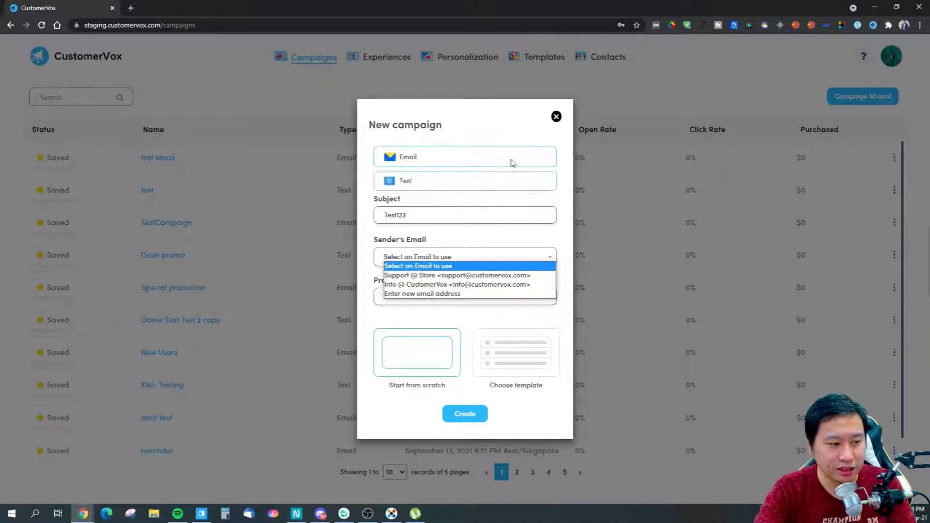
left_click(411, 276)
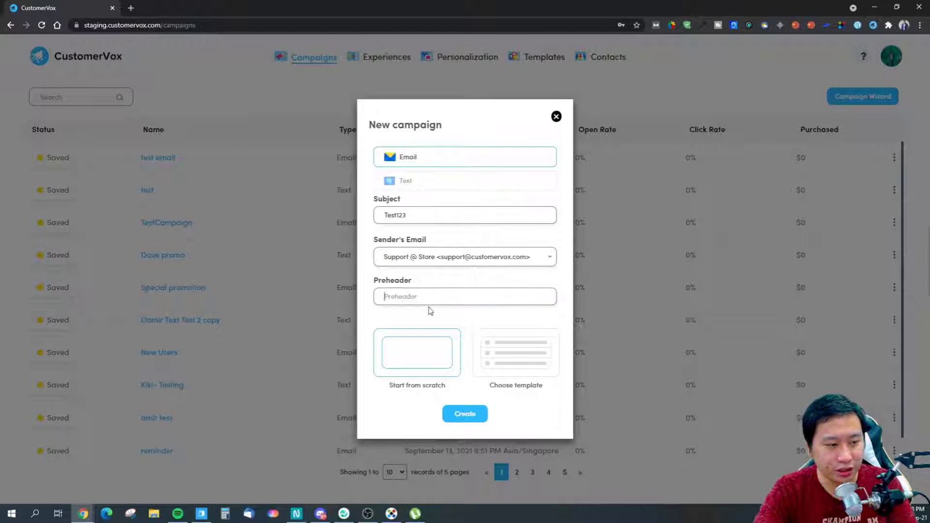
Look through the local email templates available for the campaign and leave the template list without choosing one.
left_click(502, 368)
scroll(534, 286, "down", 3)
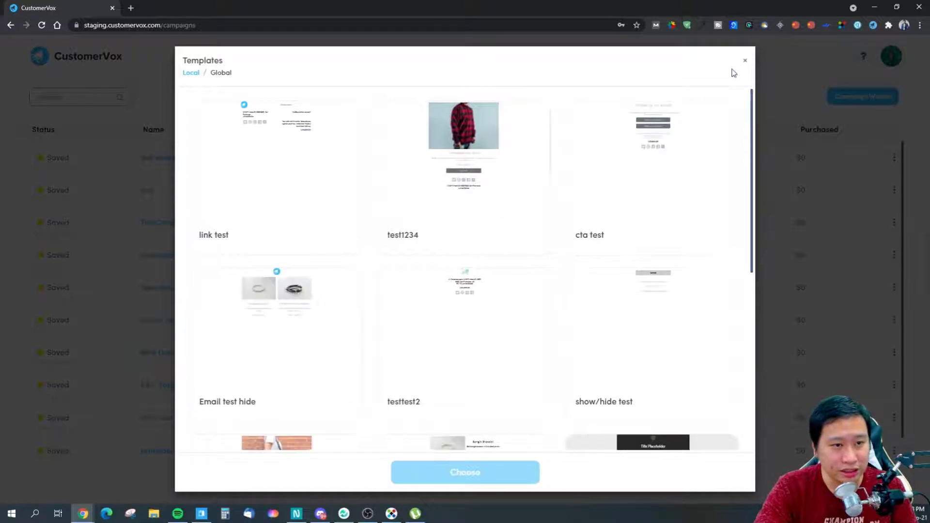
left_click(744, 60)
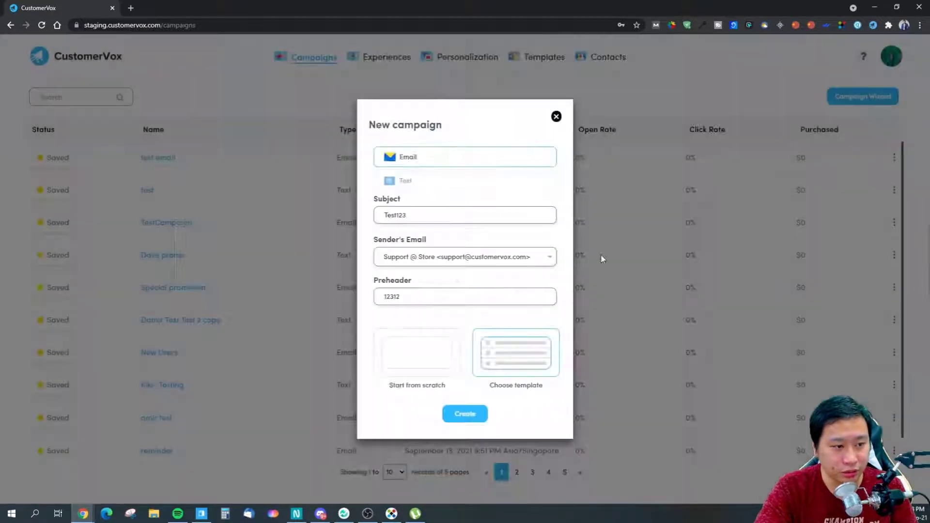
Create the email campaign from scratch instead of from a template.
left_click(417, 364)
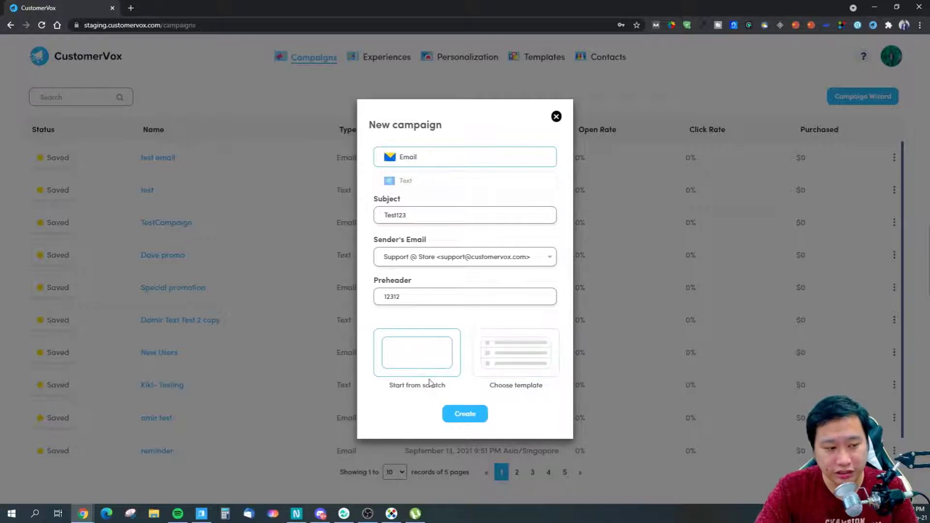
left_click(466, 416)
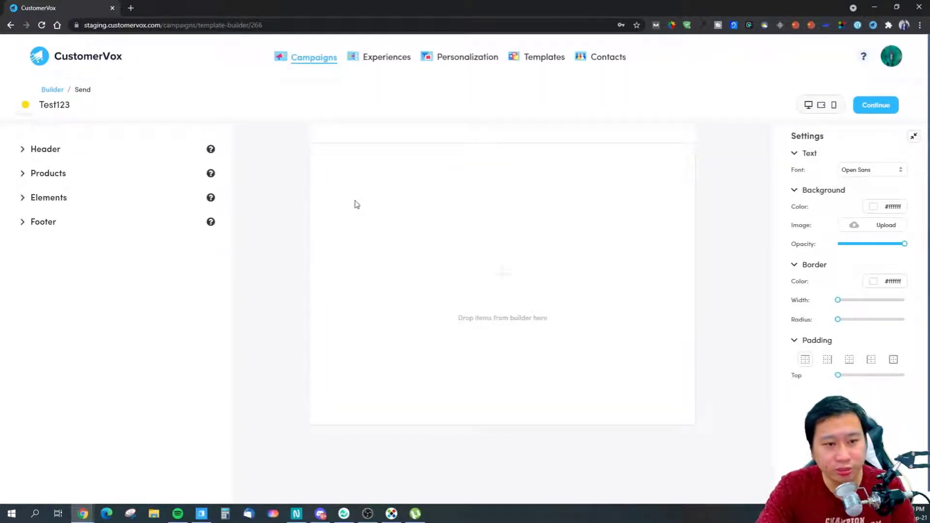
Add the header with the logo beside three nav links, and below it the centred footer with social icons above the address.
left_click(23, 151)
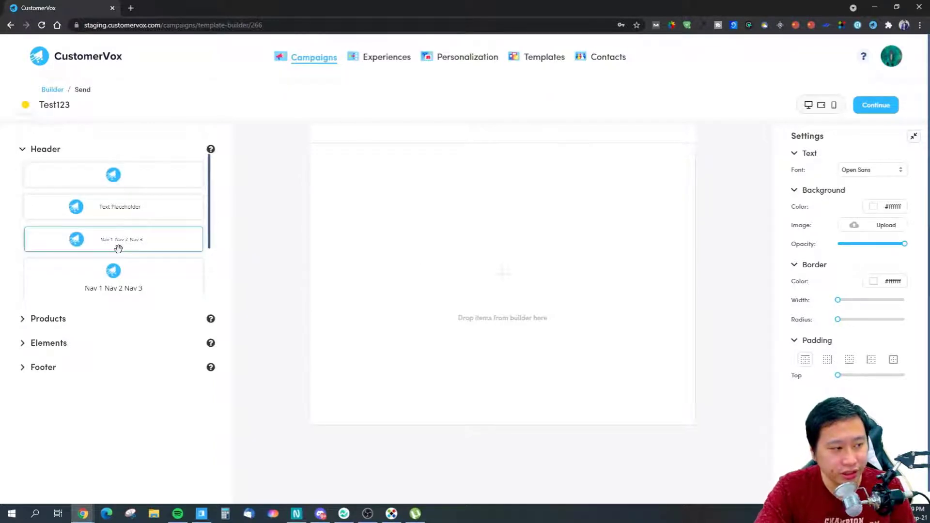
left_click_drag(100, 242, 504, 203)
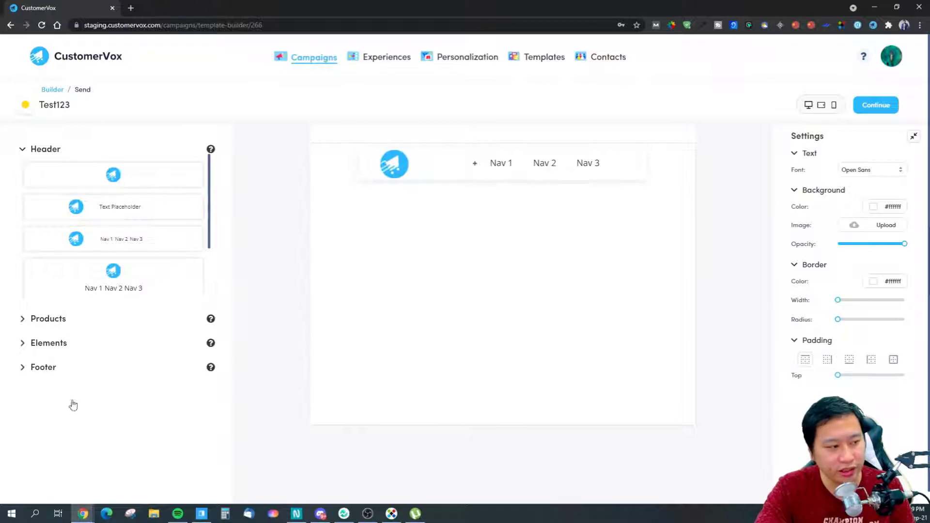
left_click(43, 374)
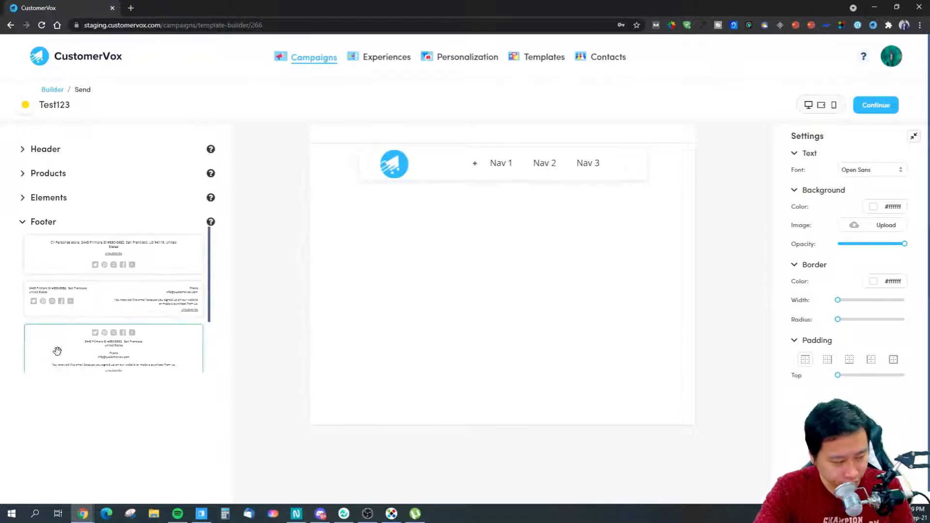
scroll(96, 339, "down", 2)
left_click_drag(141, 276, 453, 213)
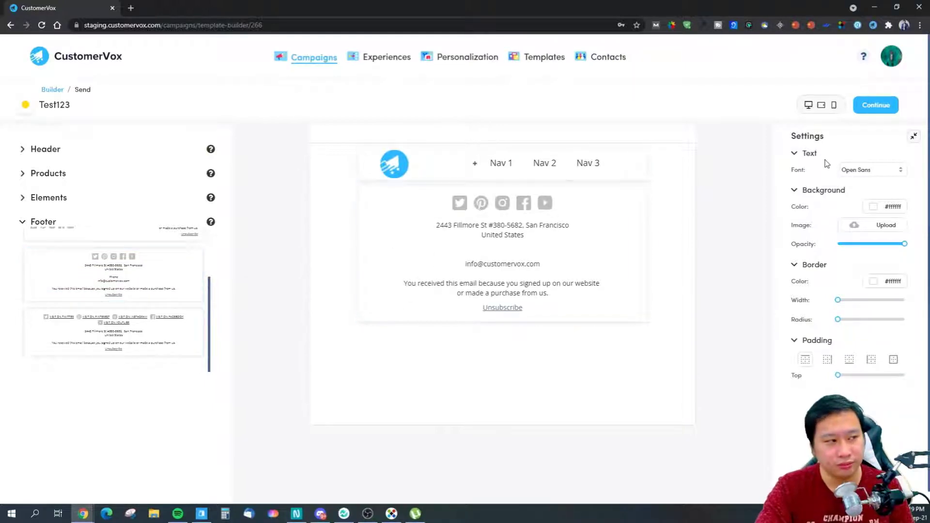
Insert the three-column Shopify product block between the header and the footer.
scroll(108, 298, "up", 3)
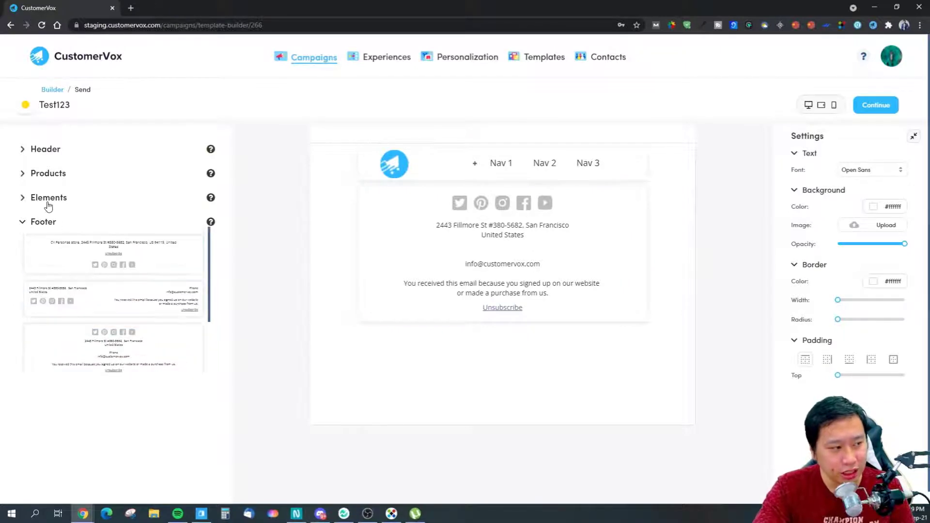
left_click(61, 175)
scroll(57, 290, "down", 1)
scroll(57, 289, "up", 2)
left_click_drag(50, 251, 455, 184)
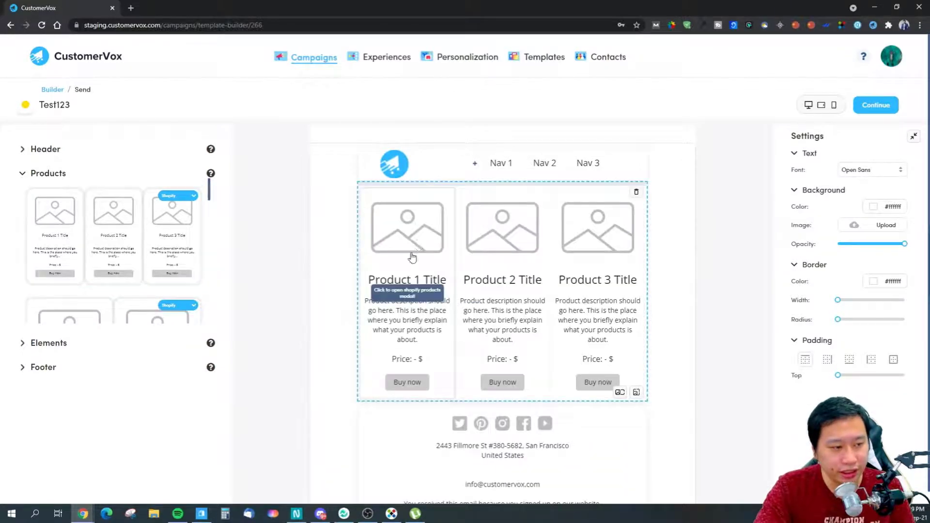
Assign Black Leather Bag to the first product slot and Chequered Red Shirt to the second.
left_click(506, 284)
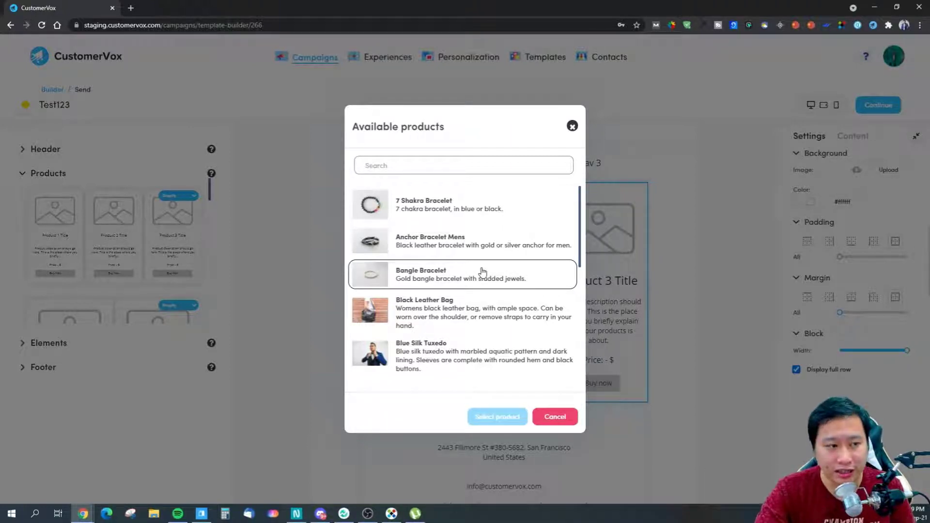
left_click(424, 309)
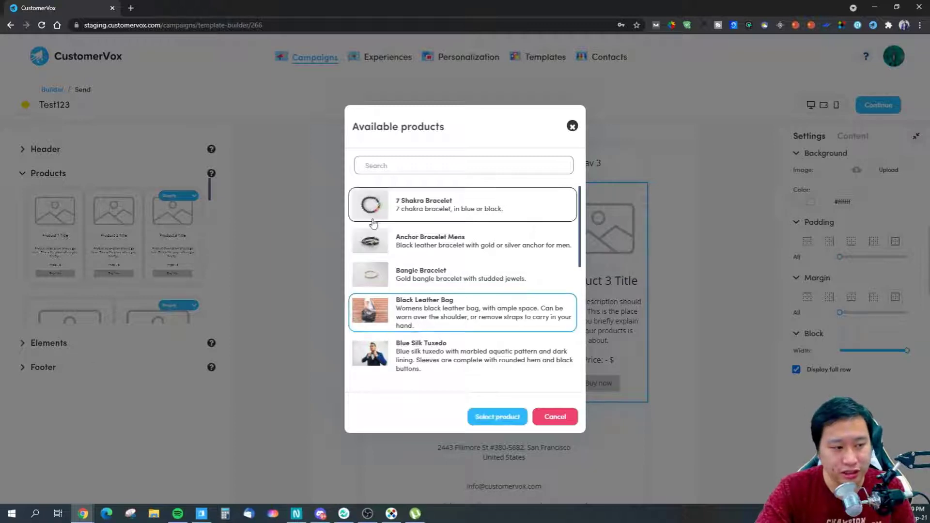
left_click(501, 426)
left_click(469, 281)
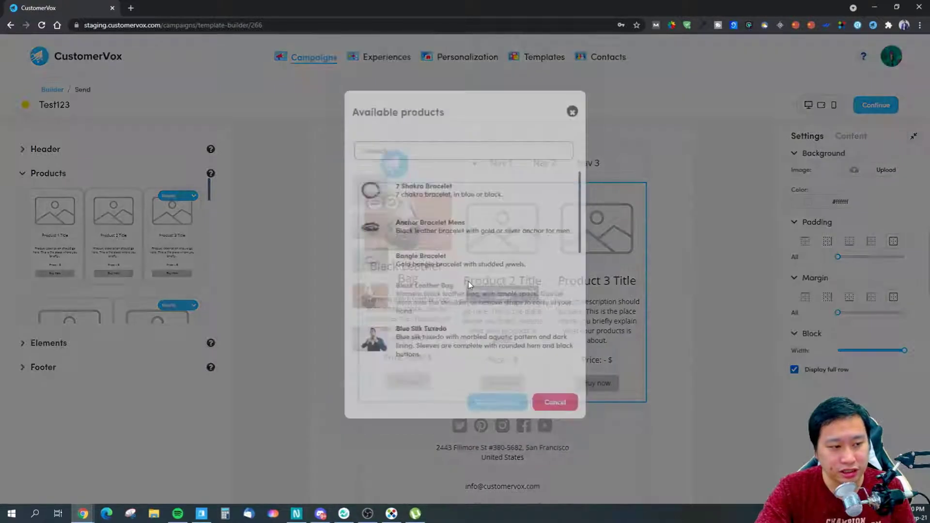
scroll(469, 358, "down", 5)
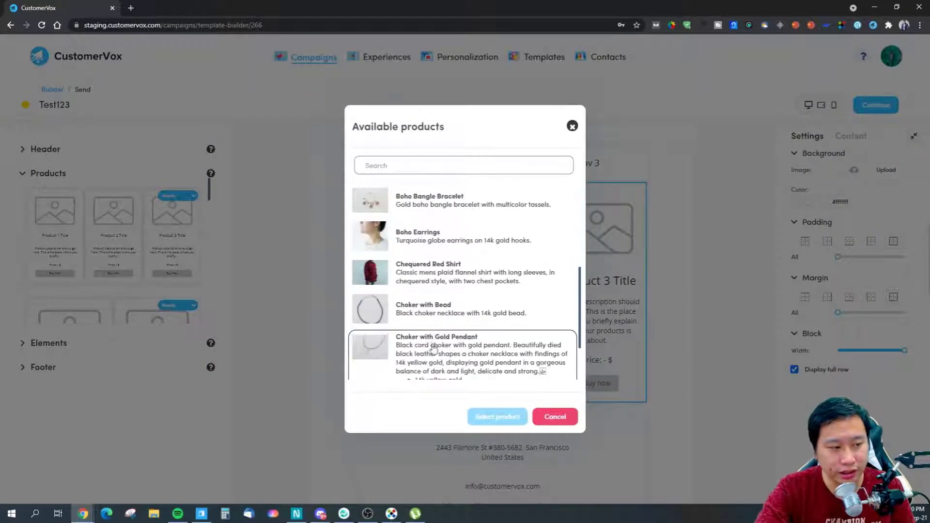
left_click(445, 279)
left_click(496, 421)
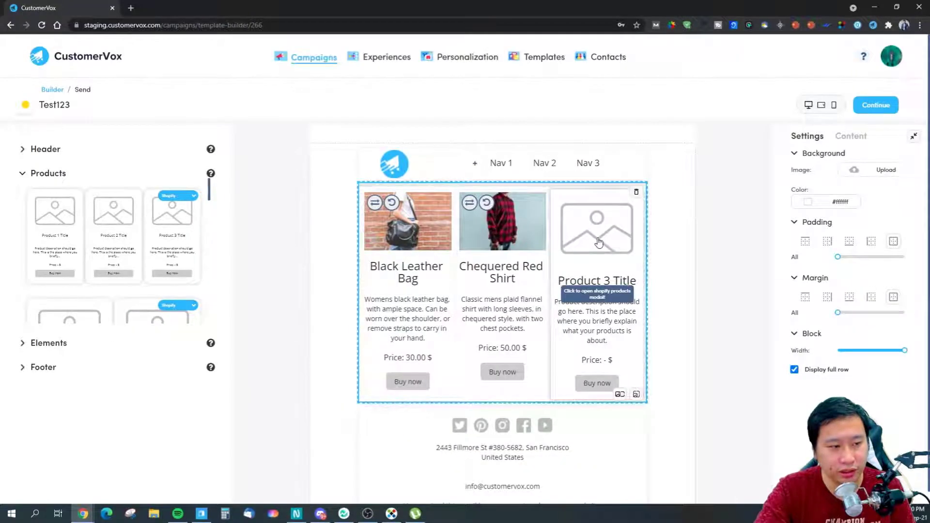
Assign Choker with Gold Pendant to the third product slot.
left_click(553, 271)
scroll(501, 282, "down", 5)
left_click(440, 317)
left_click(497, 417)
Shorten the choker's description by deleting everything after "displaying gold pendant in".
scroll(538, 317, "down", 3)
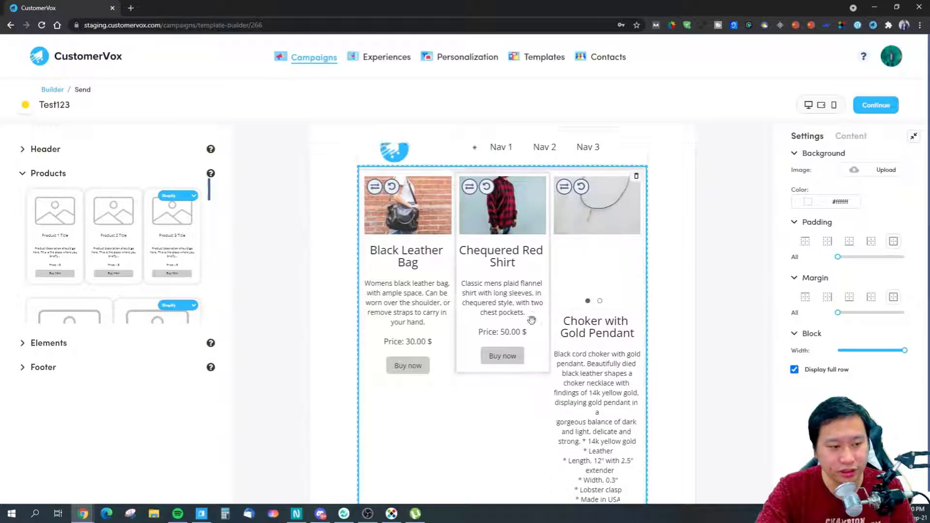
scroll(465, 285, "up", 3)
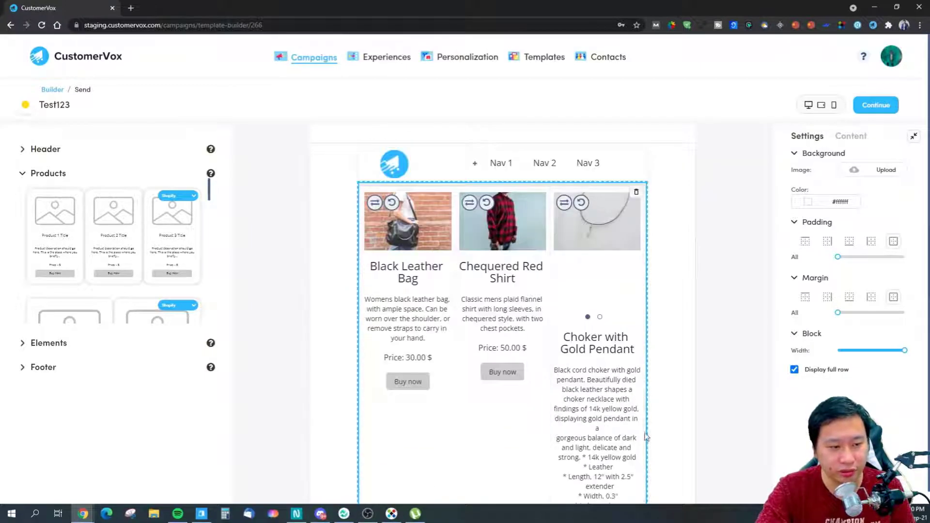
scroll(646, 436, "down", 2)
left_click(598, 379)
left_click_drag(623, 420, 564, 333)
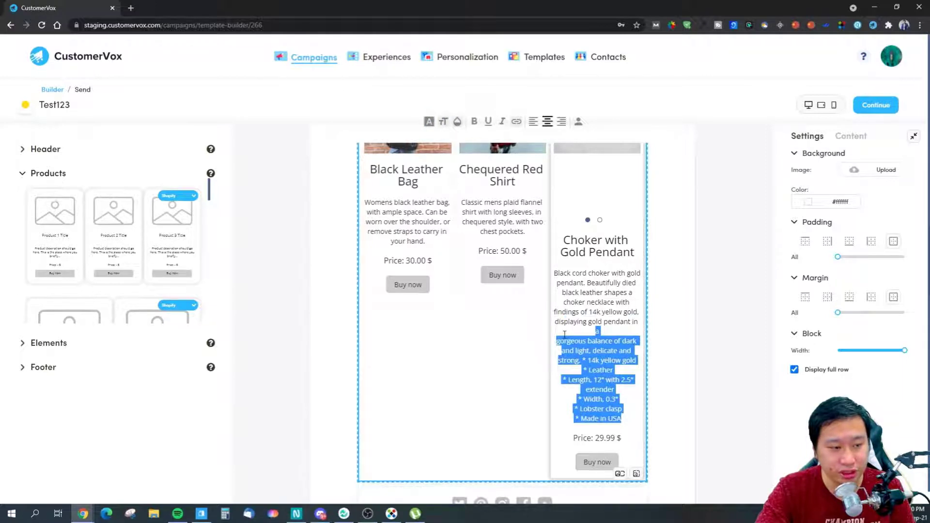
key("BackSpace")
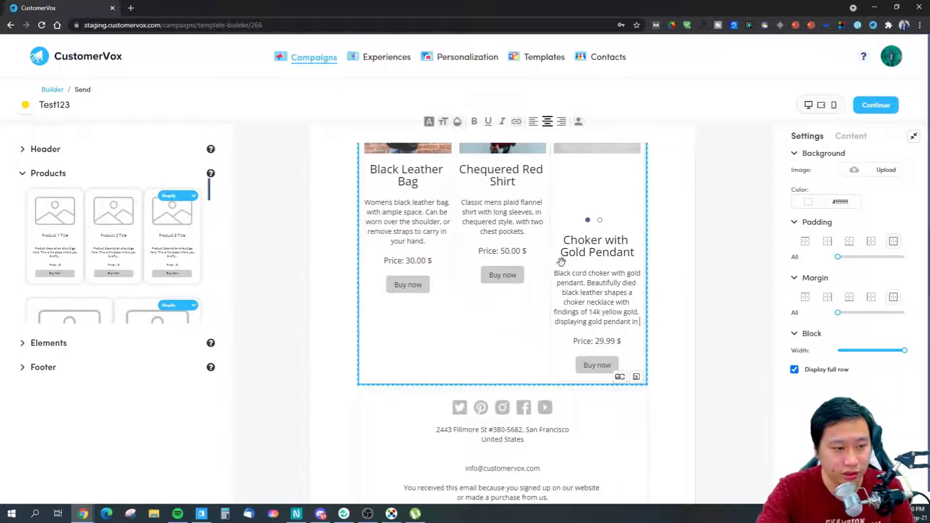
scroll(562, 257, "up", 2)
left_click(600, 318)
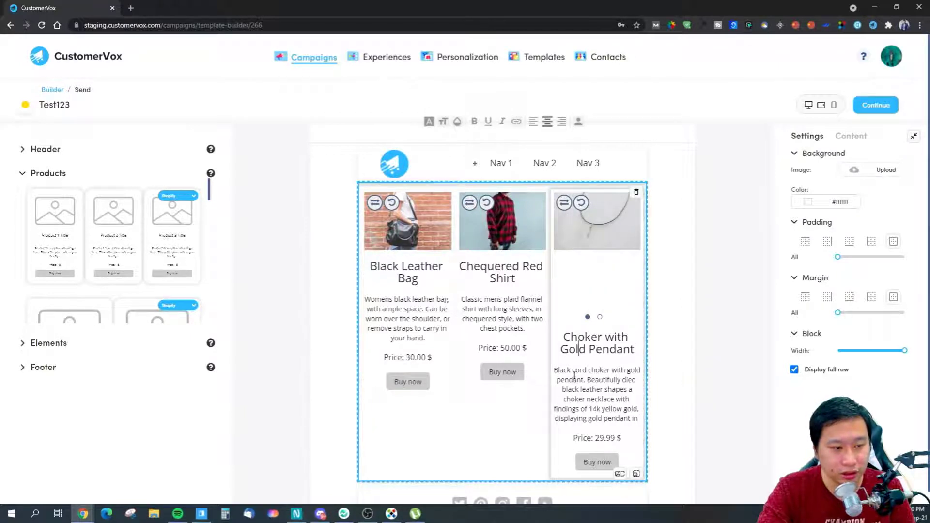
Swap the product in the third slot for Anchor Bracelet Mens.
left_click(564, 203)
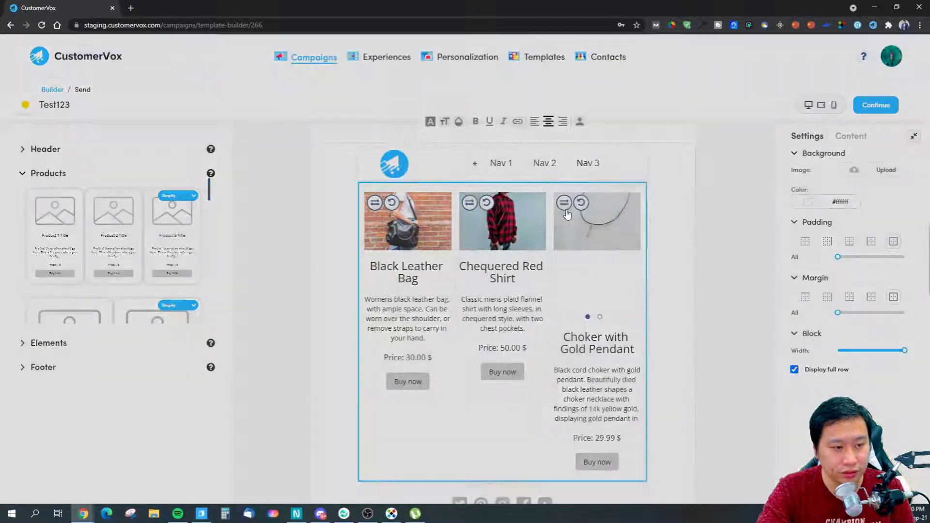
left_click(479, 242)
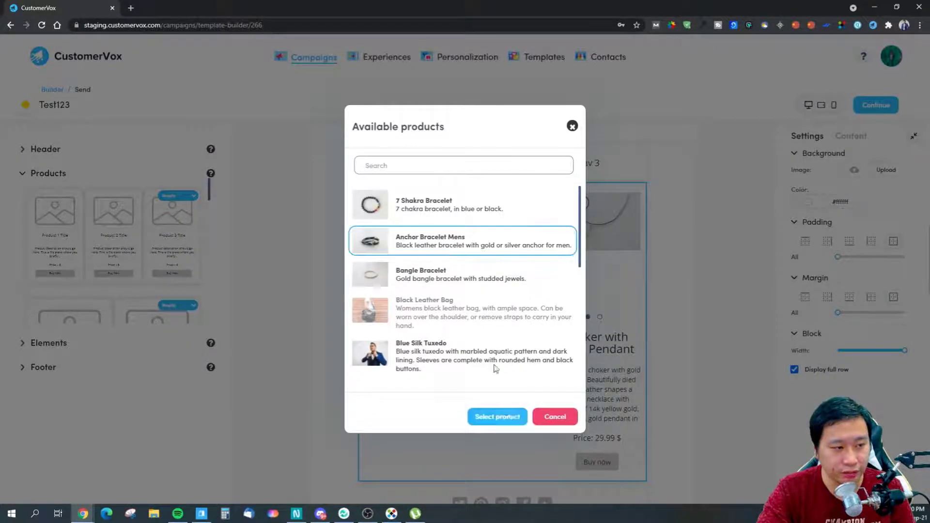
left_click(498, 417)
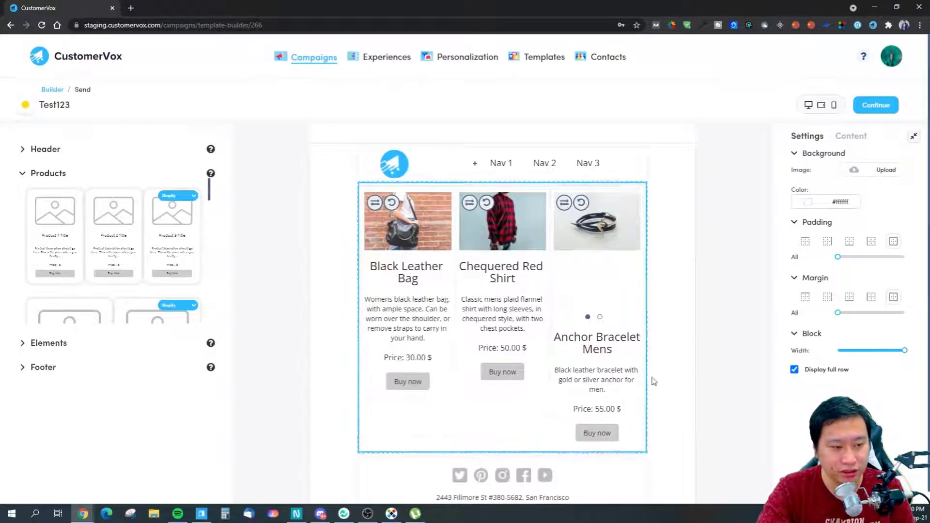
Load more store products and swap the third slot's product for Gemstone Necklace.
left_click(564, 203)
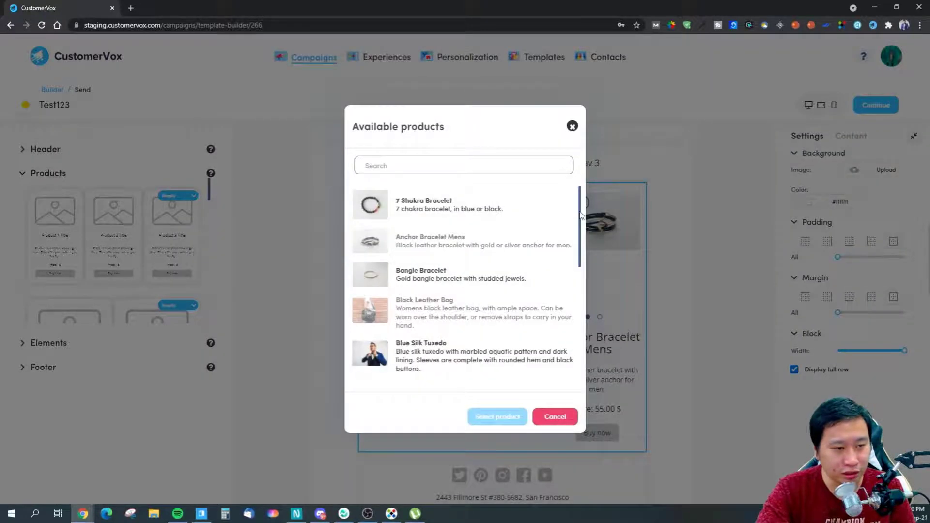
left_click_drag(582, 216, 580, 374)
left_click(459, 374)
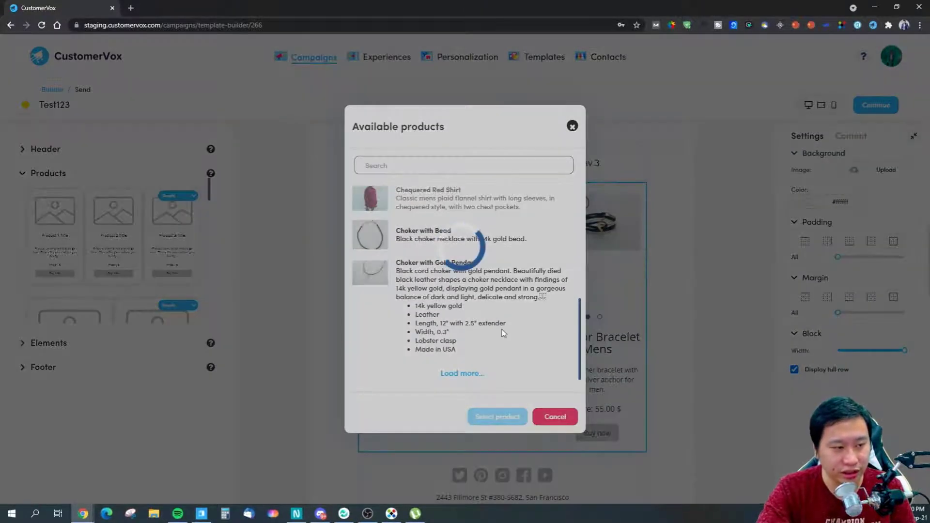
scroll(478, 304, "down", 5)
scroll(477, 304, "down", 2)
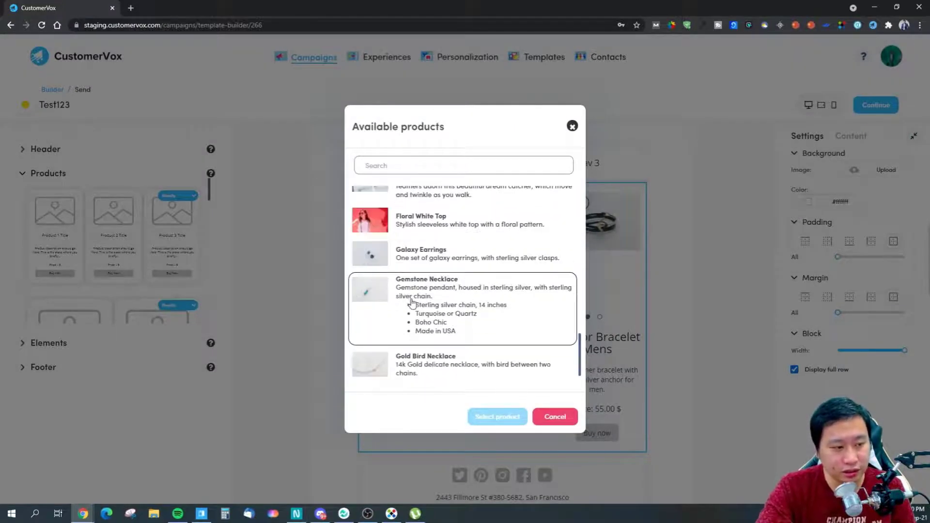
left_click(438, 304)
left_click(500, 419)
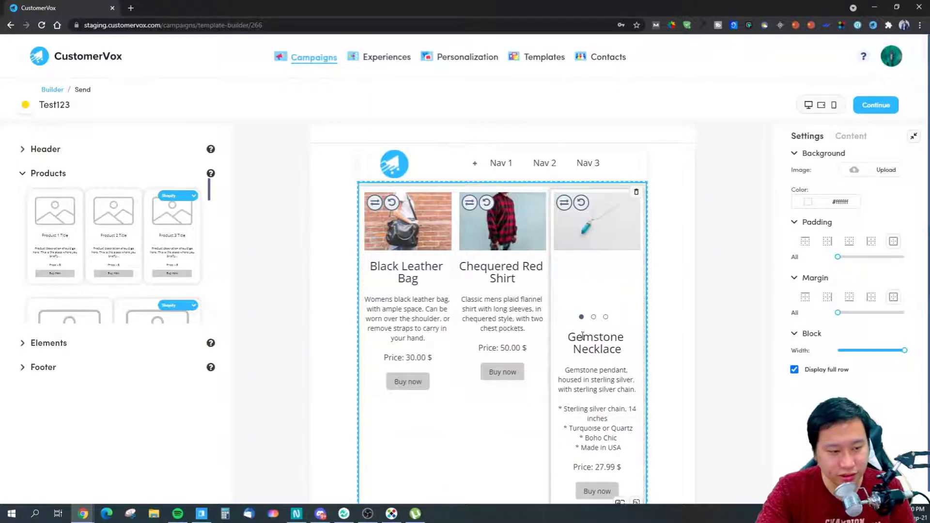
Replace the Gemstone Necklace in the third product slot with Blue Silk Tuxedo.
left_click(565, 203)
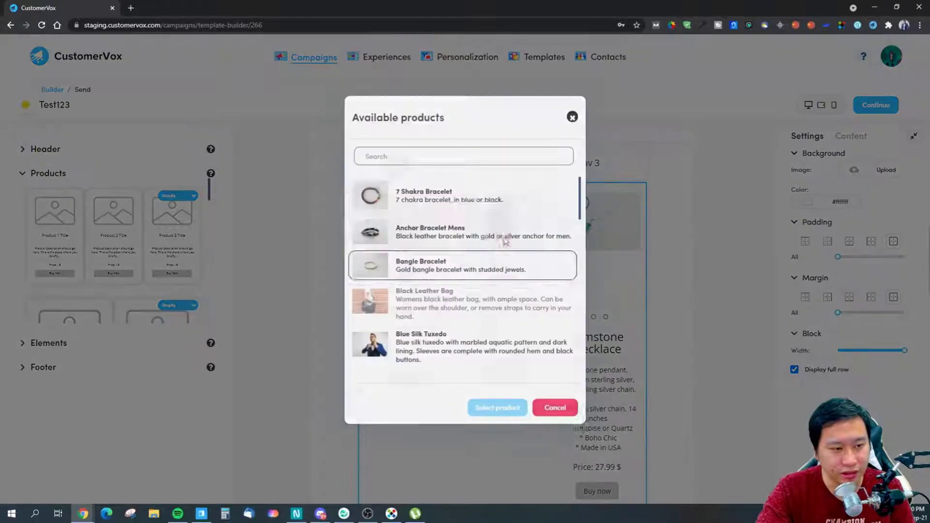
scroll(494, 290, "down", 3)
left_click(479, 209)
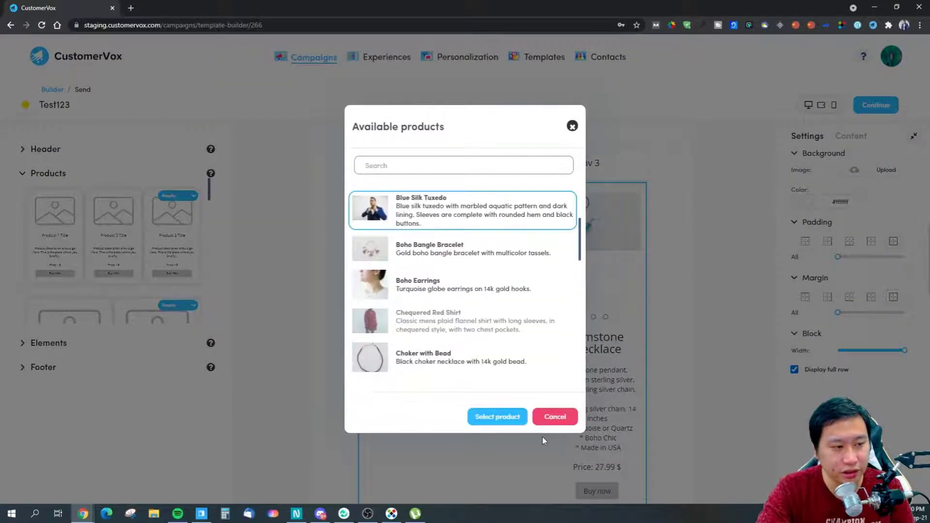
left_click(504, 418)
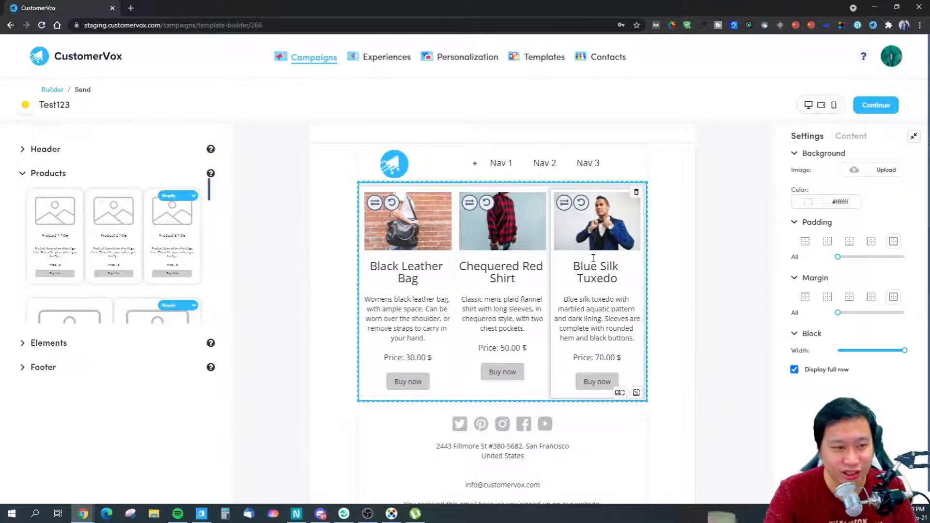
scroll(113, 306, "down", 2)
scroll(110, 320, "up", 2)
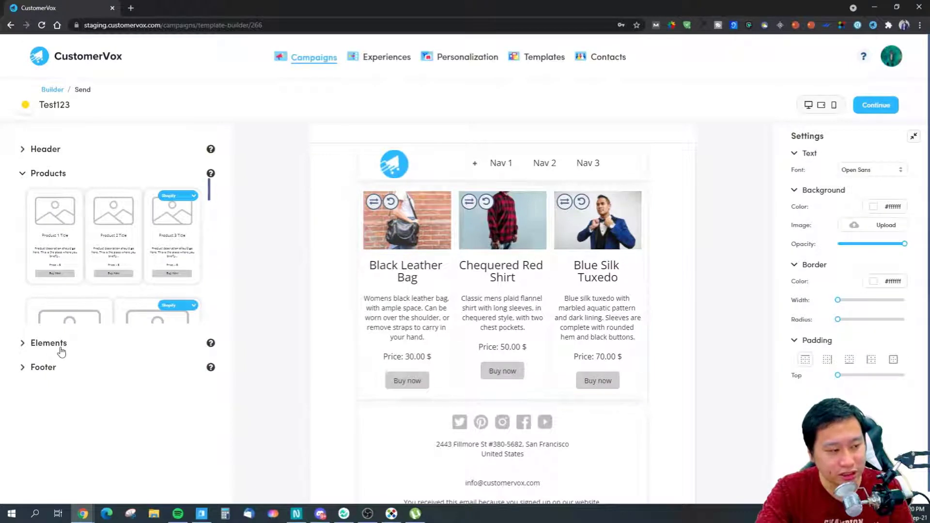
Insert the boxed "Enter text here..." element between the header and the row of three products.
left_click(38, 344)
scroll(101, 283, "down", 3)
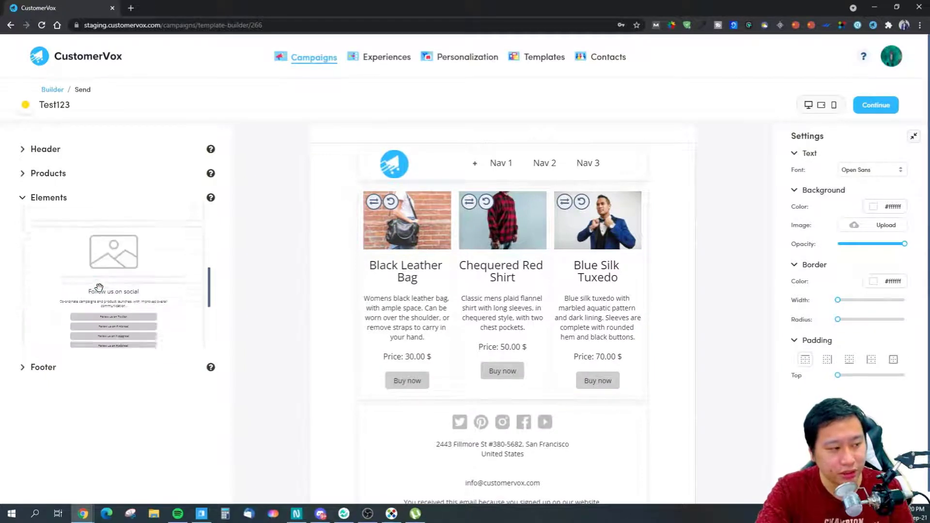
scroll(104, 311, "down", 5)
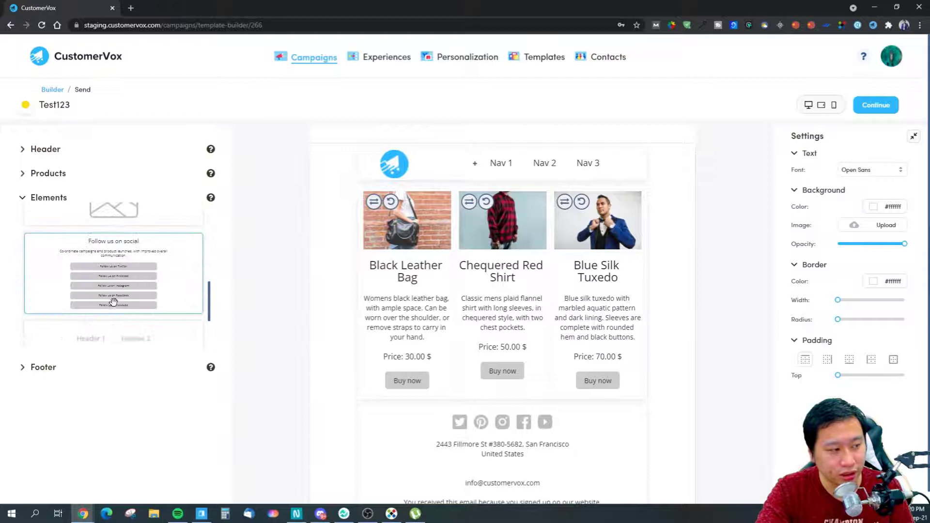
scroll(148, 325, "up", 5)
scroll(133, 308, "down", 3)
scroll(85, 296, "down", 3)
scroll(92, 304, "up", 5)
left_click_drag(65, 299, 501, 205)
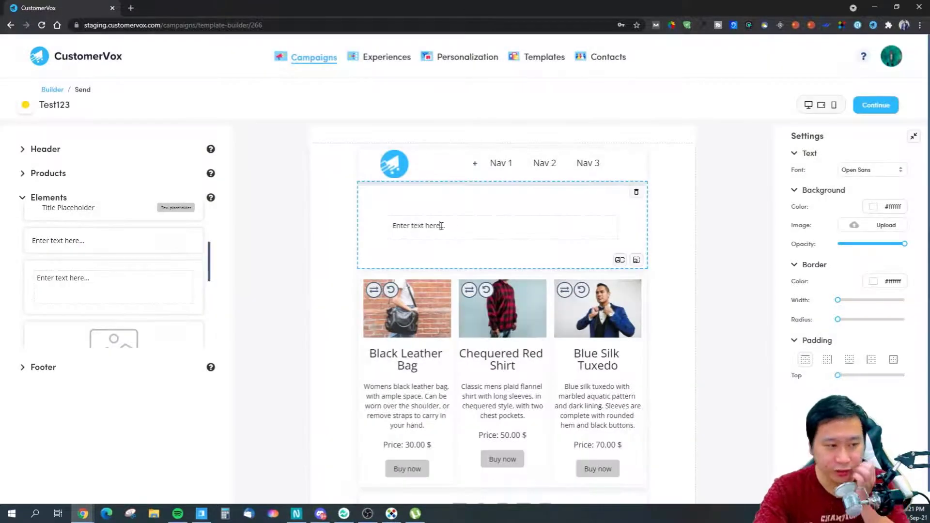
left_click(441, 226)
left_click_drag(422, 226, 386, 230)
left_click(752, 201)
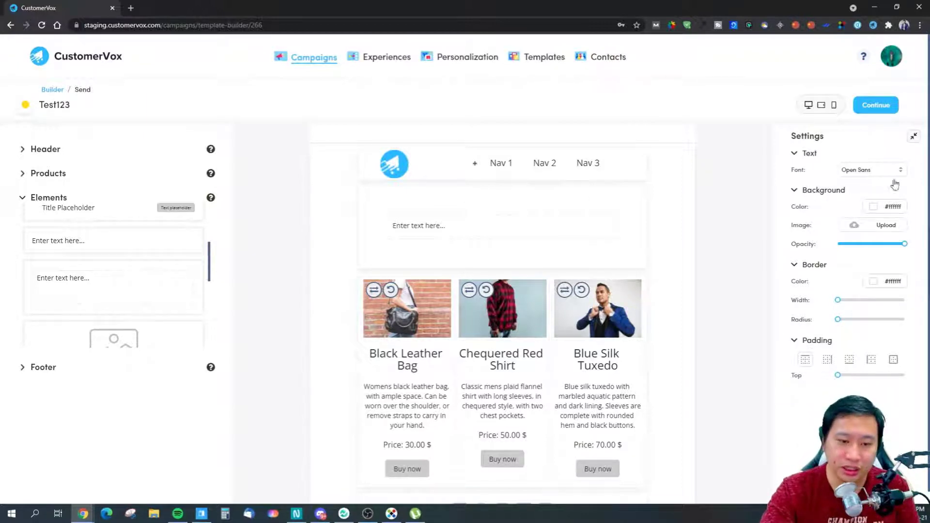
Save the campaign template by continuing to the sending stage, and review the checklist from subject to test email.
left_click(876, 104)
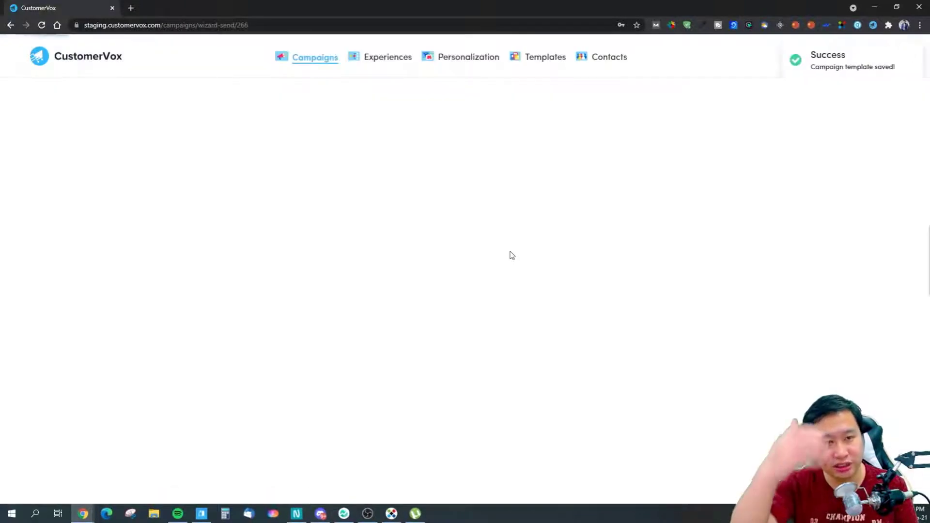
scroll(508, 255, "down", 2)
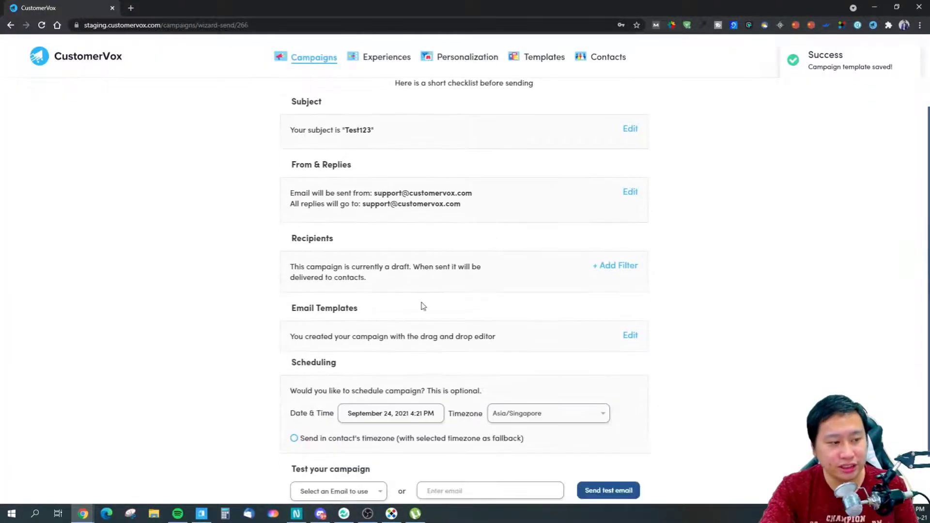
scroll(328, 363, "down", 2)
scroll(405, 353, "up", 3)
scroll(405, 351, "down", 1)
scroll(406, 352, "down", 1)
scroll(342, 312, "up", 2)
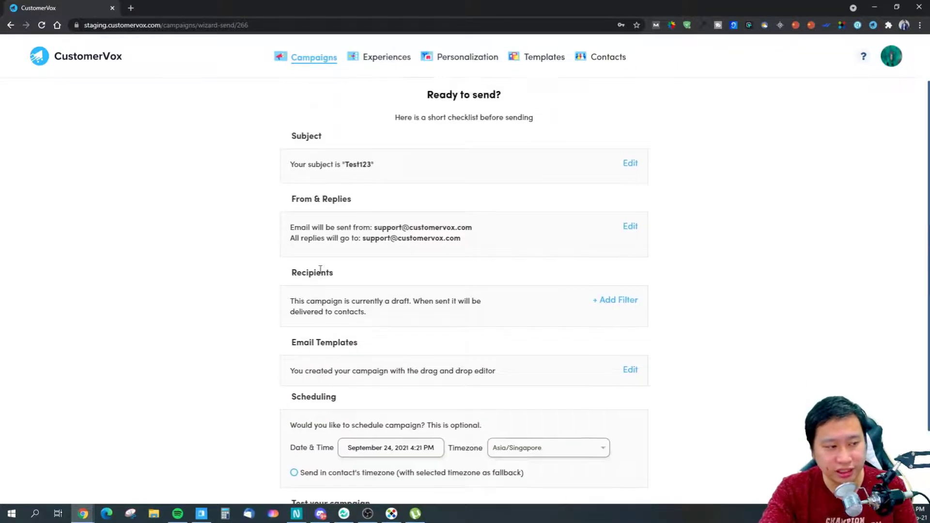
scroll(426, 364, "down", 2)
scroll(370, 328, "up", 3)
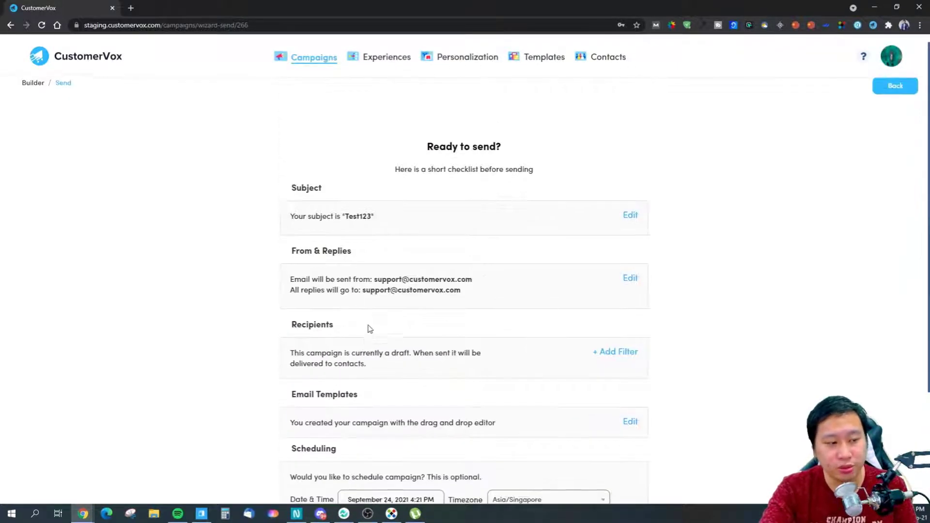
scroll(440, 299, "down", 3)
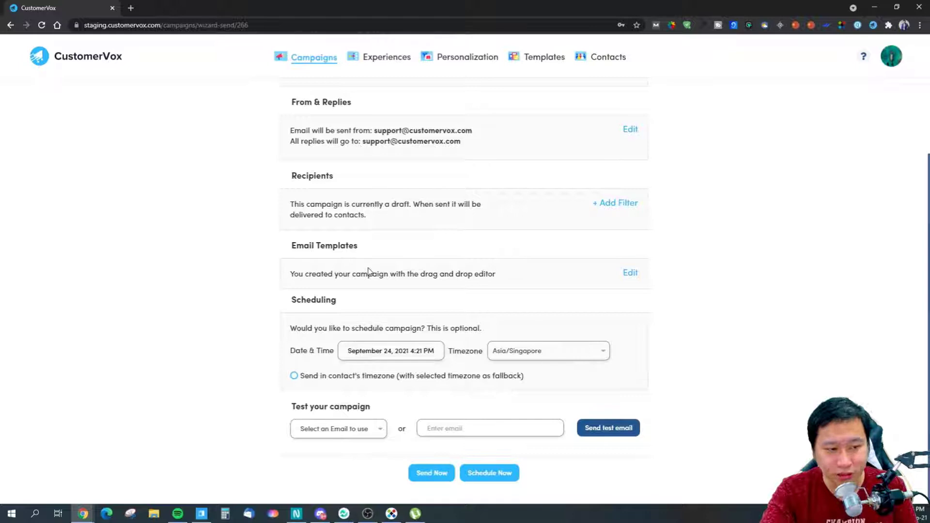
scroll(374, 272, "up", 3)
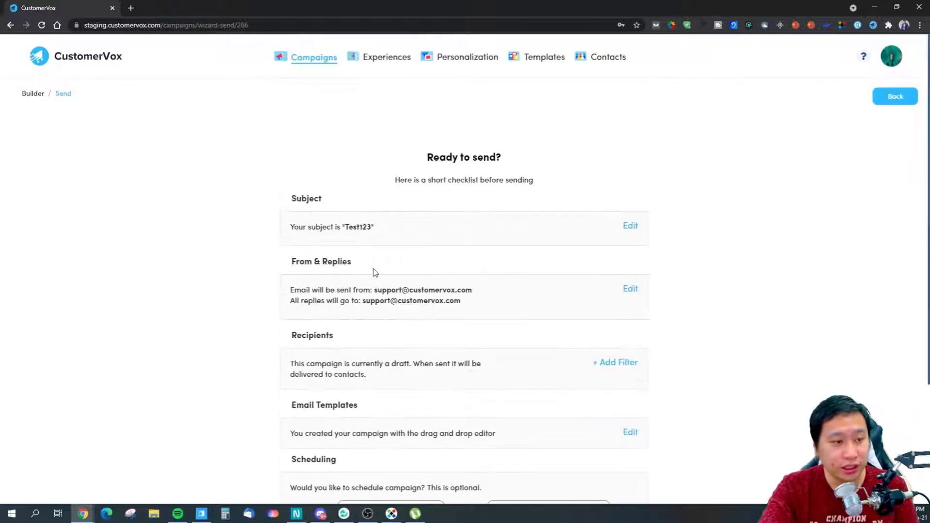
View the contacts list and the saved email templates.
left_click(607, 58)
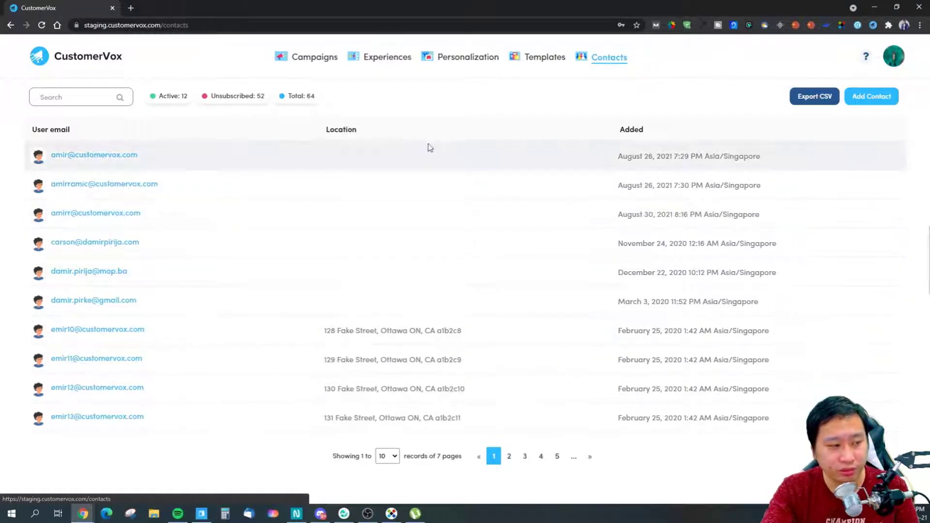
left_click(533, 62)
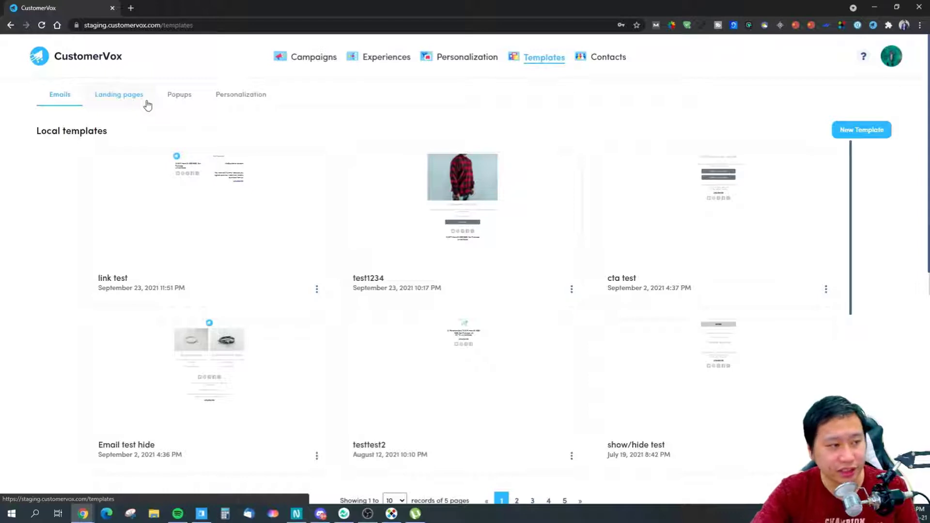
Create a new local email template named testasd12.
left_click(863, 130)
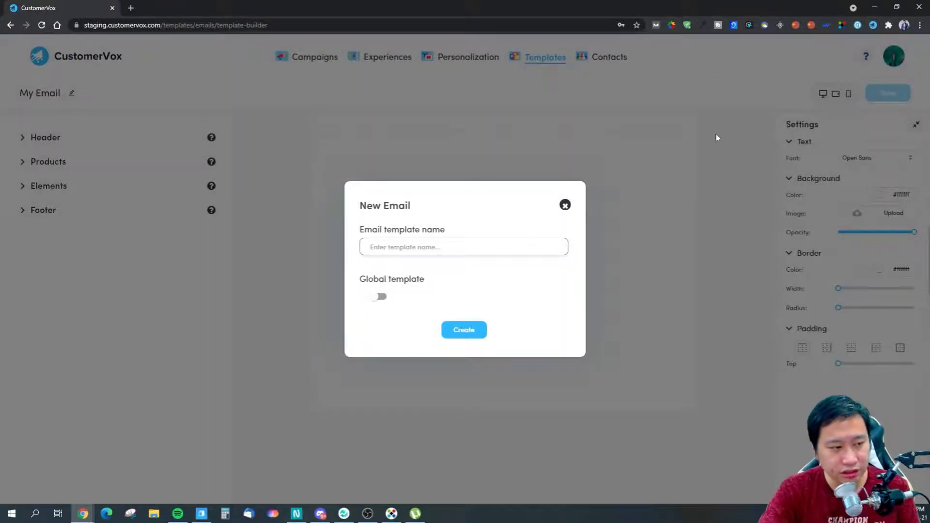
type("testasd12")
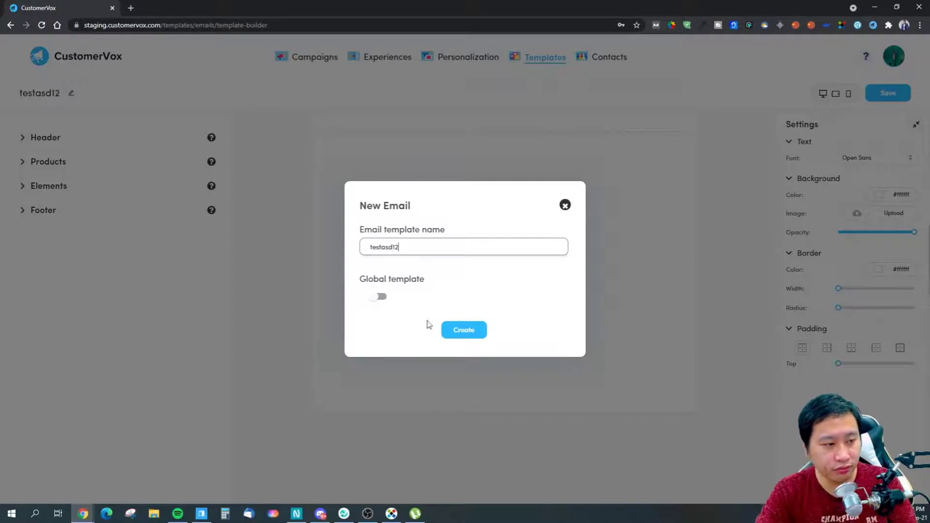
left_click(463, 329)
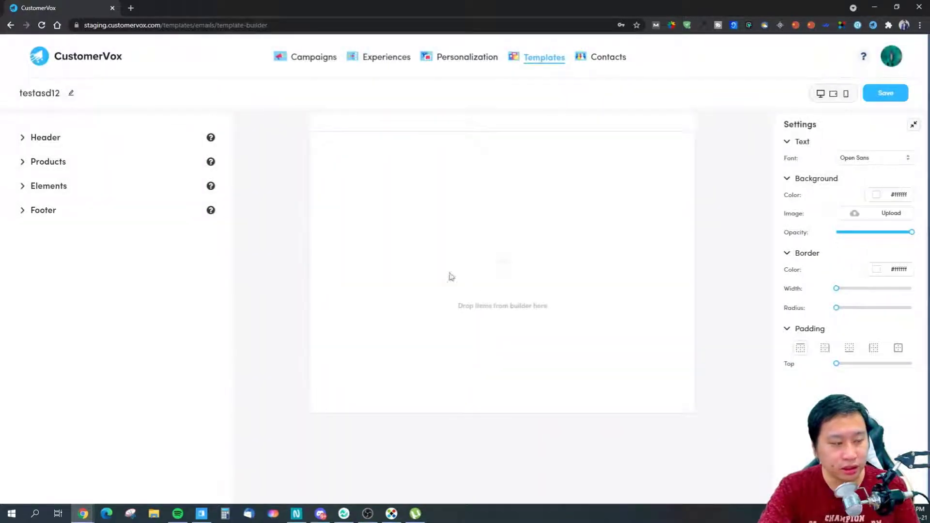
Add the logo and text placeholder header to the email template, view the footer layouts, and return to the templates unsaved.
left_click(27, 141)
left_click_drag(111, 195, 484, 252)
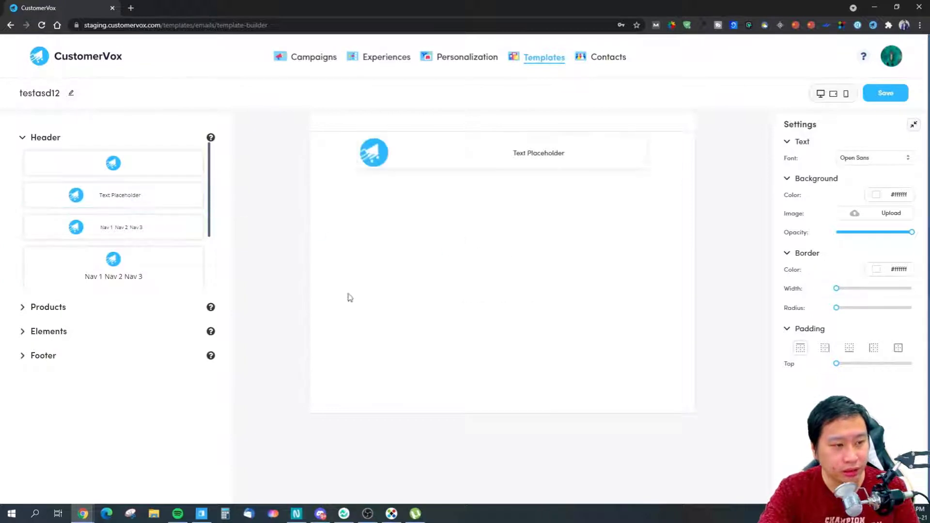
left_click(45, 356)
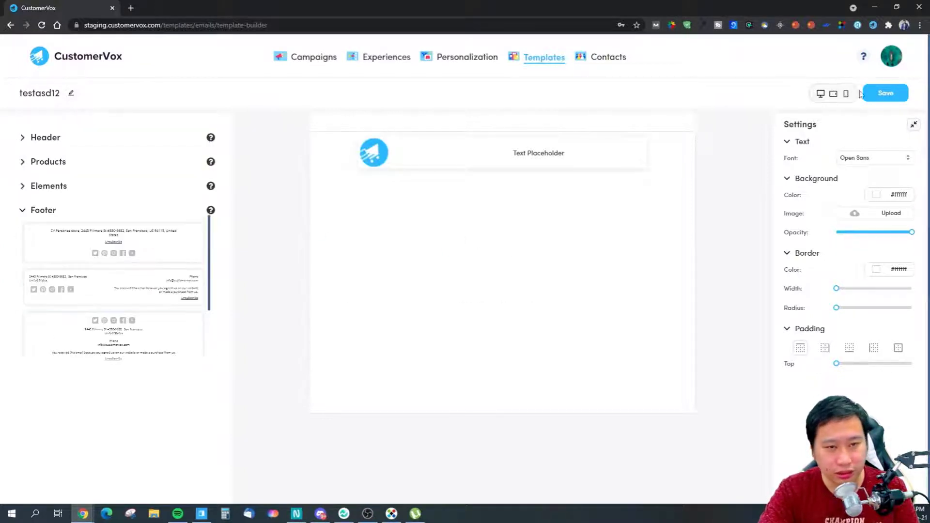
left_click(9, 25)
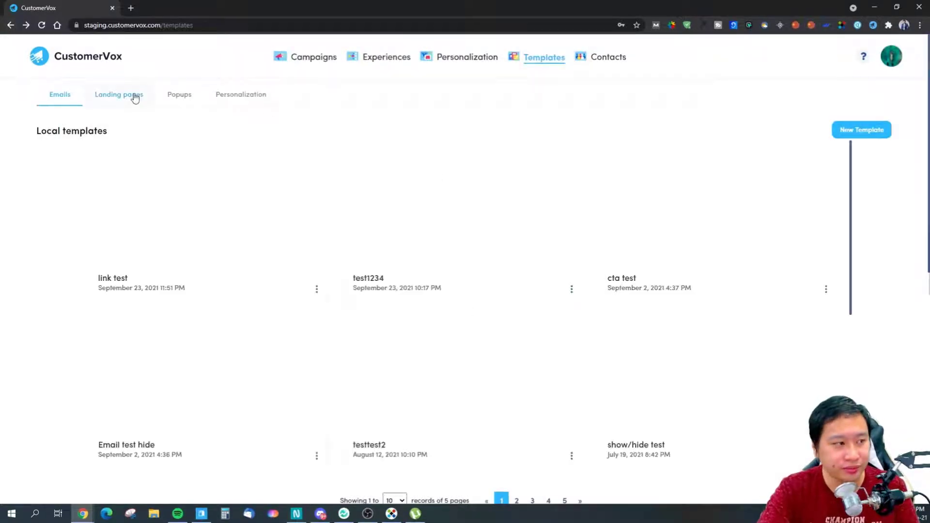
Look through the local landing page templates.
left_click(134, 95)
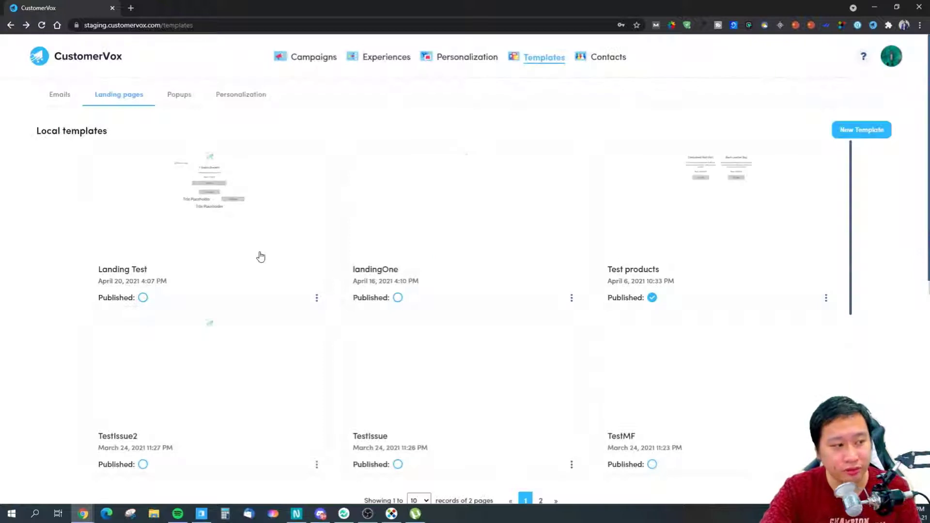
scroll(508, 343, "down", 2)
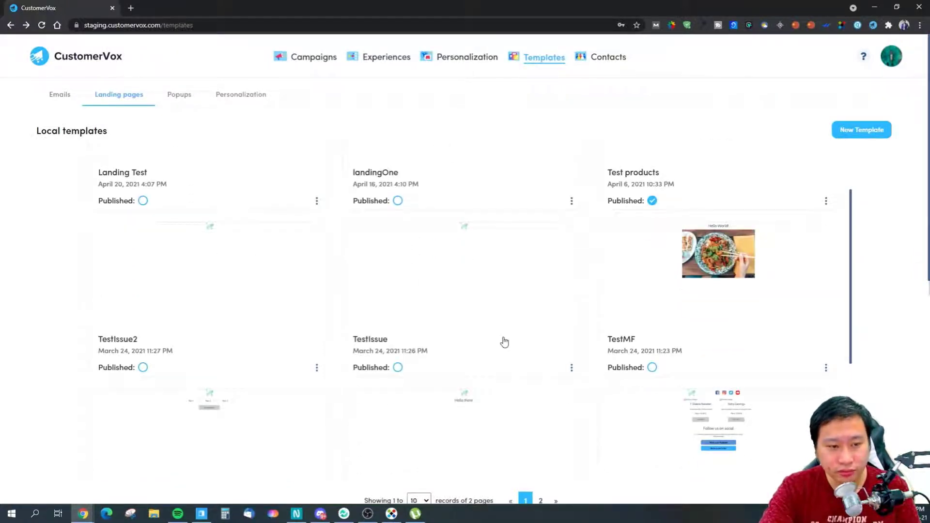
scroll(514, 348, "down", 3)
scroll(516, 353, "up", 3)
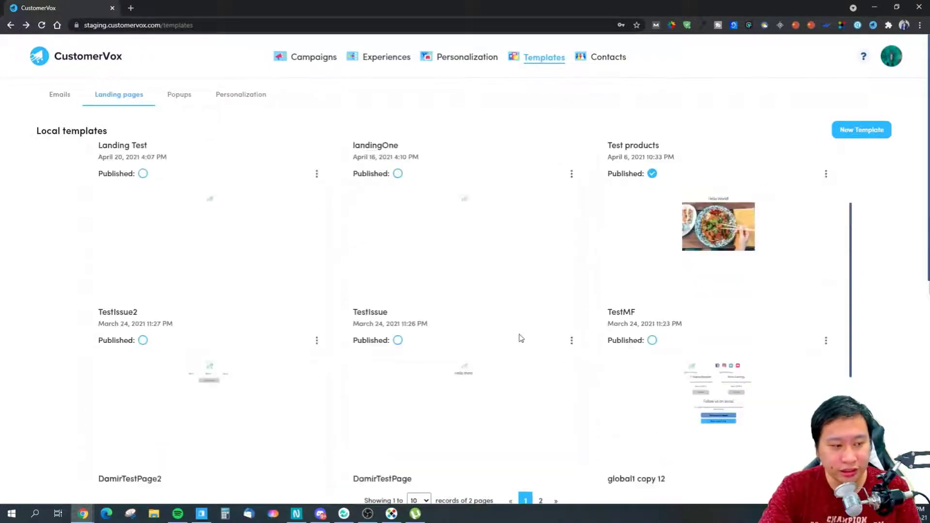
Create a landing page template named erger with the slug daad, leaving Shopify header/footer and global template off.
left_click(859, 136)
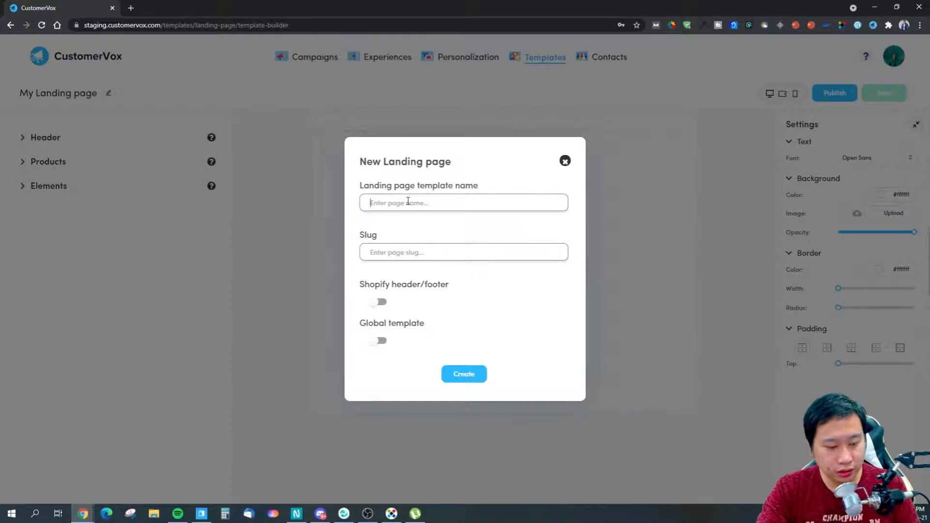
type("daad")
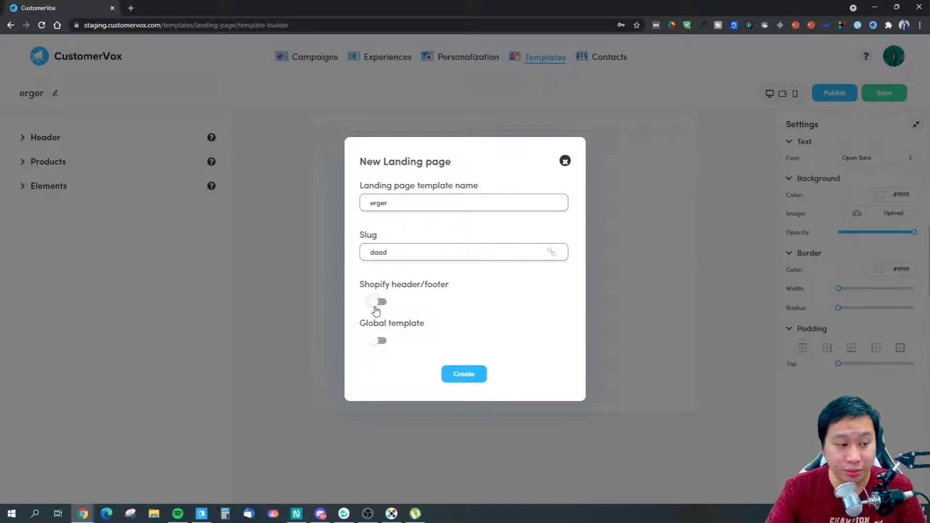
left_click(454, 377)
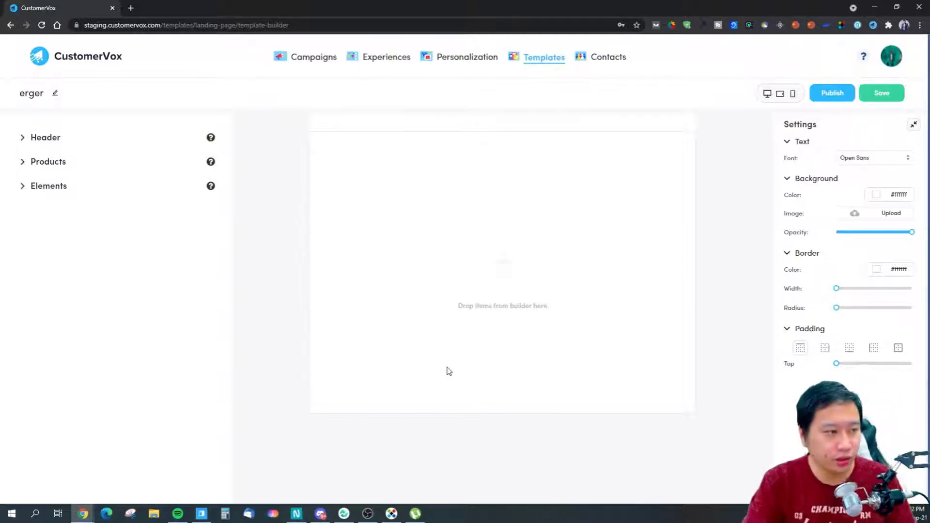
Try the logo-with-text header and the logo-with-social-icons header on the landing page, deleting each one.
left_click(23, 140)
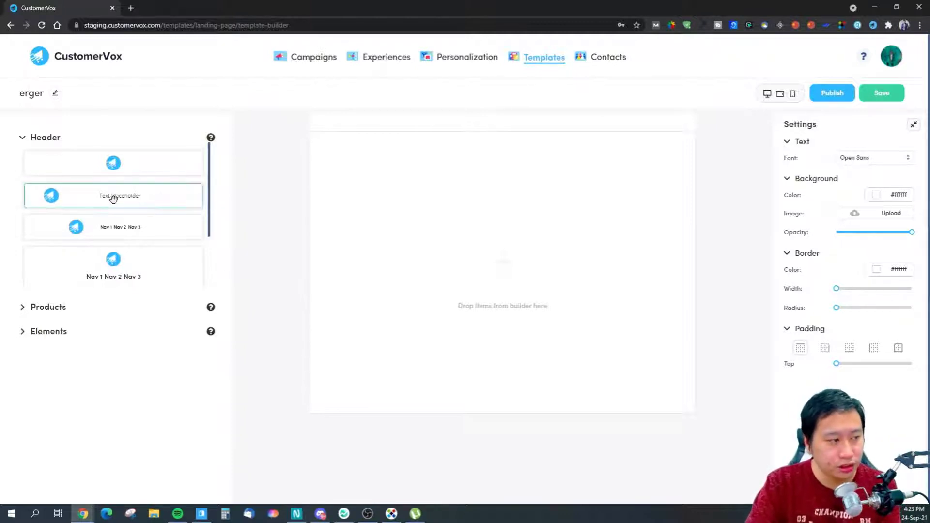
left_click_drag(112, 197, 442, 199)
scroll(106, 242, "down", 2)
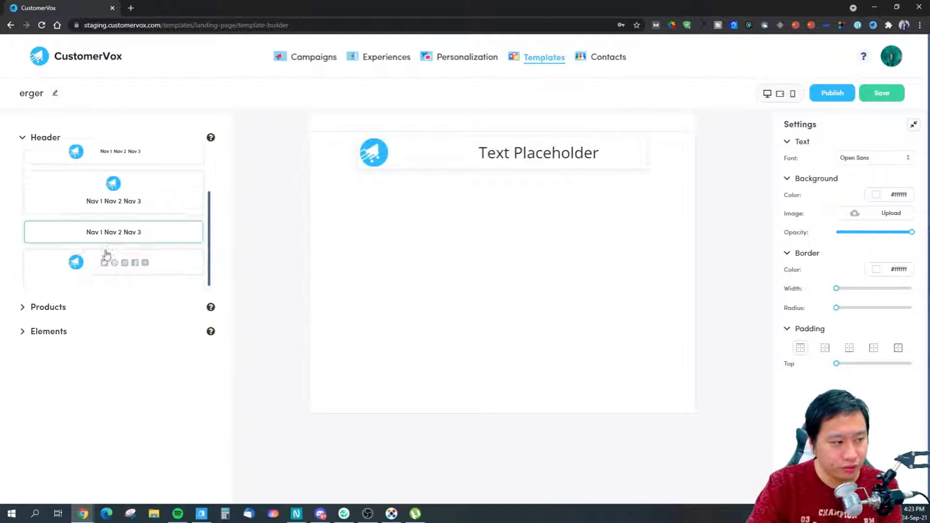
left_click(465, 151)
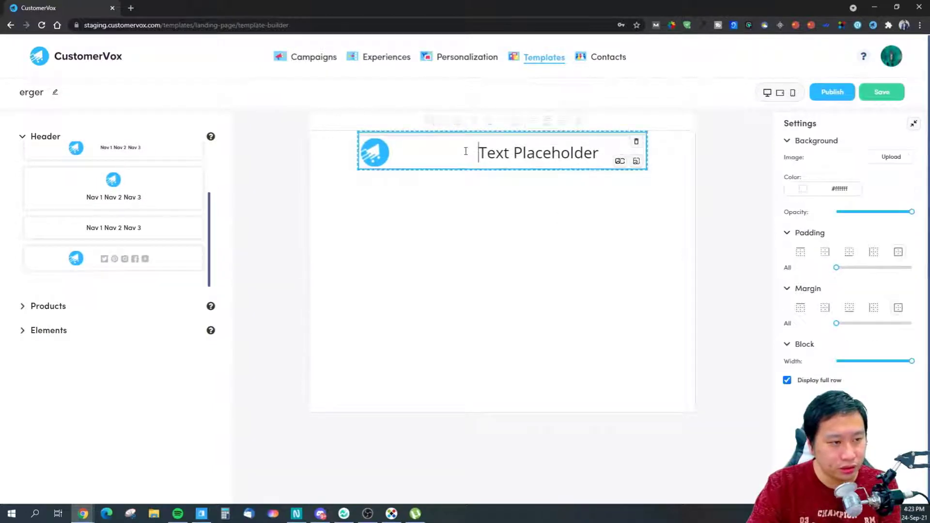
left_click(636, 143)
left_click_drag(78, 262, 397, 208)
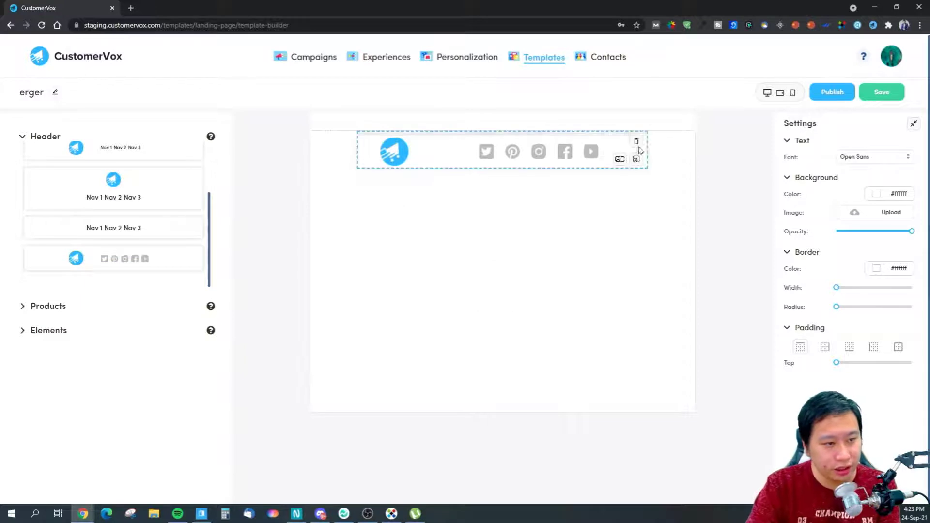
left_click(636, 145)
Insert the centered logo-only header on the landing page and place a single-product block with a large image beneath it.
scroll(114, 256, "up", 3)
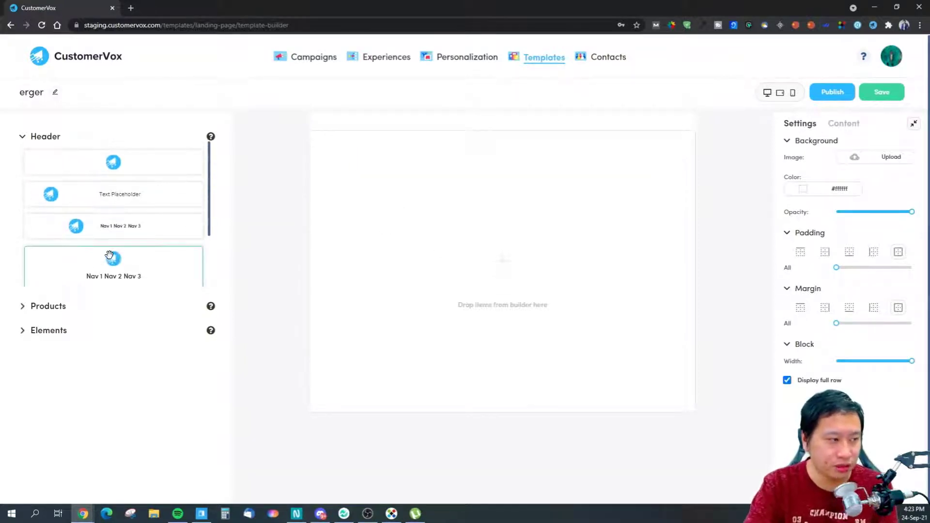
left_click_drag(102, 165, 490, 162)
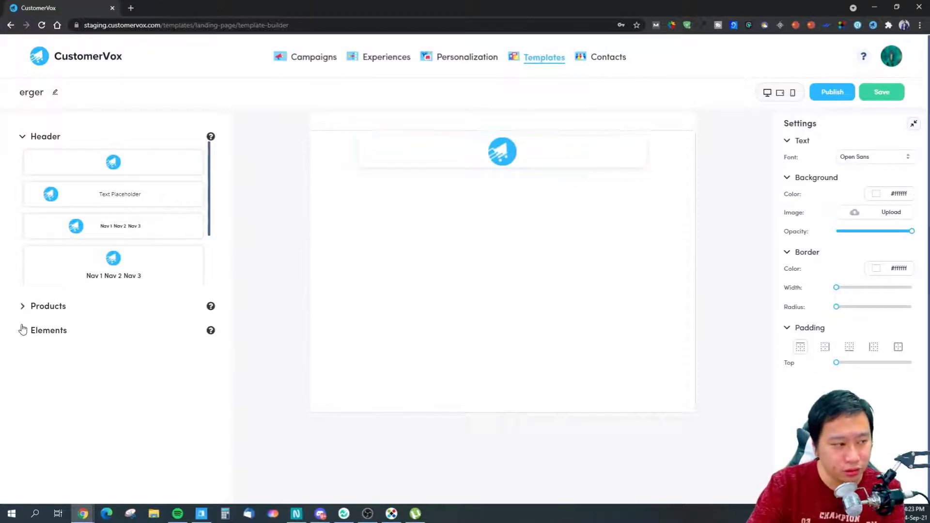
left_click(28, 306)
scroll(165, 218, "down", 4)
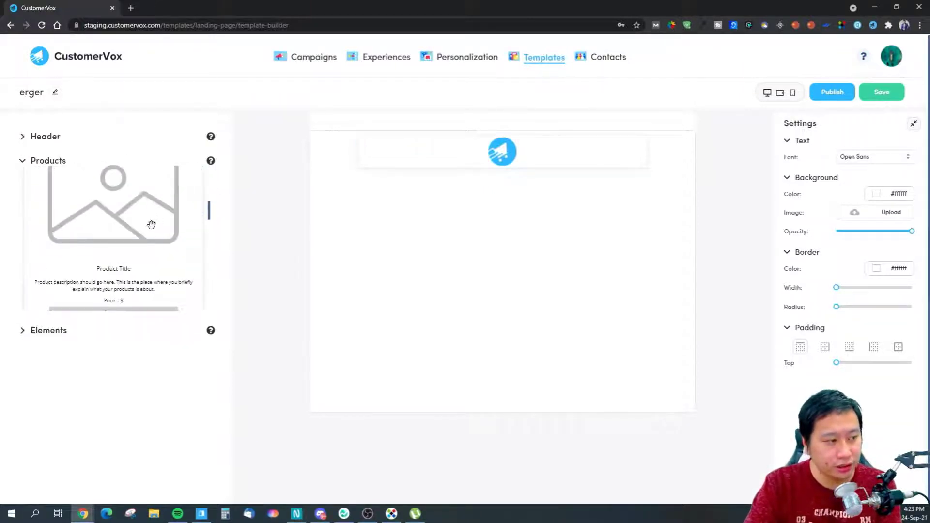
left_click_drag(151, 224, 485, 304)
scroll(467, 398, "down", 1)
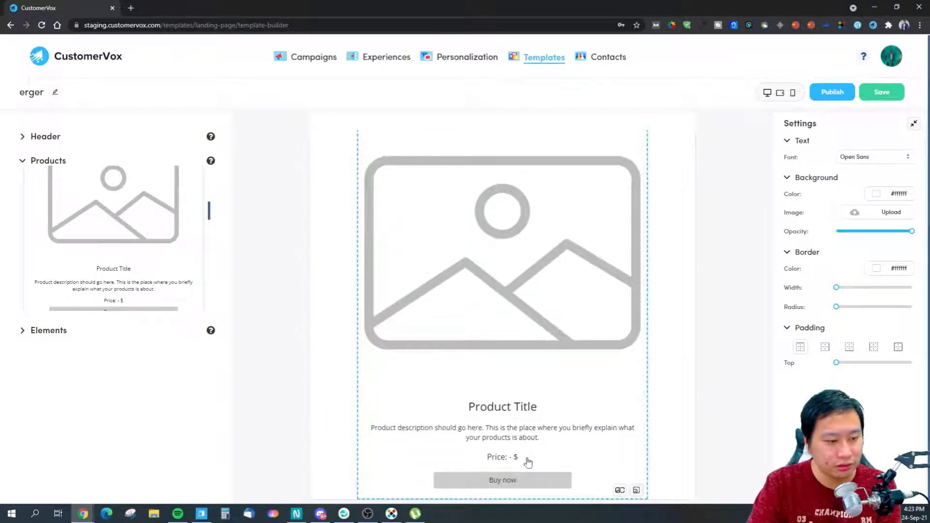
Look through the ready-made product and element blocks available for the landing page.
scroll(124, 276, "down", 5)
scroll(128, 291, "down", 3)
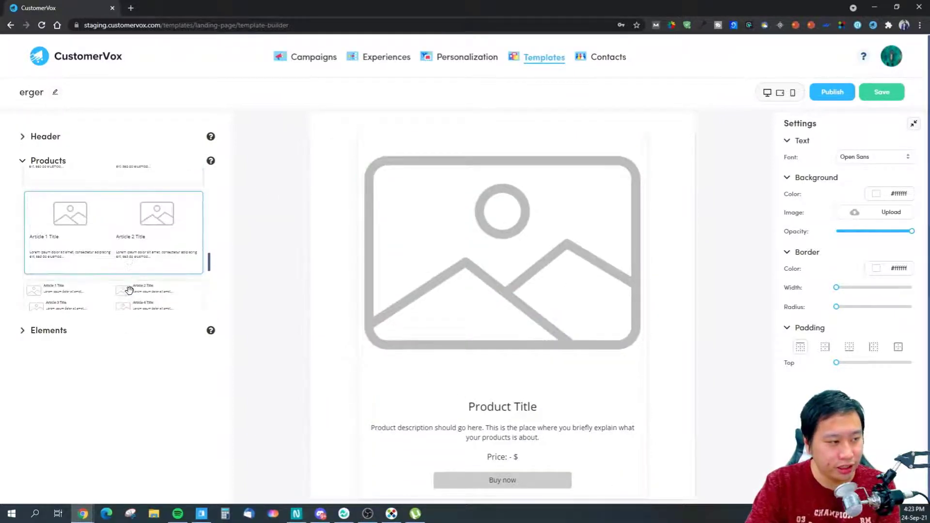
scroll(126, 292, "down", 5)
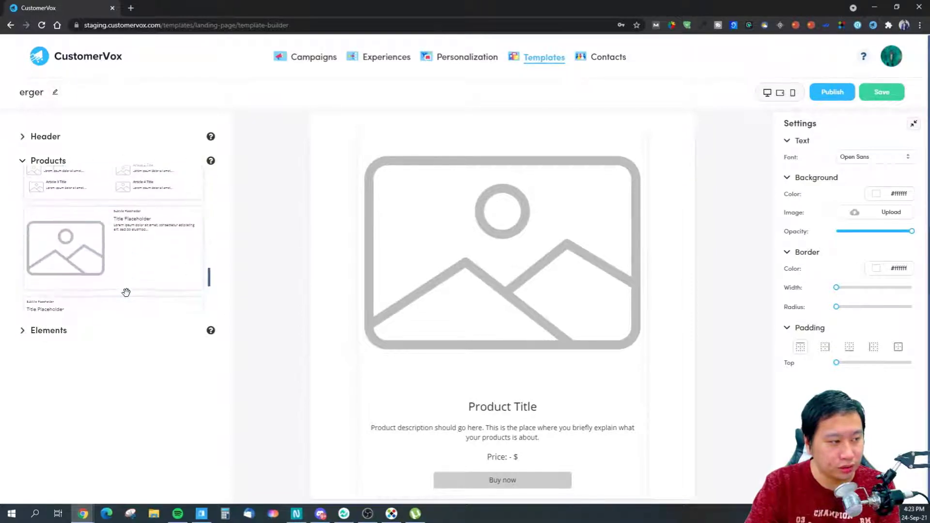
scroll(125, 291, "up", 3)
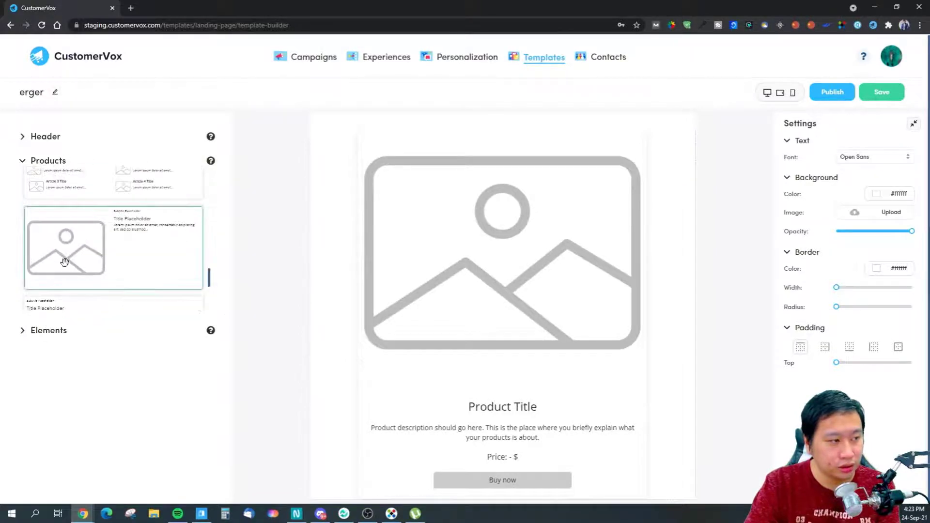
left_click(62, 333)
scroll(104, 278, "down", 5)
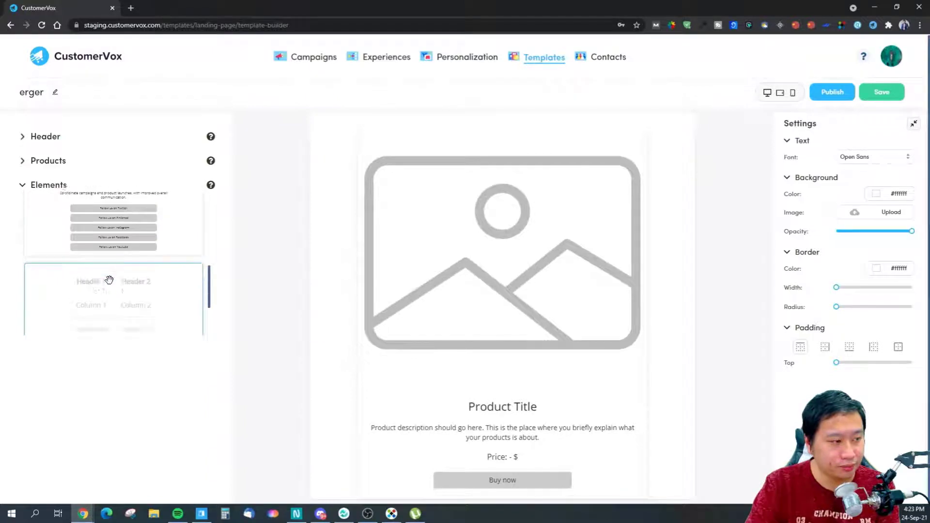
scroll(139, 298, "up", 10)
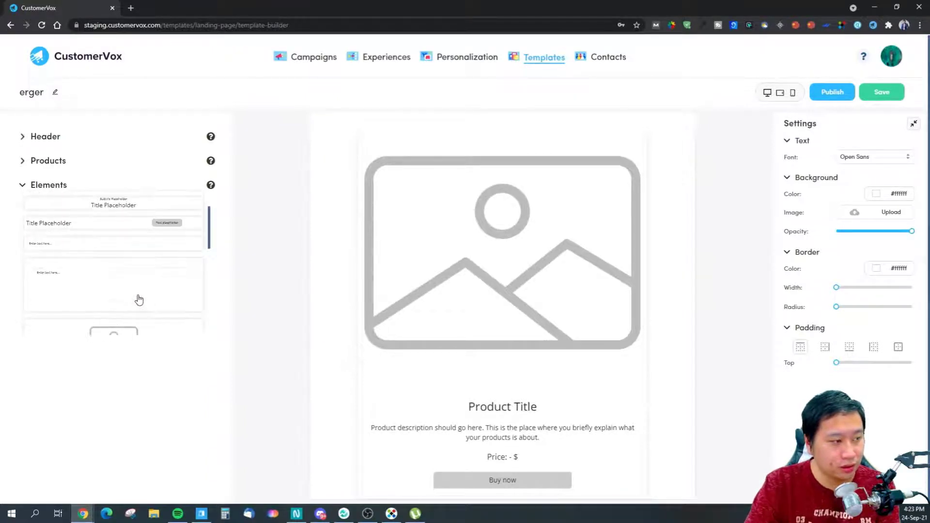
scroll(67, 283, "up", 3)
Insert the product block with an image on the left and title text on the right into the landing page.
left_click(41, 163)
scroll(92, 252, "down", 4)
scroll(92, 255, "up", 3)
left_click_drag(94, 223, 516, 477)
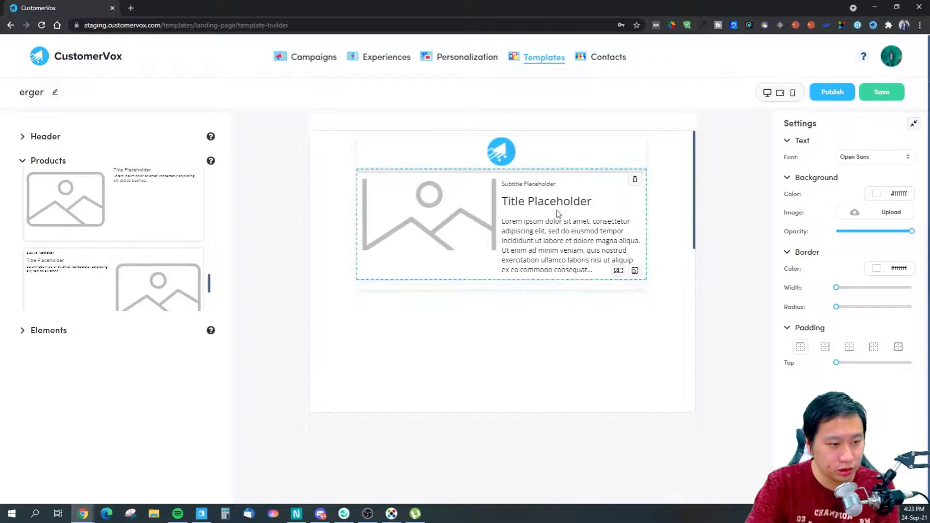
Move the image-left text block beneath the single-product block.
left_click(541, 182)
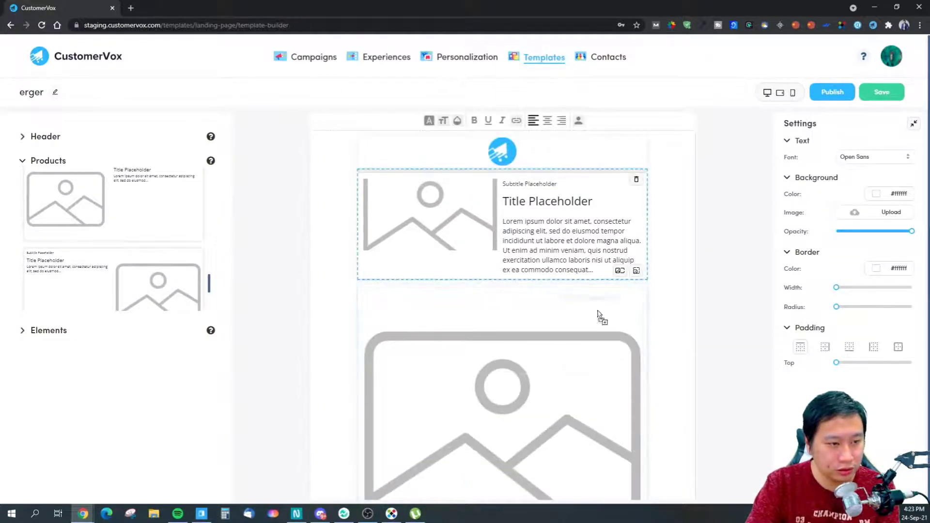
scroll(543, 437, "down", 3)
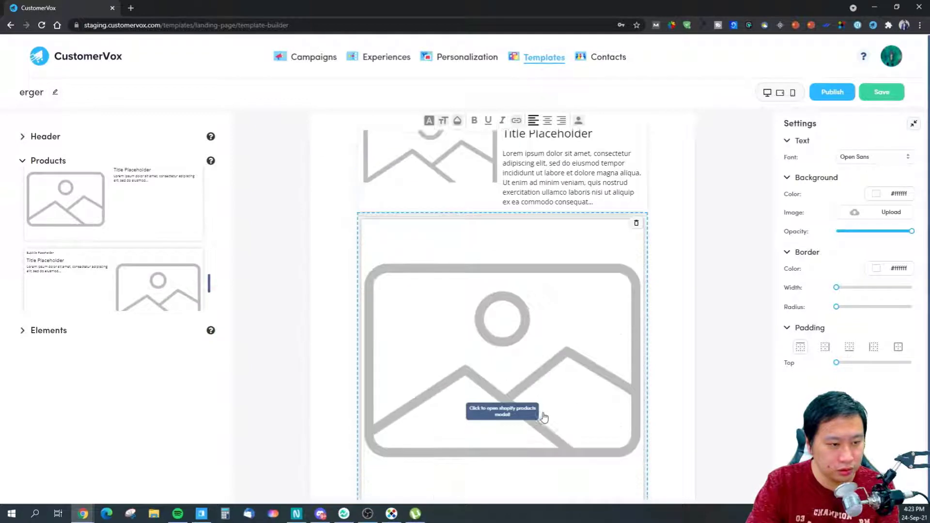
scroll(543, 416, "up", 1)
scroll(560, 251, "up", 1)
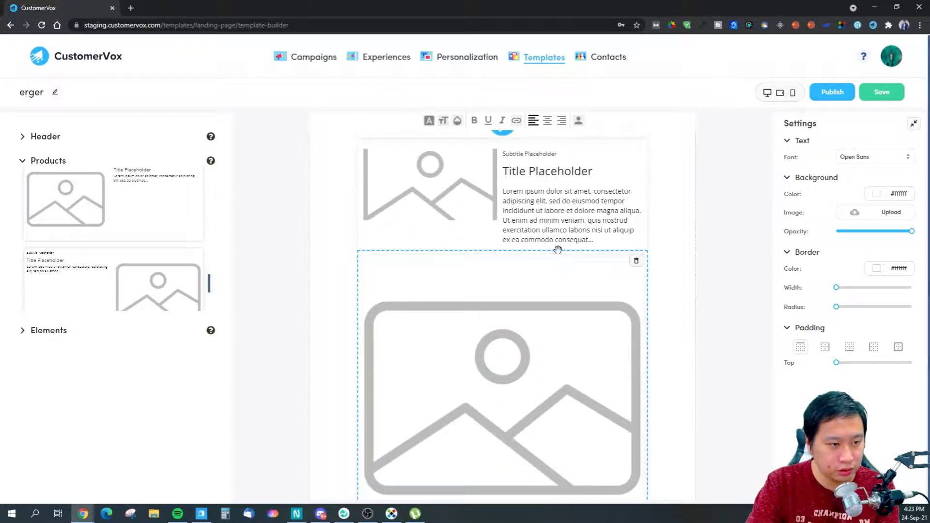
left_click_drag(560, 148, 557, 186)
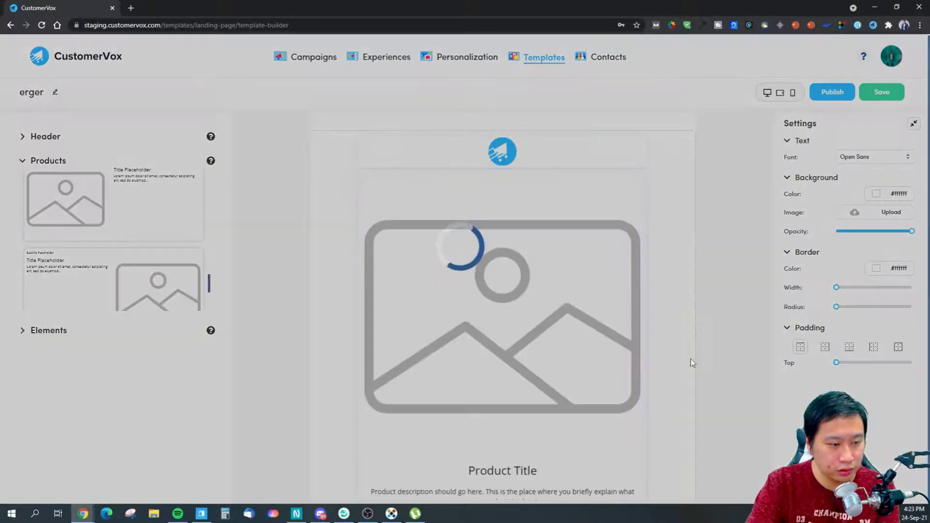
scroll(681, 366, "down", 5)
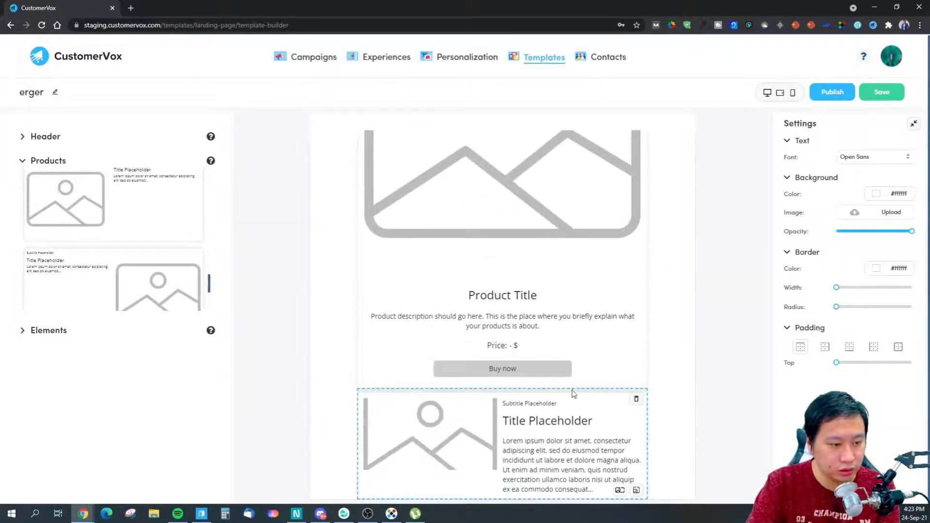
Insert the block with text on the left and image on the right, placing it directly beneath the single-product block.
left_click_drag(129, 293, 523, 436)
scroll(548, 434, "down", 3)
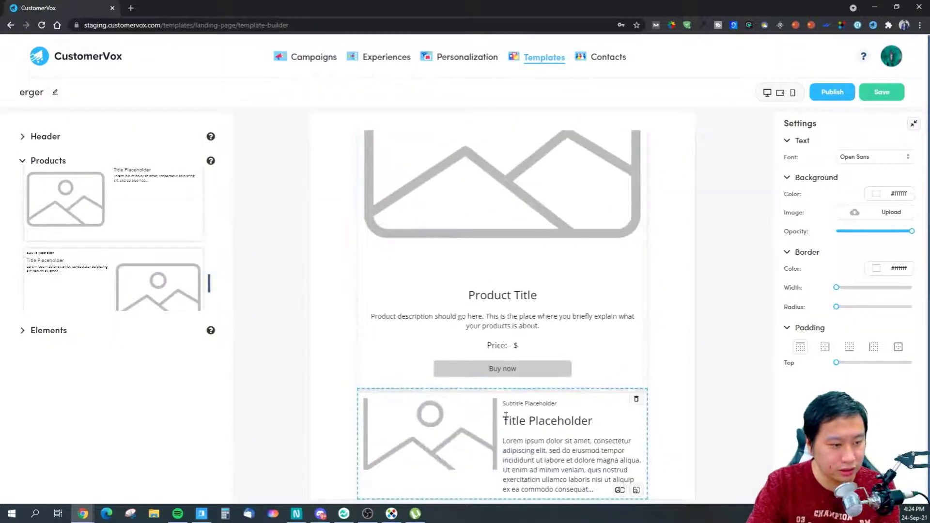
scroll(622, 402, "up", 4)
scroll(623, 402, "up", 2)
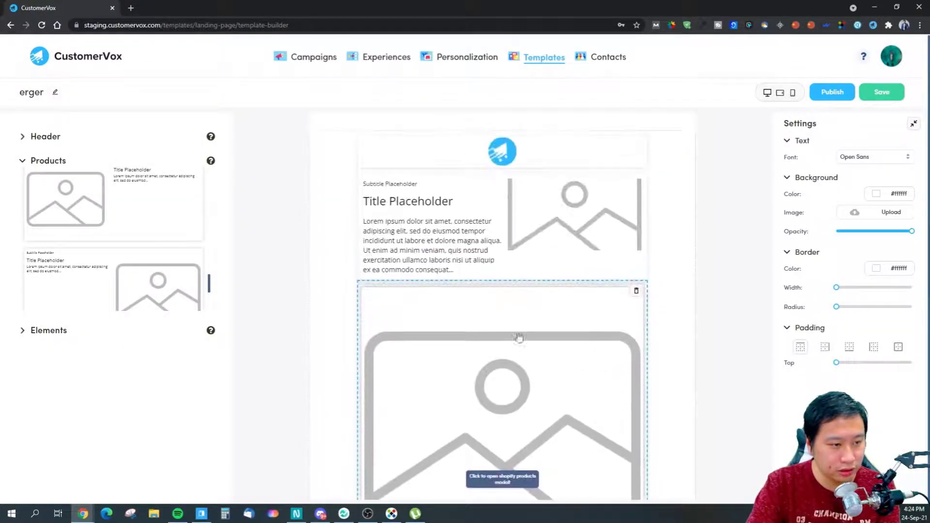
left_click_drag(505, 286, 539, 185)
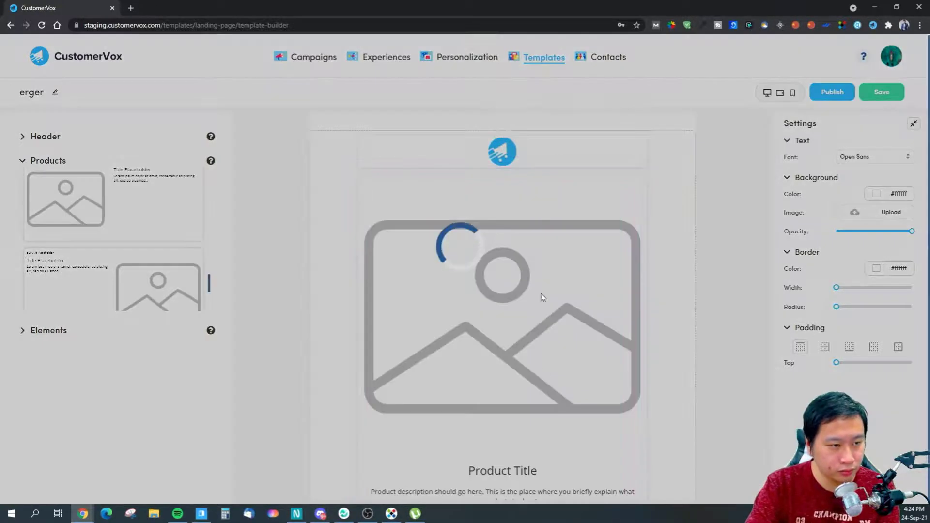
scroll(666, 391, "down", 5)
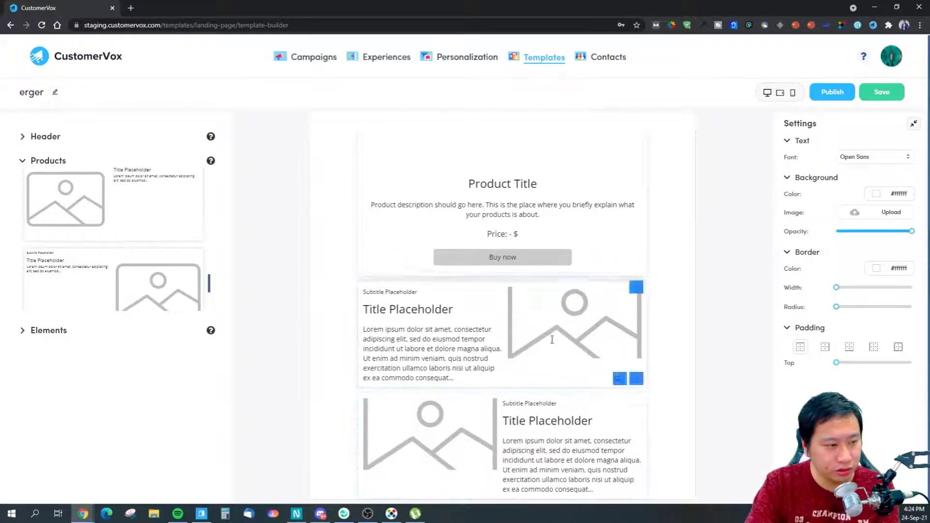
Browse the element and header blocks, and insert the product block with a centered title, image, text and button.
left_click(38, 334)
scroll(100, 293, "down", 5)
scroll(122, 298, "up", 10)
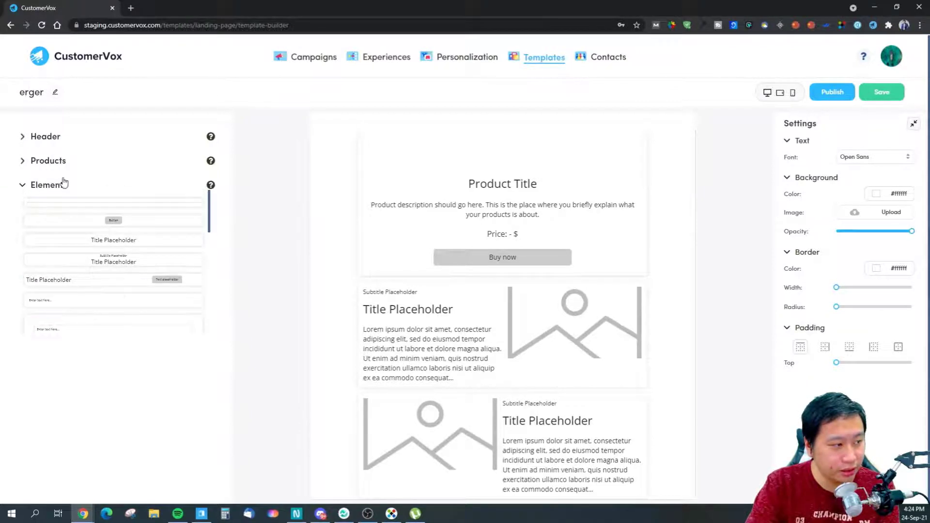
left_click(38, 140)
scroll(131, 276, "down", 3)
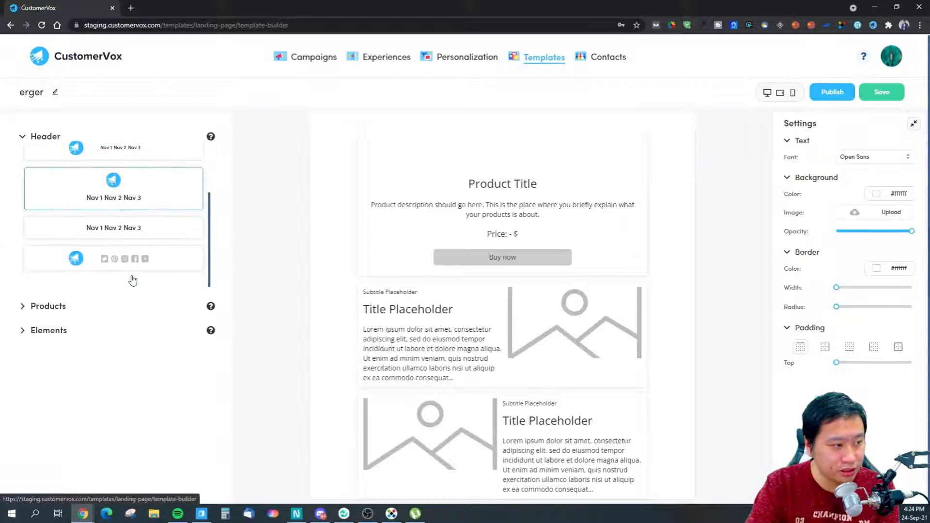
left_click(53, 305)
scroll(97, 300, "down", 1)
left_click_drag(115, 291, 499, 427)
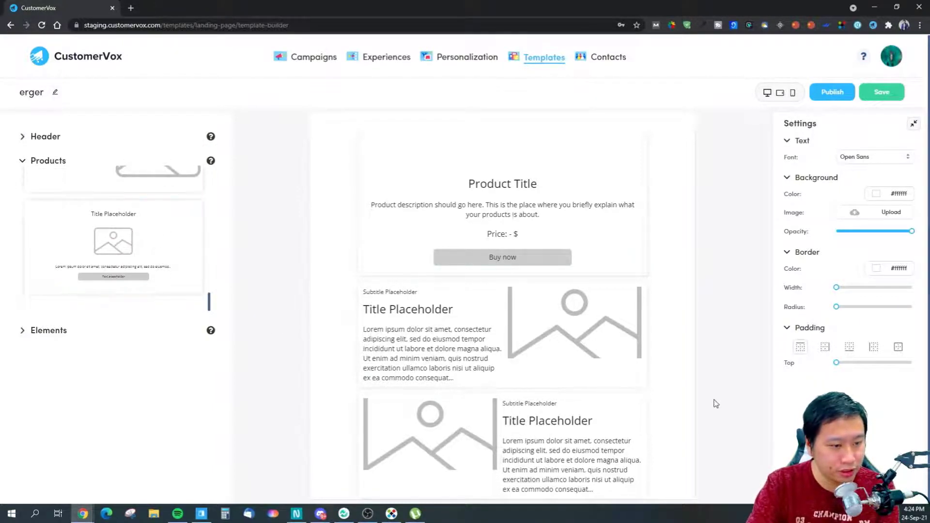
left_click_drag(135, 266, 477, 476)
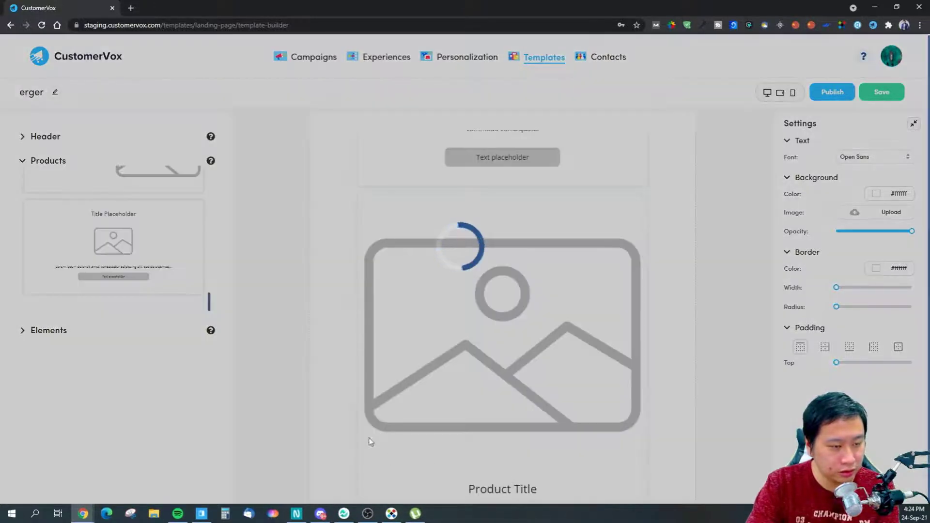
Move the centered title, image and button block beneath the single-product block.
scroll(384, 418, "up", 6)
scroll(385, 416, "down", 5)
scroll(384, 414, "down", 4)
scroll(385, 416, "up", 7)
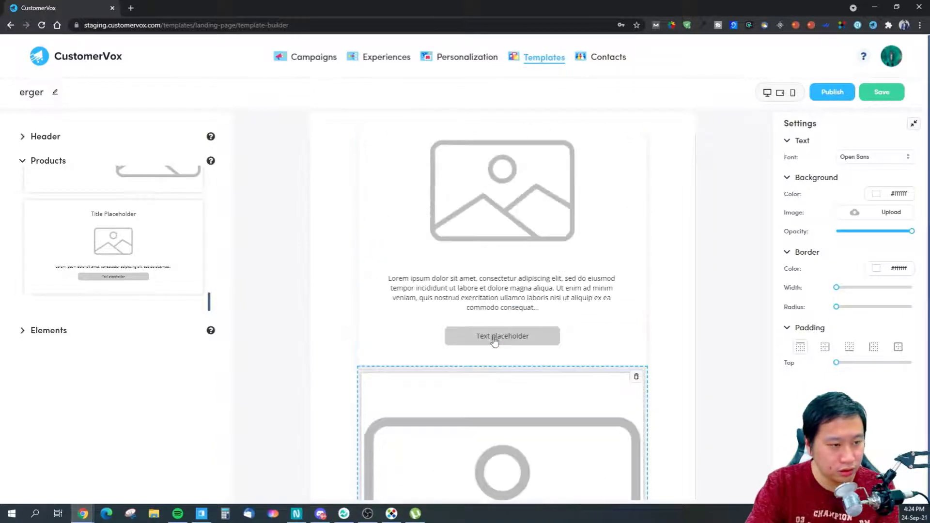
left_click(494, 341)
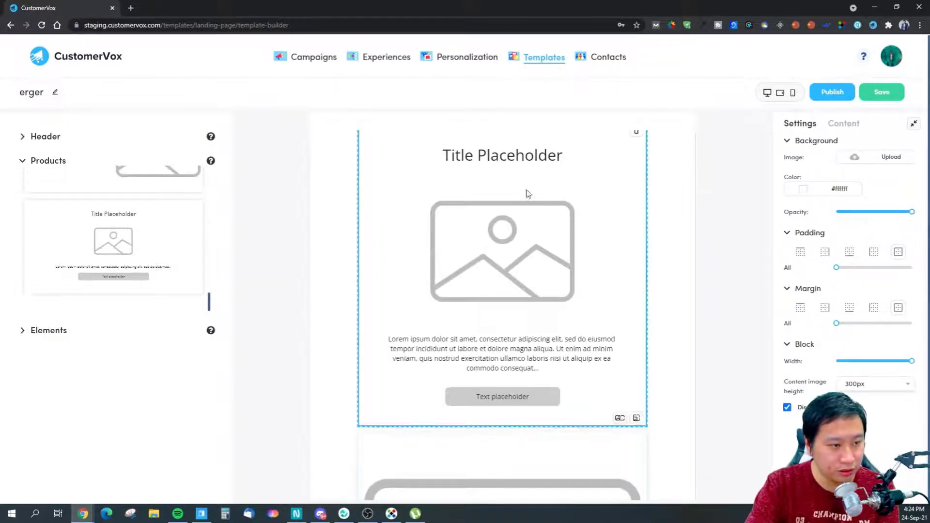
scroll(562, 371, "down", 5)
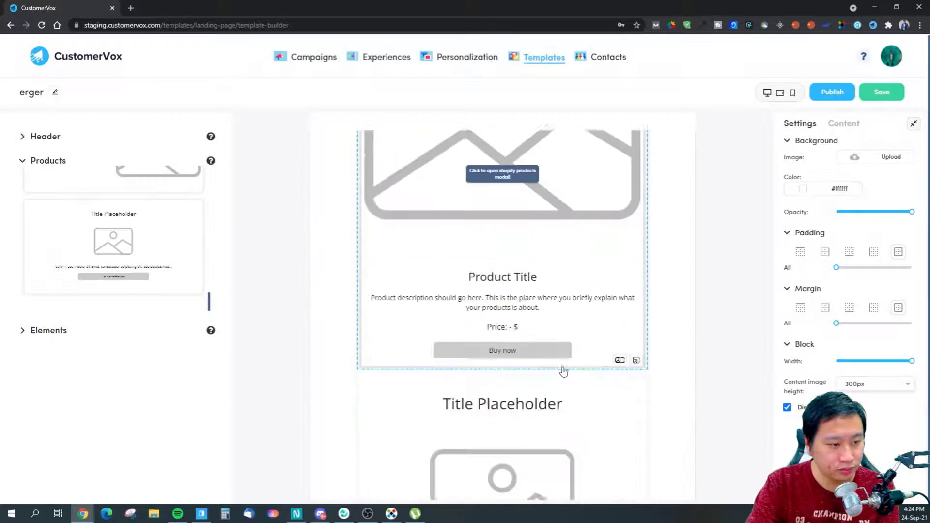
scroll(519, 316, "down", 4)
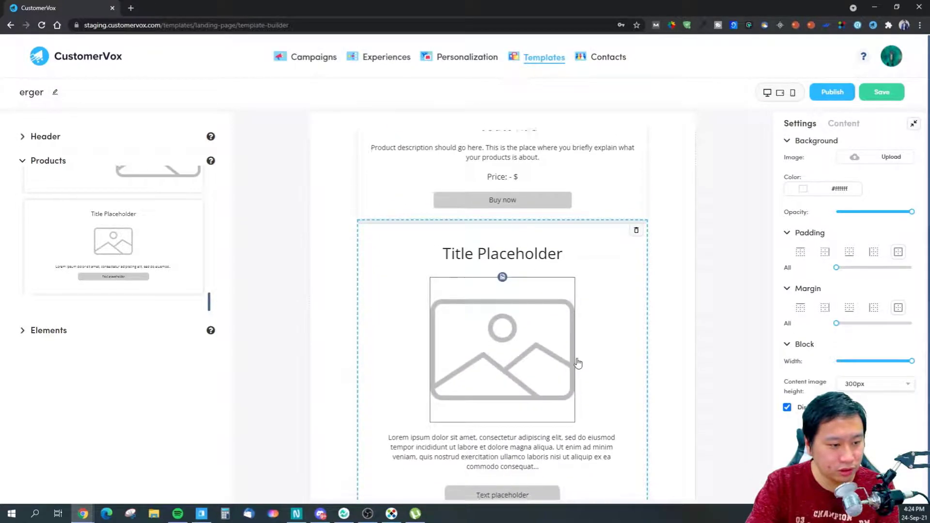
Reorder the blocks below the header: single product first, followed by the image-left block, the image-right block and the centered title block.
left_click_drag(520, 187, 521, 185)
scroll(616, 360, "down", 2)
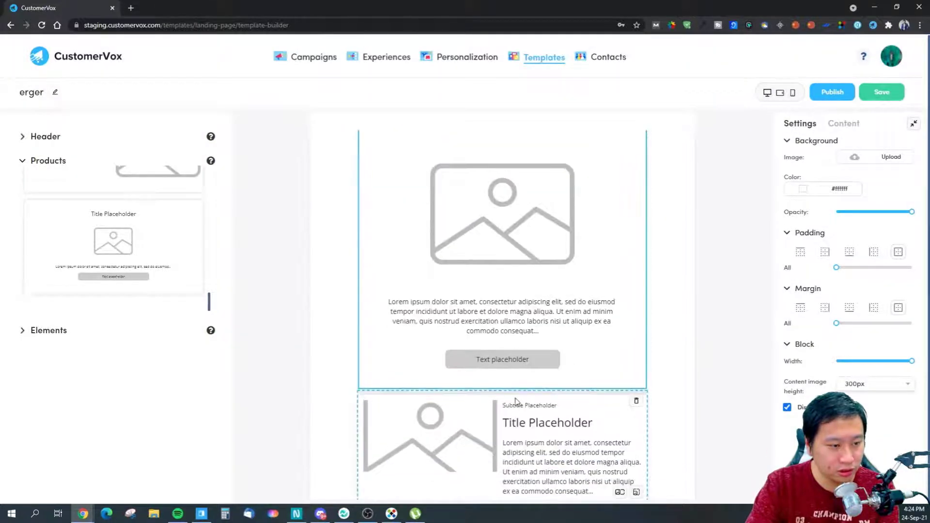
left_click_drag(515, 185, 519, 185)
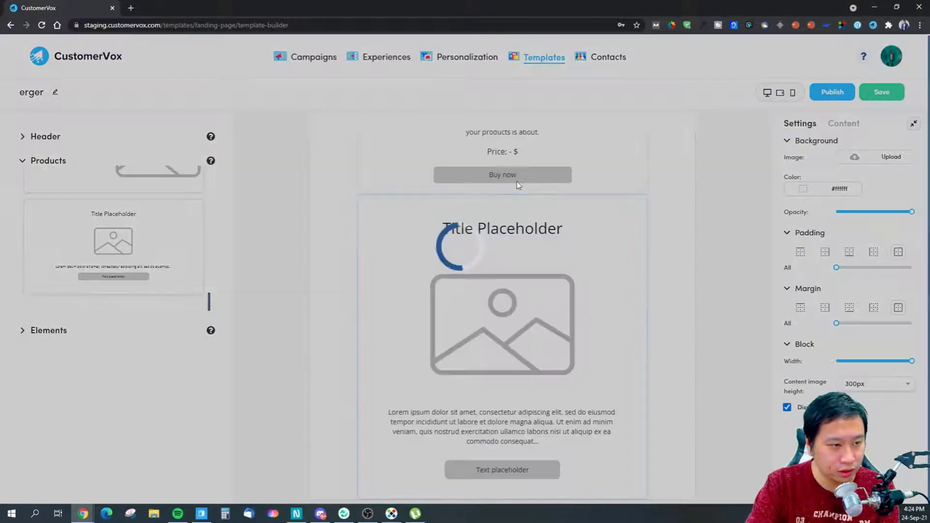
scroll(515, 224, "up", 8)
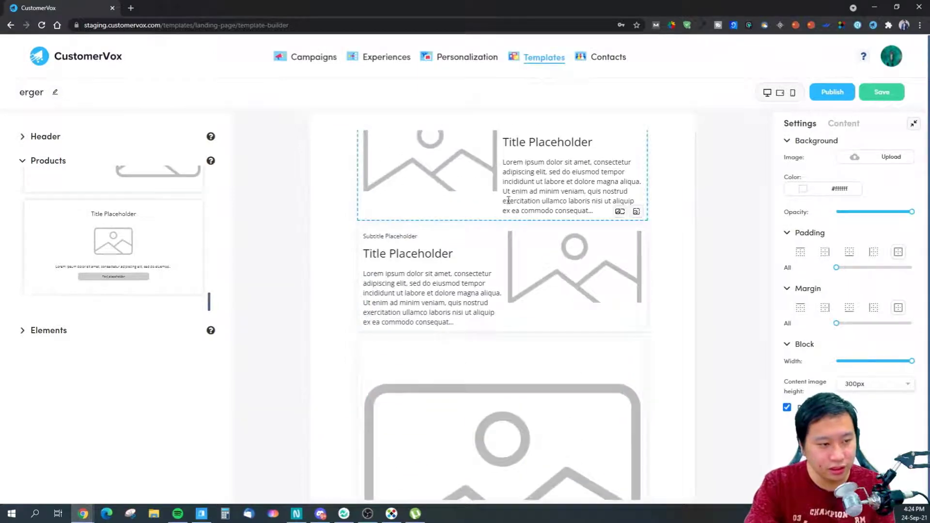
scroll(507, 179, "up", 2)
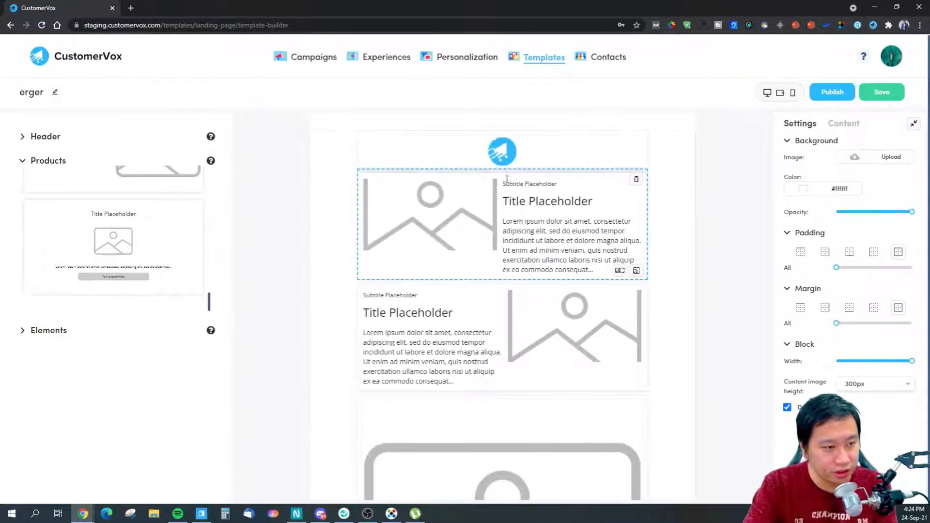
left_click(527, 400)
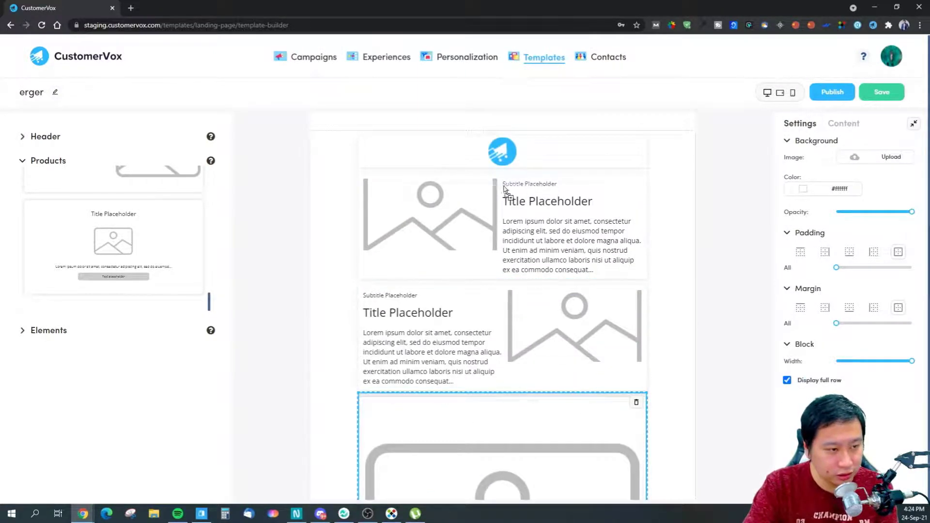
left_click_drag(504, 179, 500, 189)
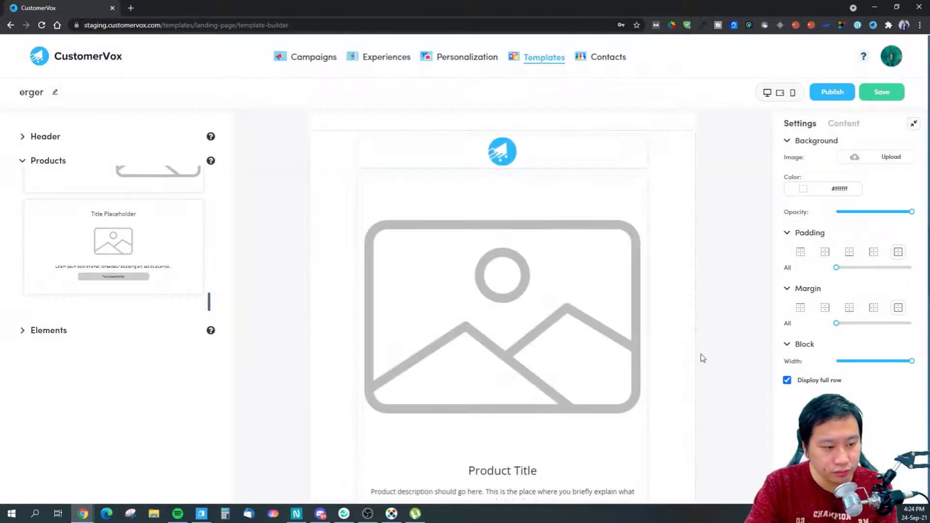
Assign the 7 Shakra Bracelet from the available Shopify products to the single-product block.
scroll(494, 301, "down", 4)
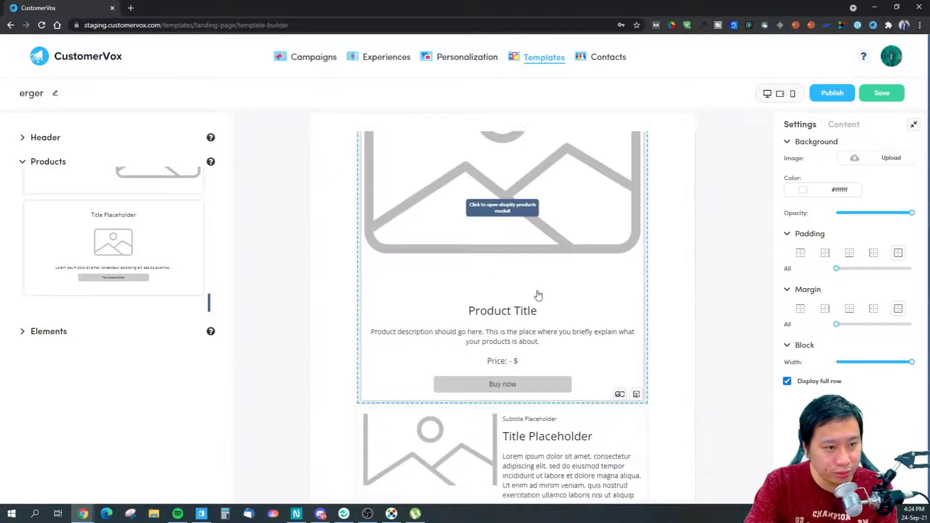
scroll(435, 269, "up", 2)
left_click(473, 270)
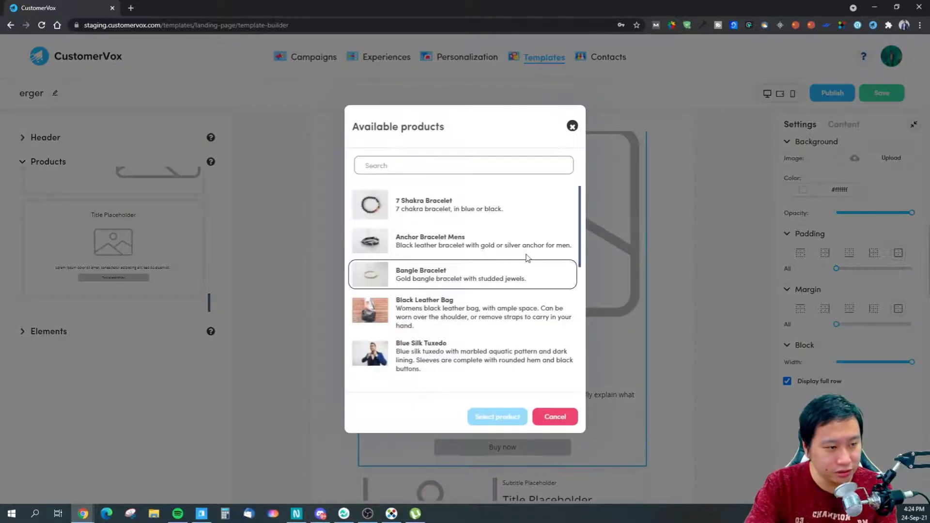
left_click(504, 413)
Fill the image-left block's placeholder with the orange and teal nebula picture from the recent uploads.
scroll(581, 431, "down", 5)
scroll(570, 435, "down", 2)
left_click(596, 394)
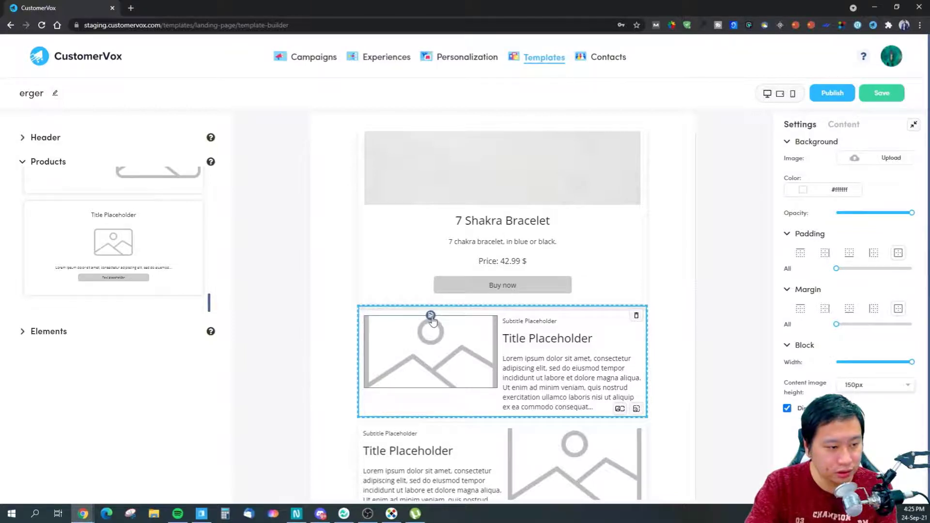
left_click(432, 317)
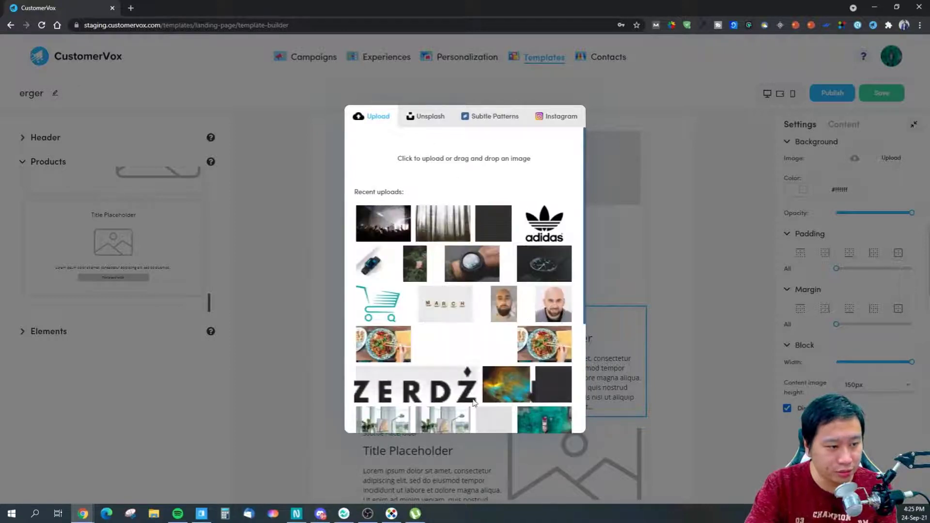
scroll(438, 322, "down", 3)
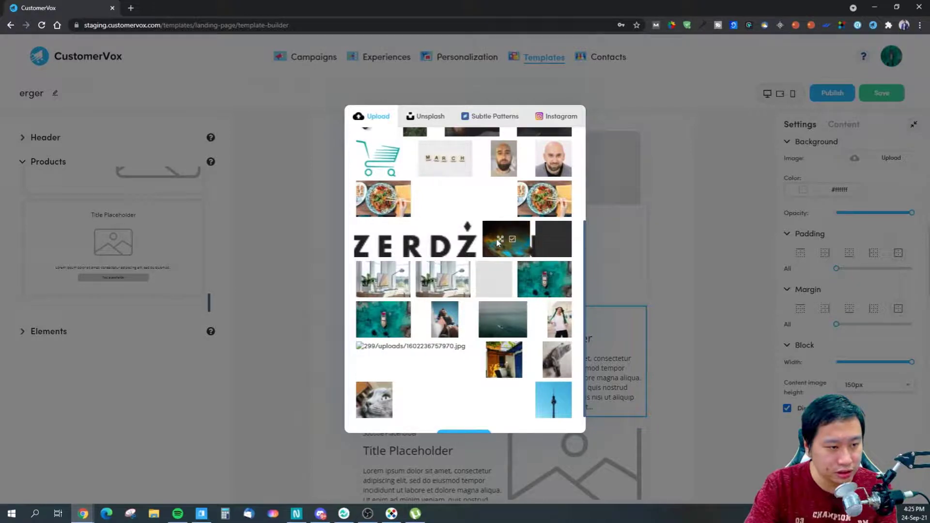
left_click(512, 240)
scroll(493, 370, "down", 2)
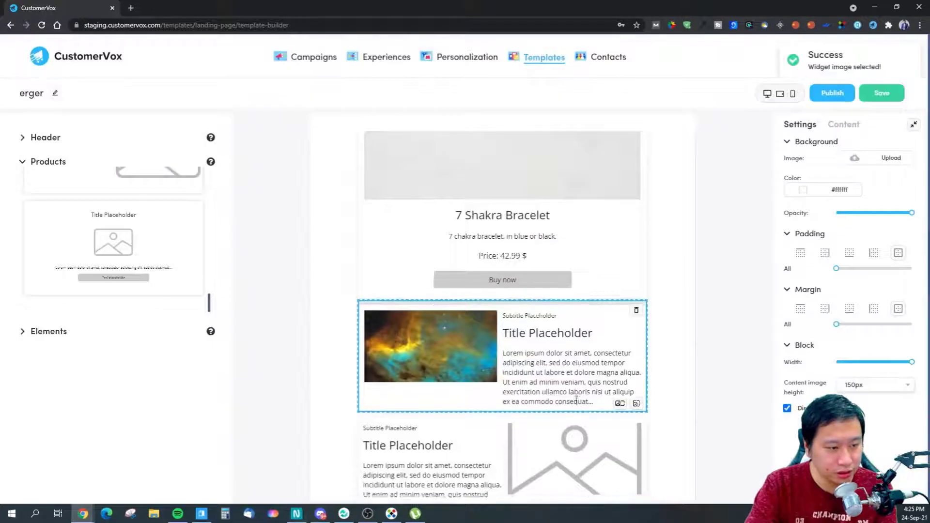
Fill the image-right block's placeholder with the wooden door and blue wall picture from the recent uploads.
left_click(596, 367)
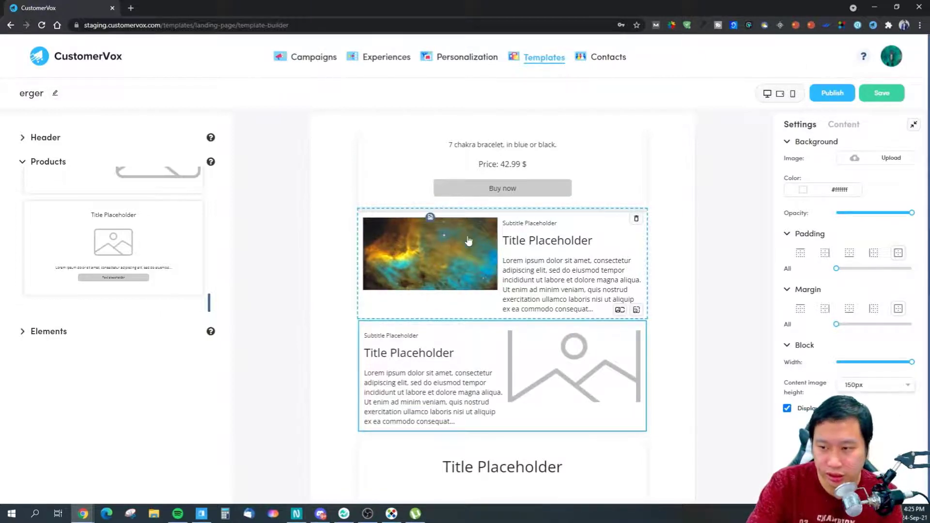
scroll(430, 222, "up", 4)
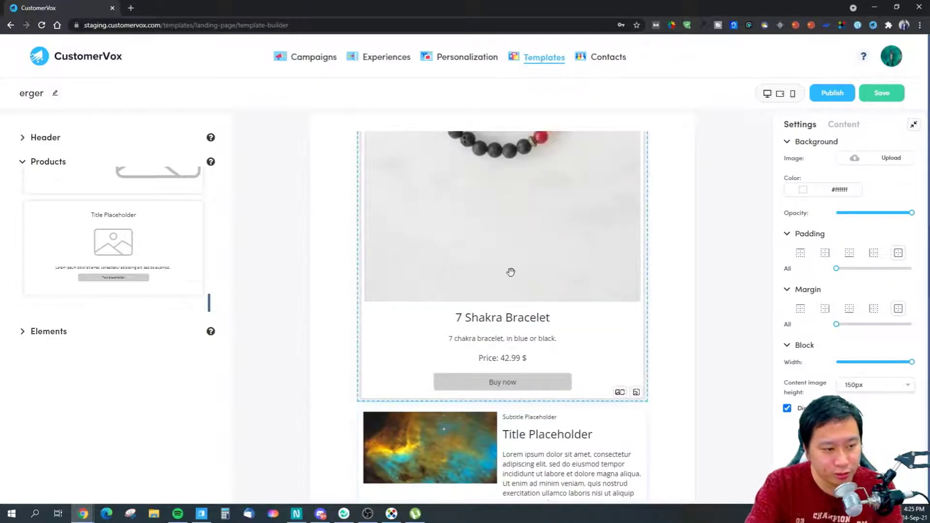
scroll(509, 272, "down", 4)
left_click(574, 330)
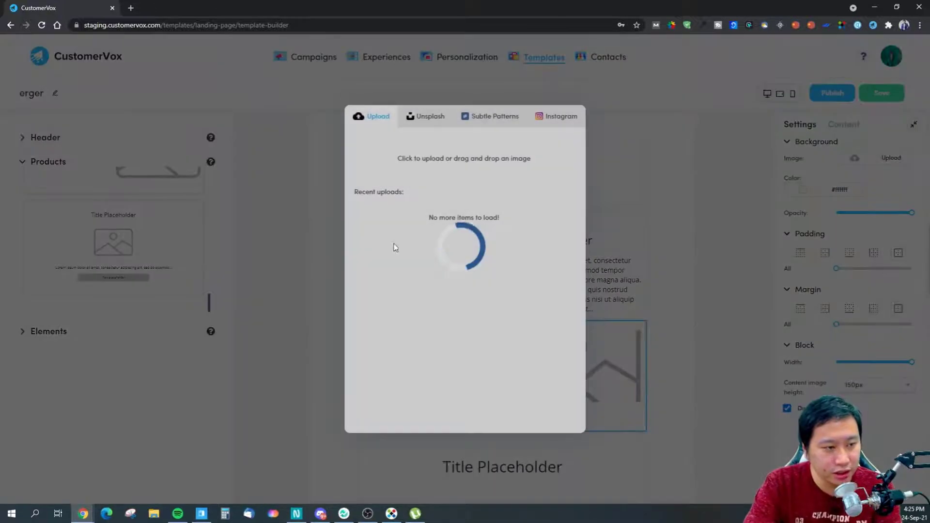
scroll(538, 331, "down", 2)
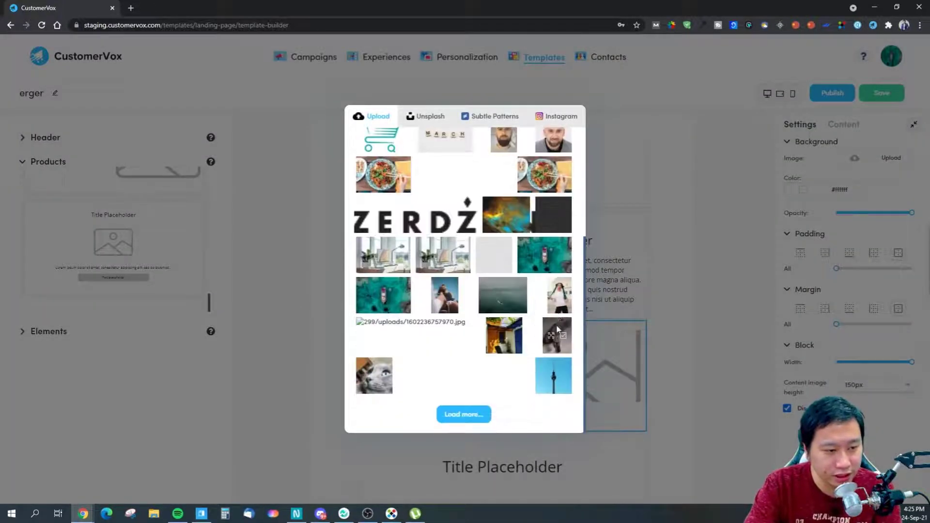
left_click(512, 339)
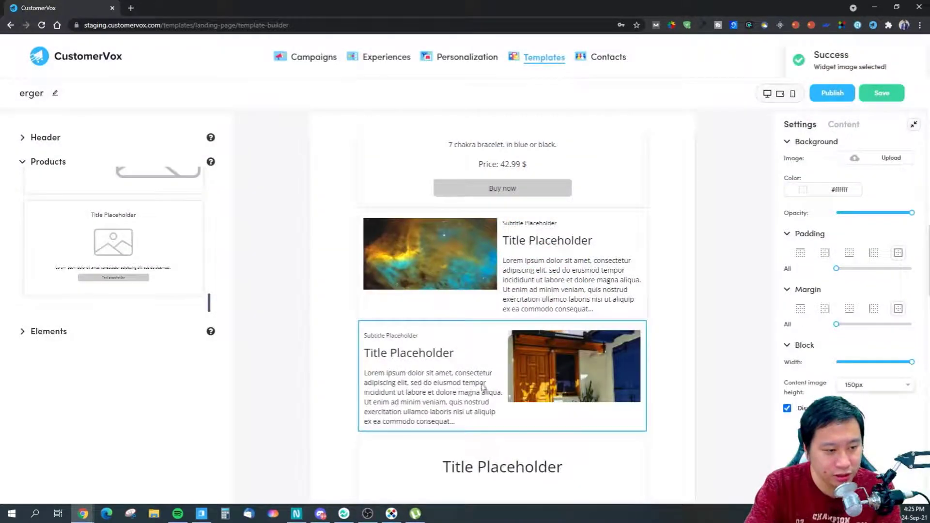
Fill the image placeholder in the centered title block with the grey cat close-up from the recent uploads.
scroll(503, 368, "down", 3)
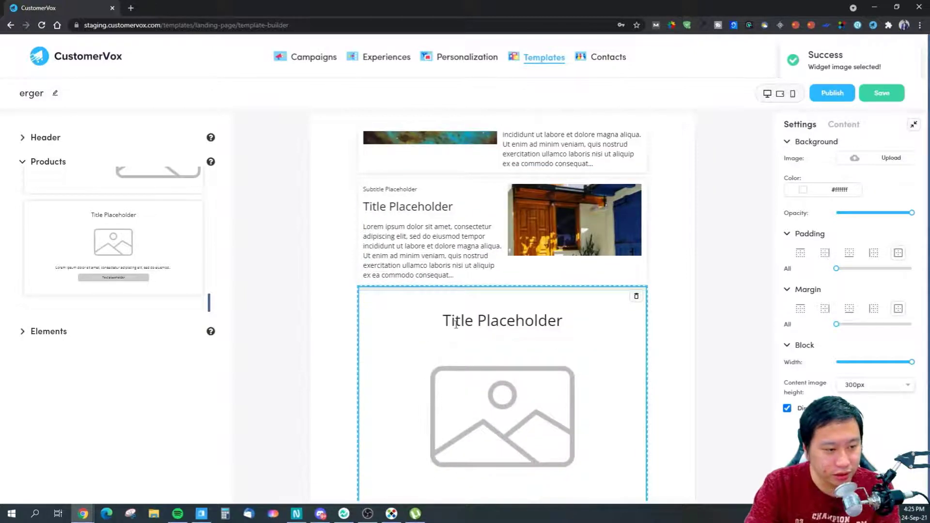
scroll(504, 381, "down", 2)
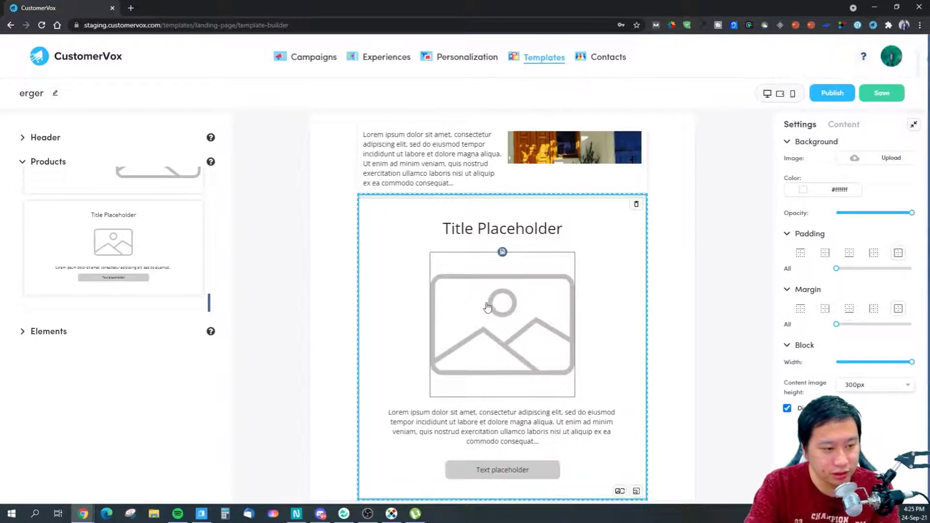
left_click(501, 256)
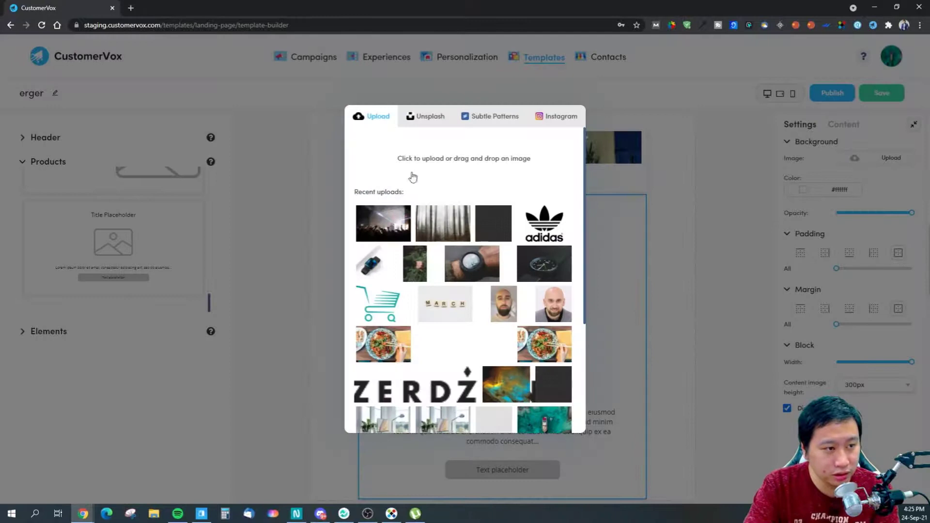
scroll(452, 244, "down", 4)
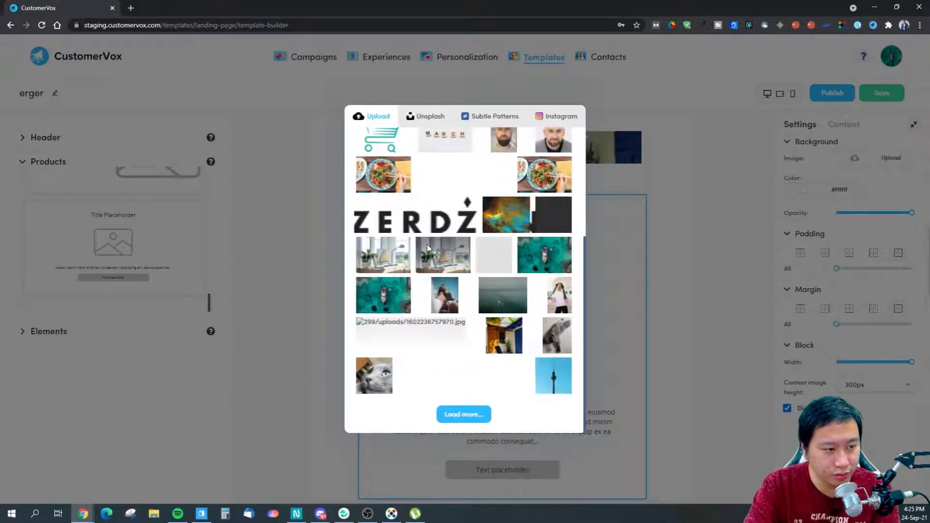
left_click(387, 387)
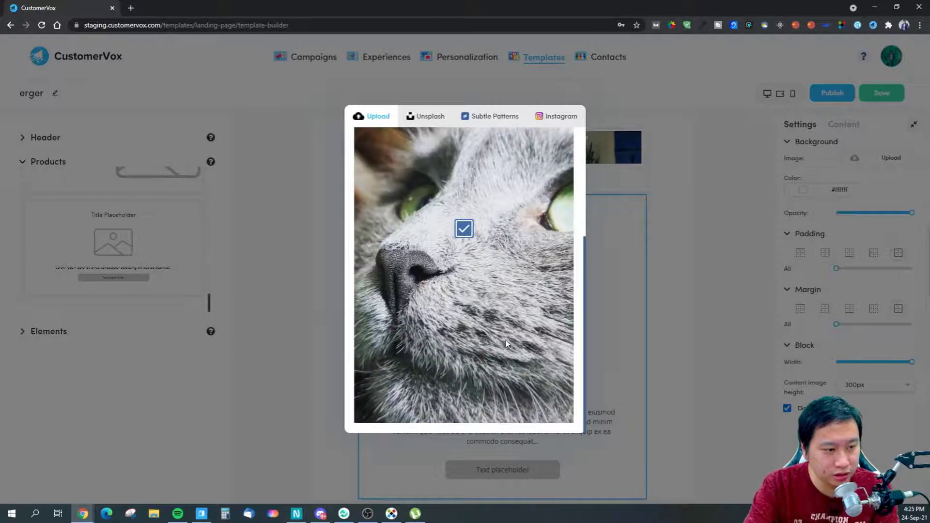
scroll(507, 343, "up", 3)
scroll(501, 315, "down", 3)
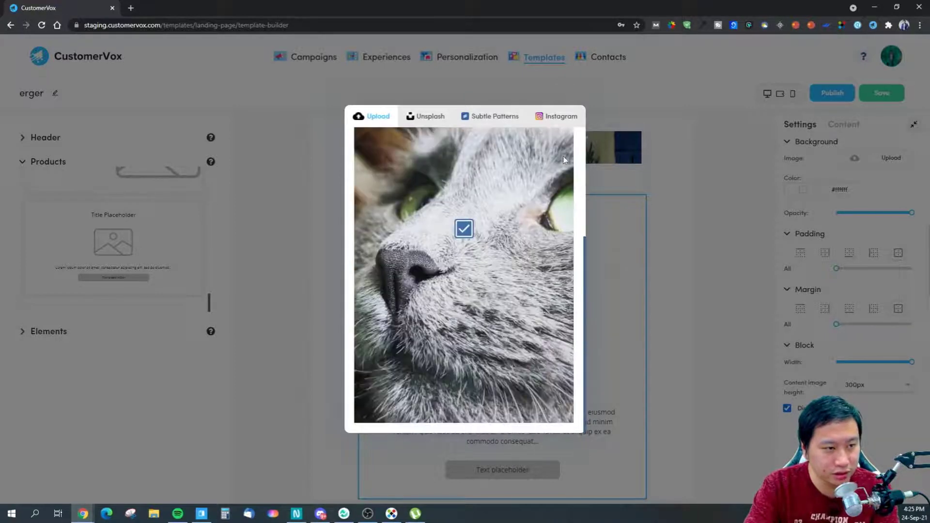
scroll(537, 203, "up", 3)
left_click(563, 192)
scroll(470, 327, "down", 3)
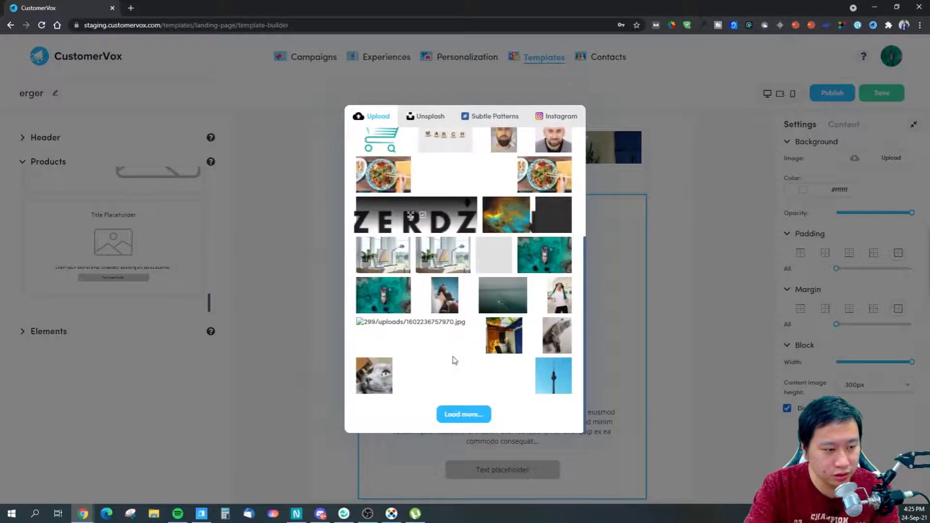
left_click(381, 379)
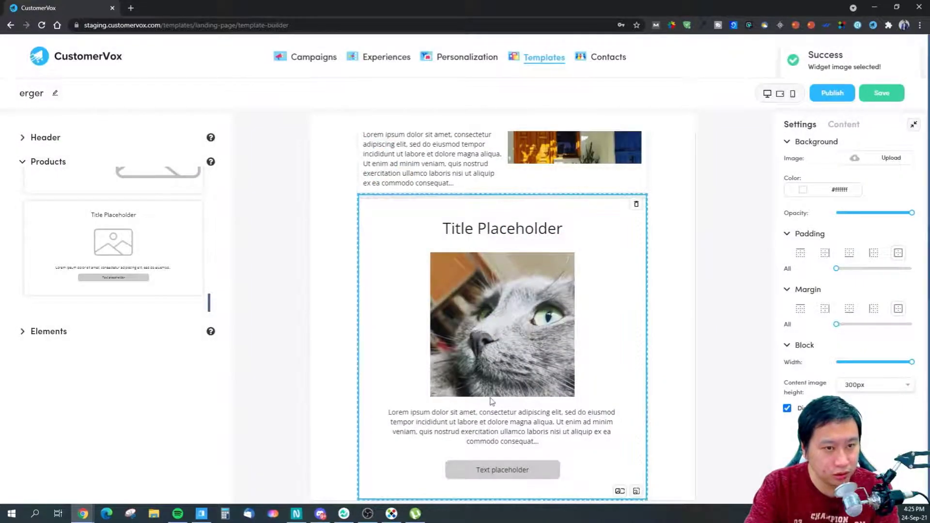
Review the landing page layout from the bracelet product block down to the button below the cat picture.
left_click_drag(480, 470, 519, 470)
scroll(555, 470, "up", 6)
scroll(555, 469, "up", 4)
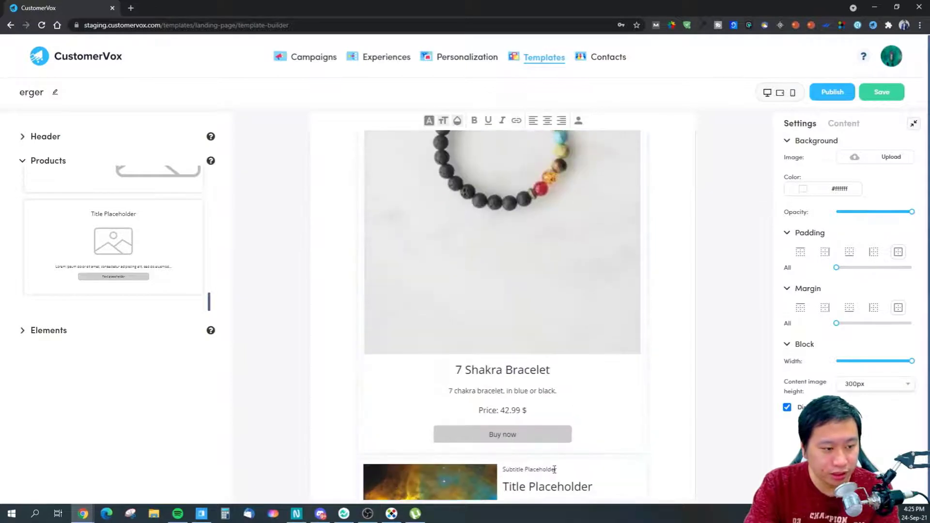
scroll(515, 436, "down", 9)
left_click(475, 469)
scroll(636, 416, "up", 12)
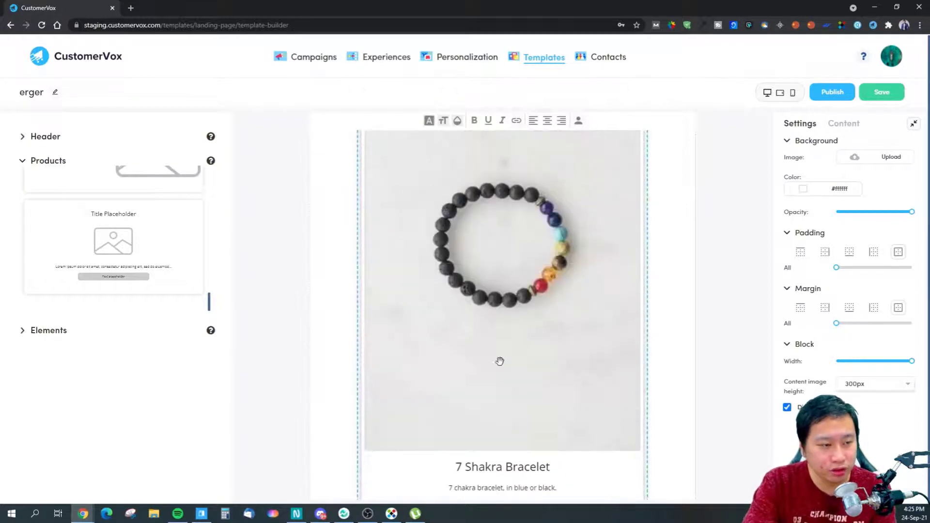
scroll(498, 361, "down", 7)
scroll(457, 360, "down", 5)
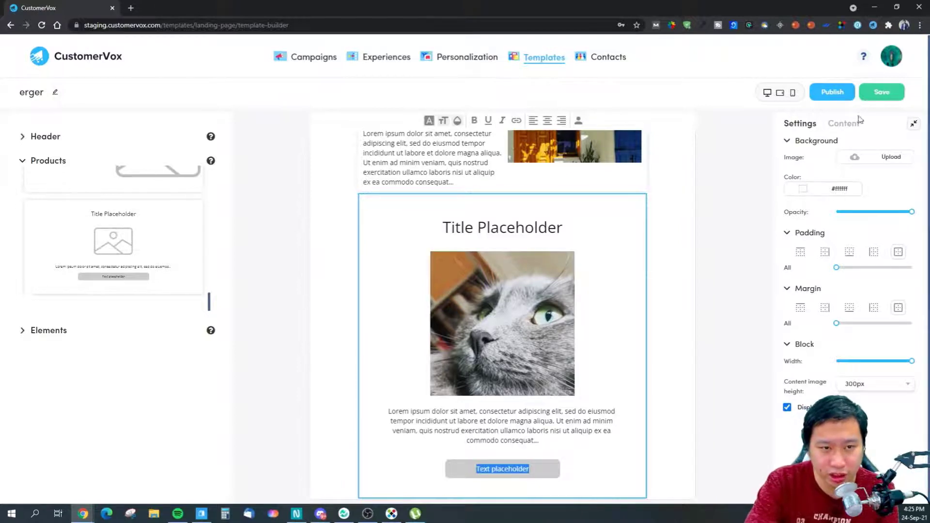
Save the landing page template and return to the templates overview.
left_click(887, 91)
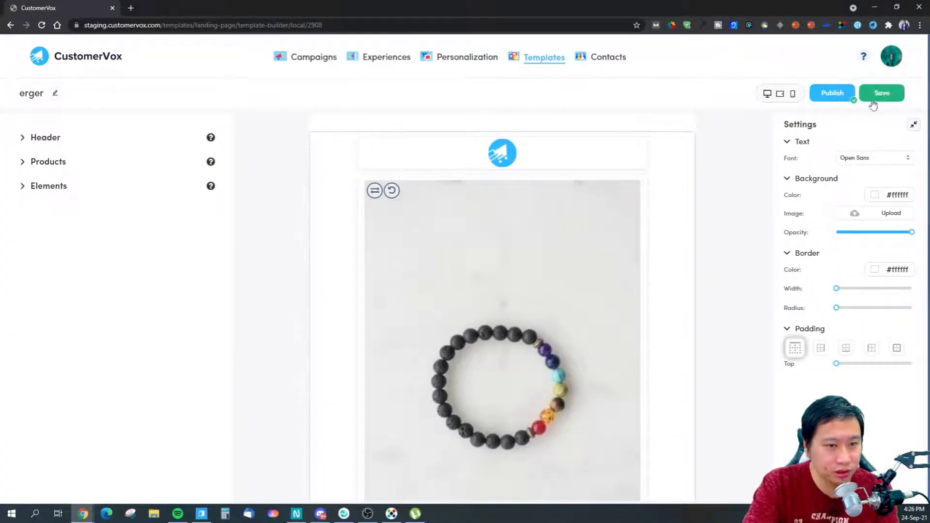
left_click(876, 95)
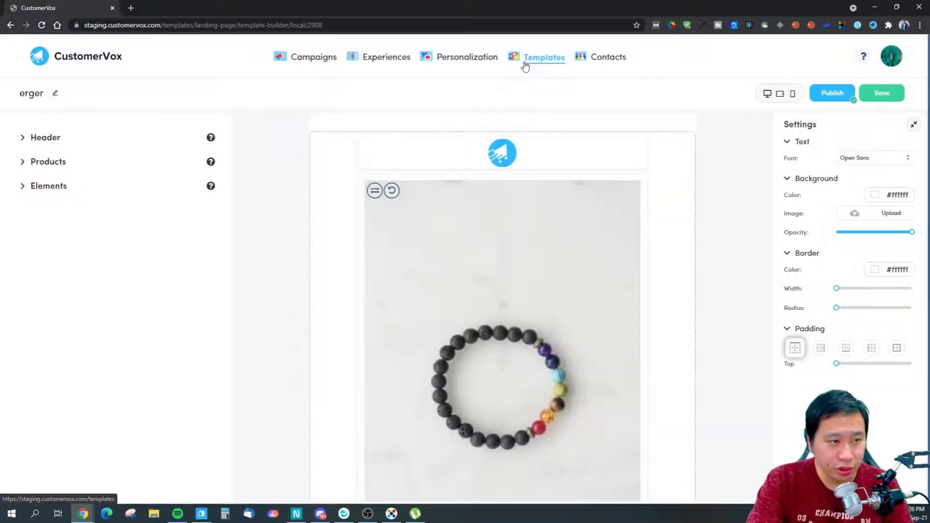
left_click(524, 68)
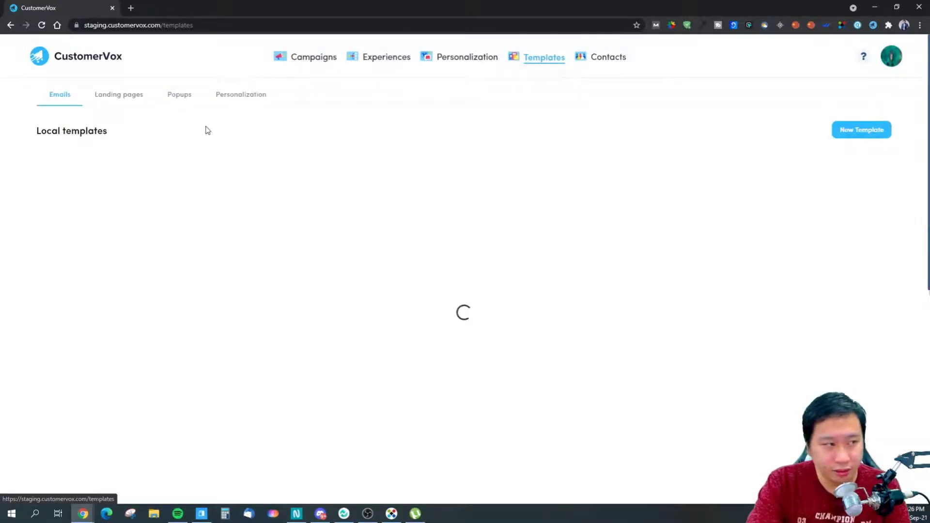
Create a new local popup template named 34t34re.
left_click(172, 95)
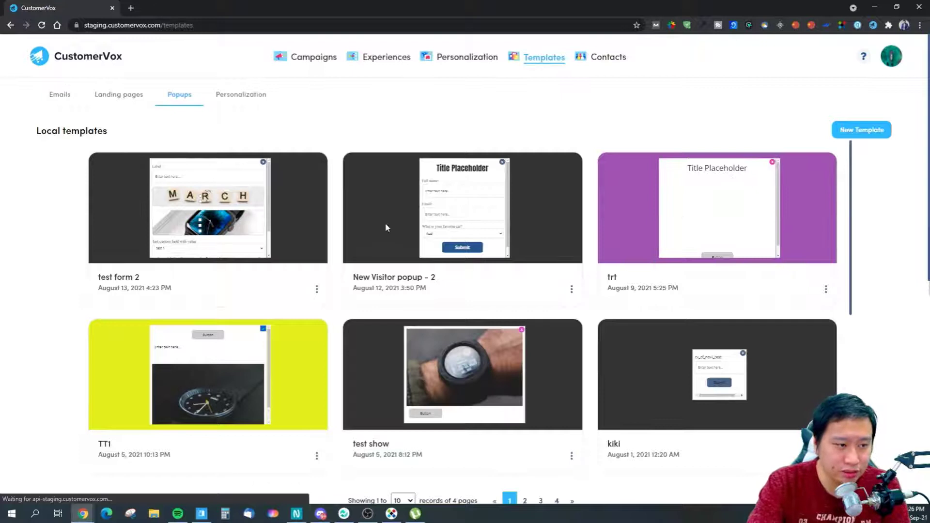
scroll(310, 245, "down", 3)
scroll(290, 256, "up", 3)
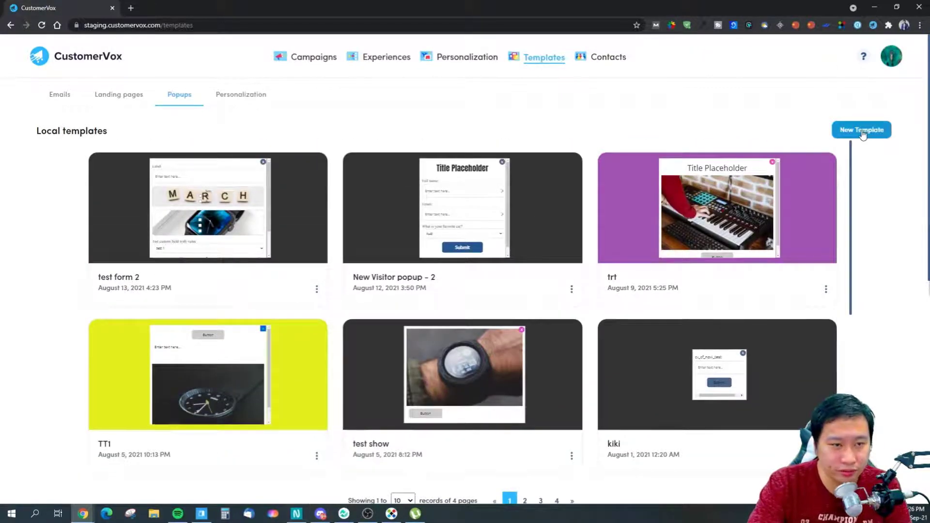
left_click(838, 132)
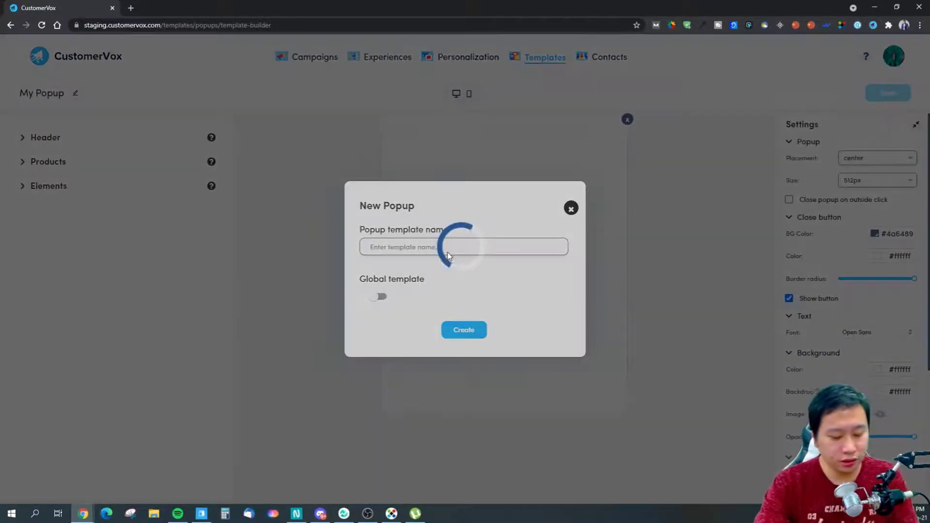
left_click(449, 252)
type("34t34")
left_click(468, 331)
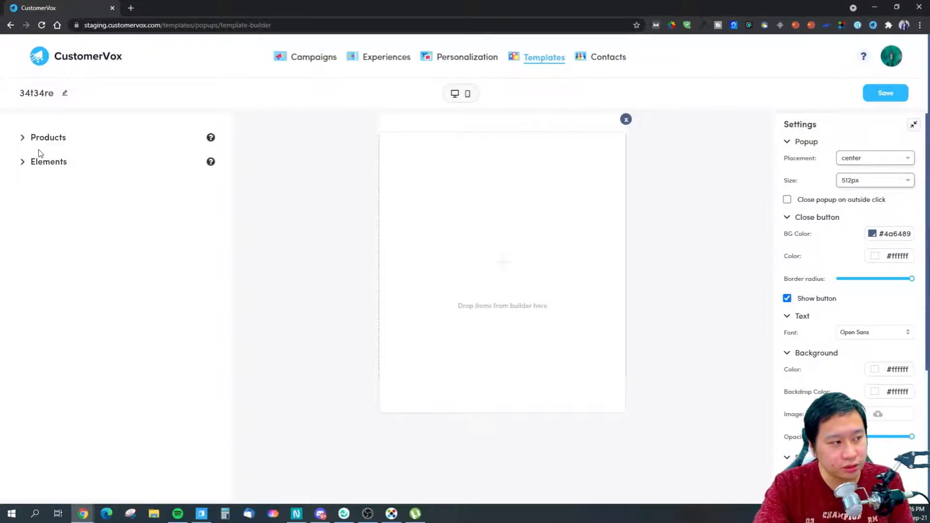
Add the single-product Shopify block with the image beside its text to the empty popup.
left_click(27, 140)
scroll(107, 218, "down", 1)
scroll(97, 243, "down", 3)
left_click_drag(65, 233, 488, 230)
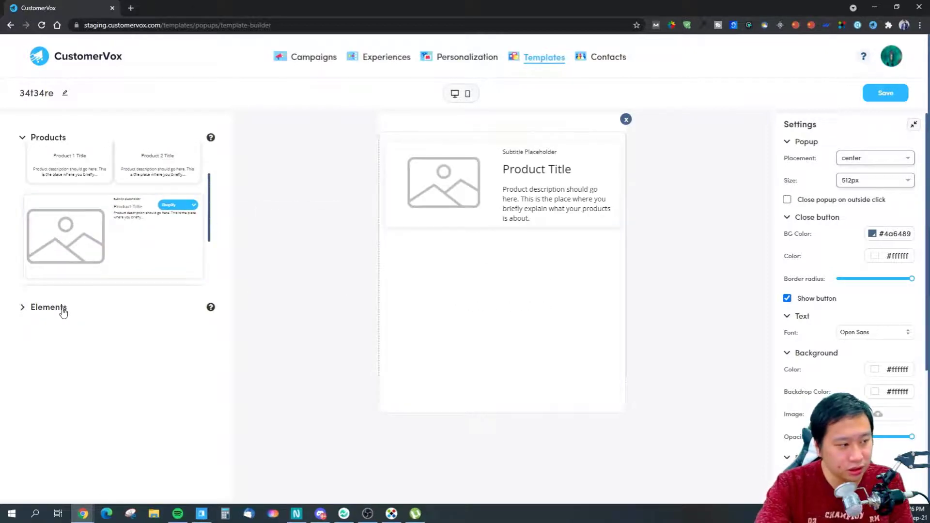
Add a button element beneath the product block in the popup.
left_click(21, 310)
scroll(95, 280, "down", 3)
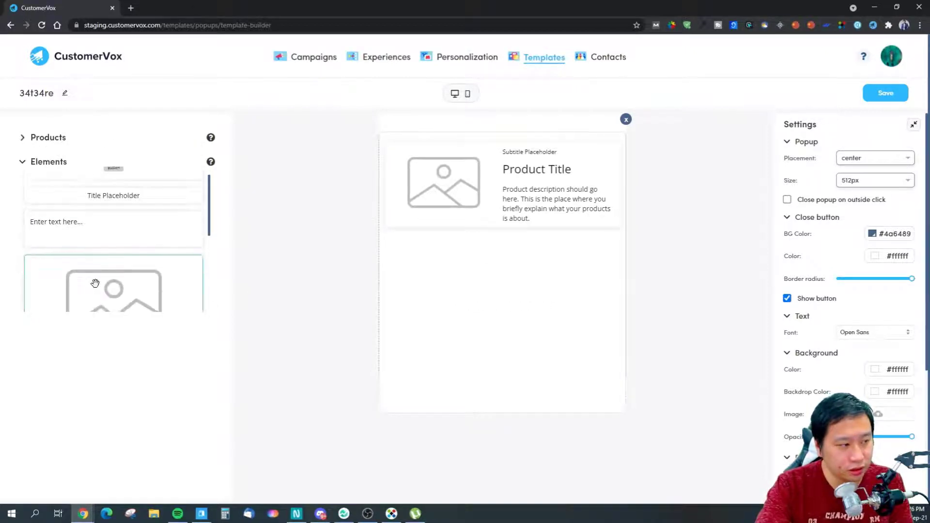
scroll(96, 282, "up", 3)
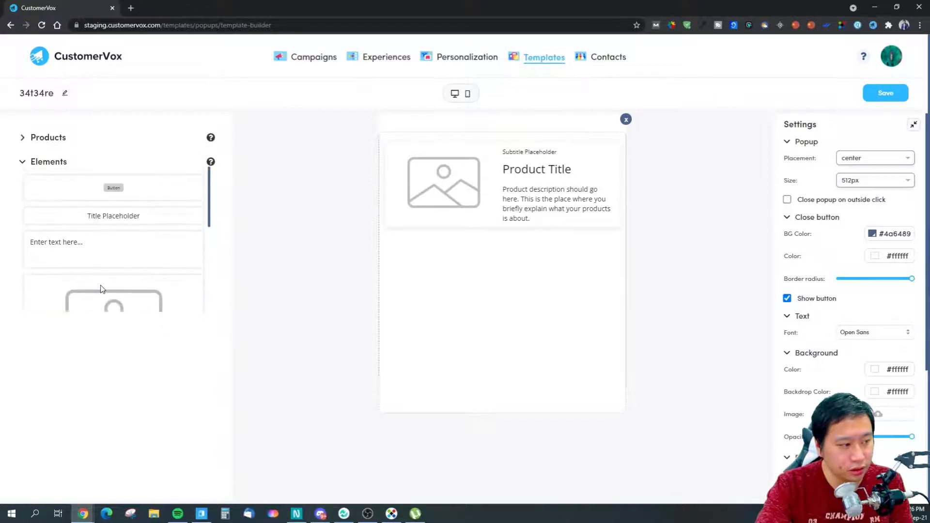
left_click_drag(117, 191, 505, 246)
double_click(704, 343)
Add a title element above the product block and set its text to "Before Your Leave...".
left_click_drag(107, 216, 470, 142)
left_click(492, 156)
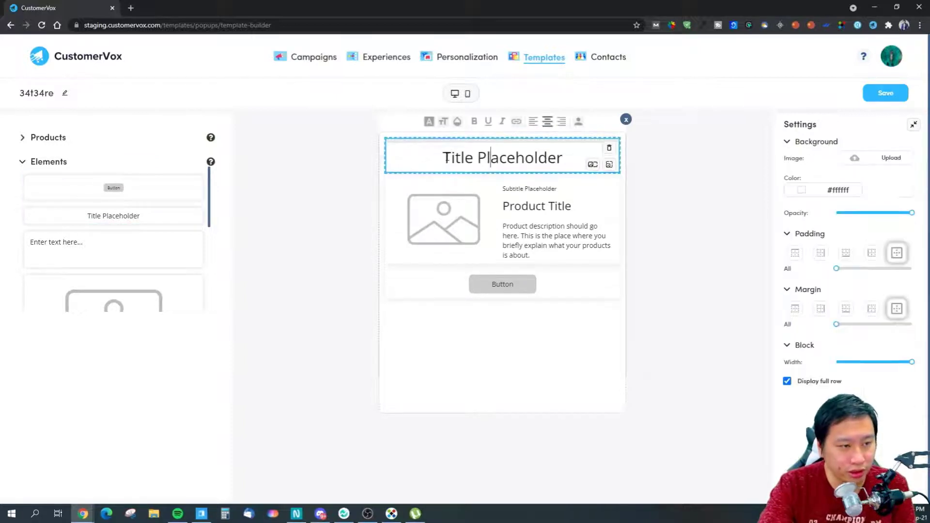
key("ctrl+a")
type("Befor")
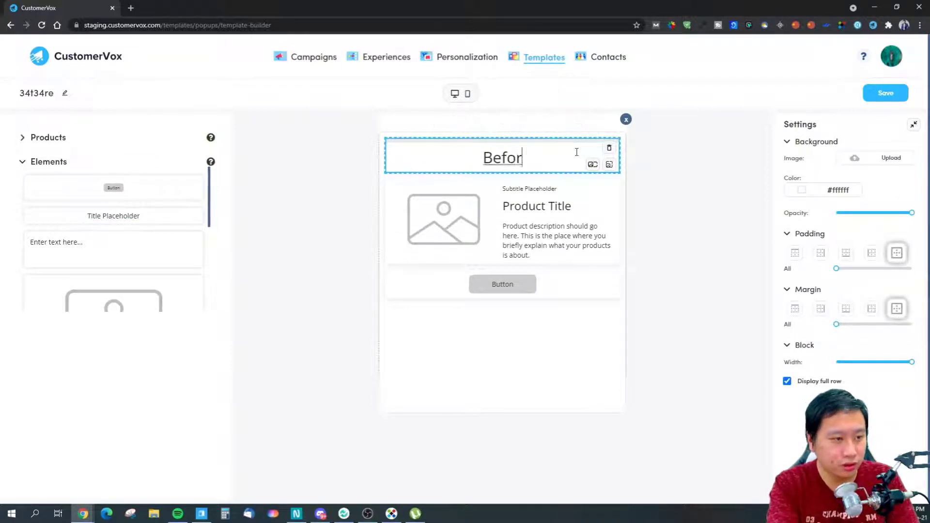
type("e Your Leave...")
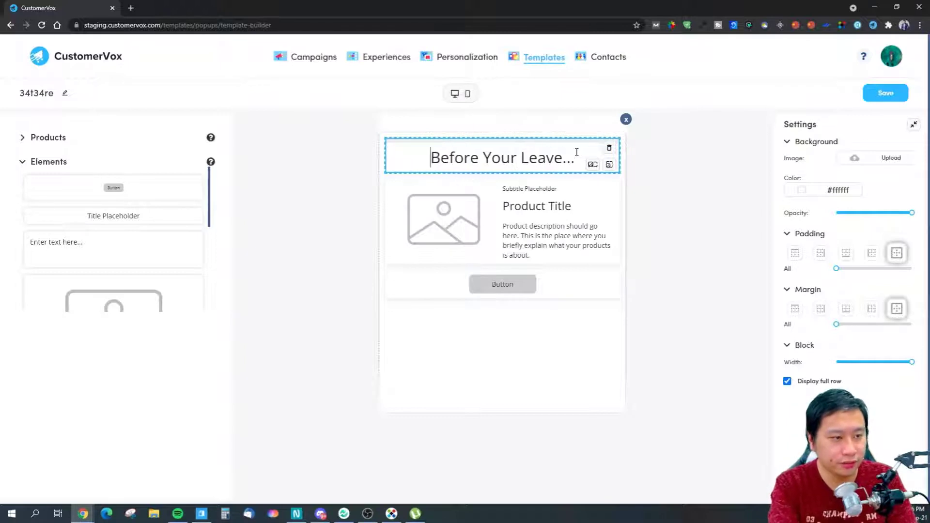
left_click(643, 279)
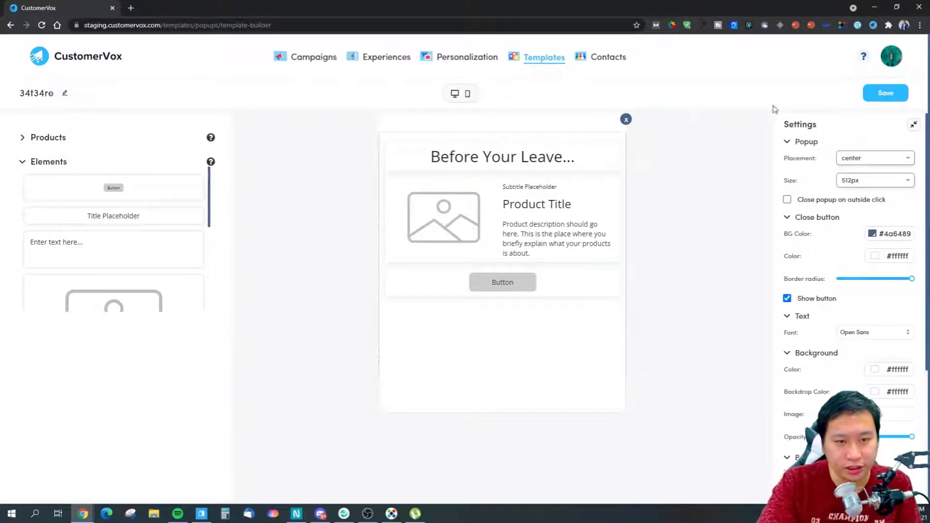
Assign the Blue Silk Tuxedo from the available Shopify products to the popup's product block.
left_click(479, 218)
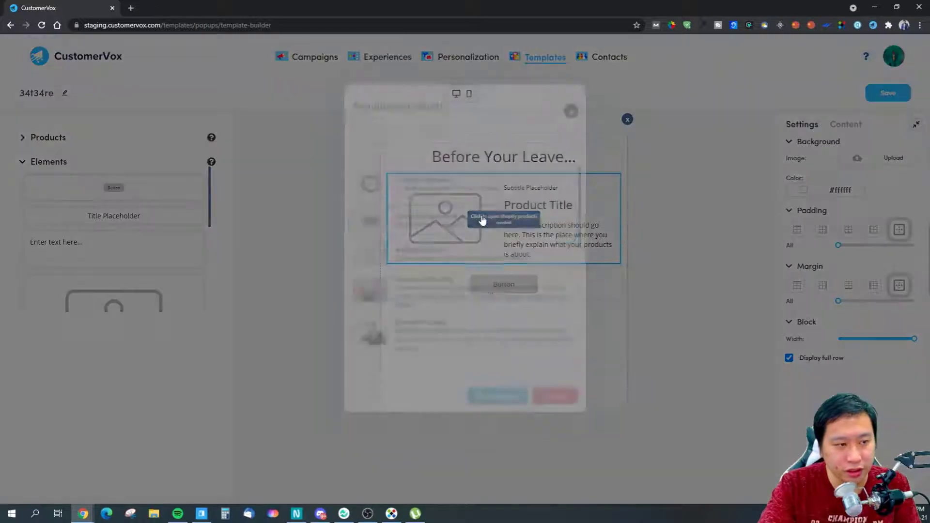
scroll(409, 276, "down", 3)
left_click(421, 264)
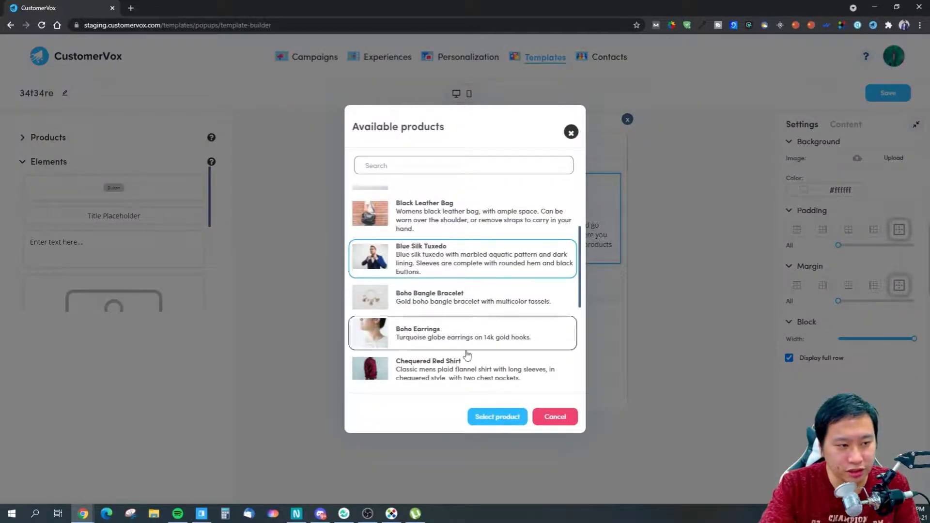
left_click(497, 417)
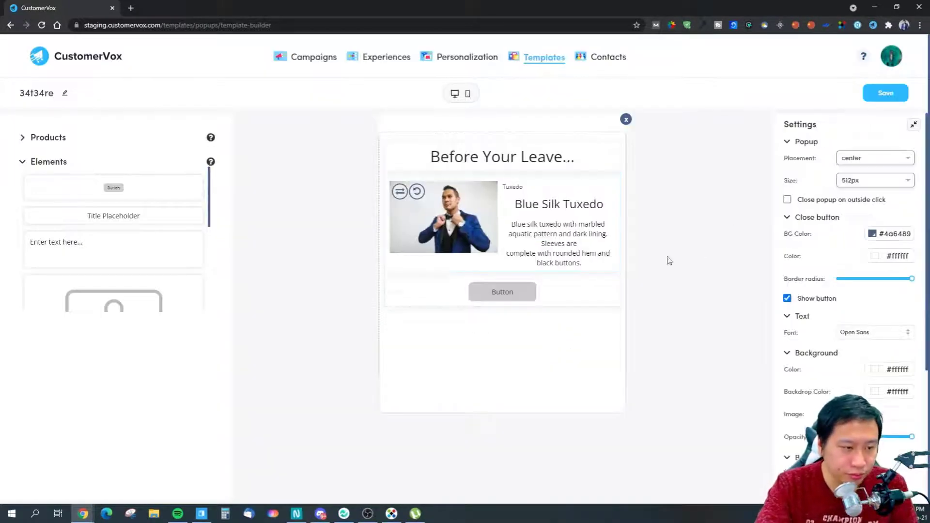
Check the settings of the popup's button and save the popup template.
left_click(533, 297)
left_click(550, 297)
left_click(510, 294)
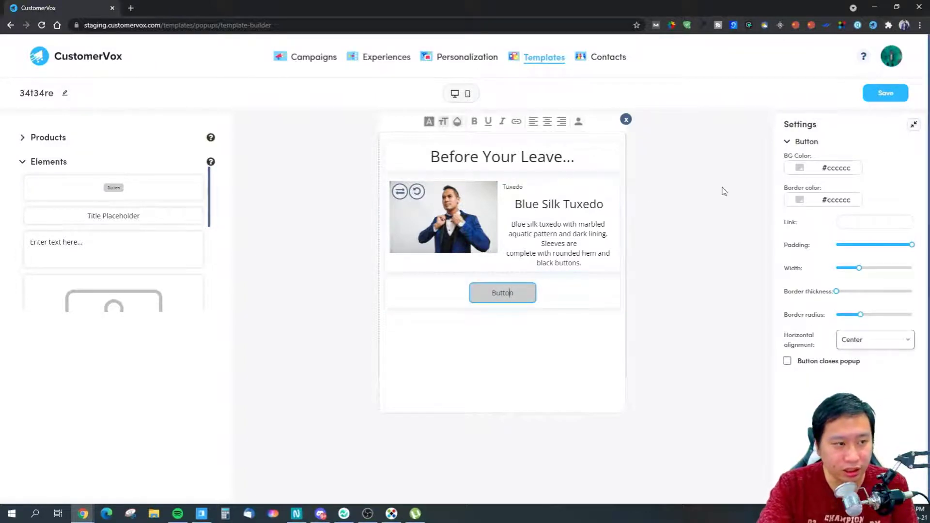
left_click(651, 207)
left_click(875, 100)
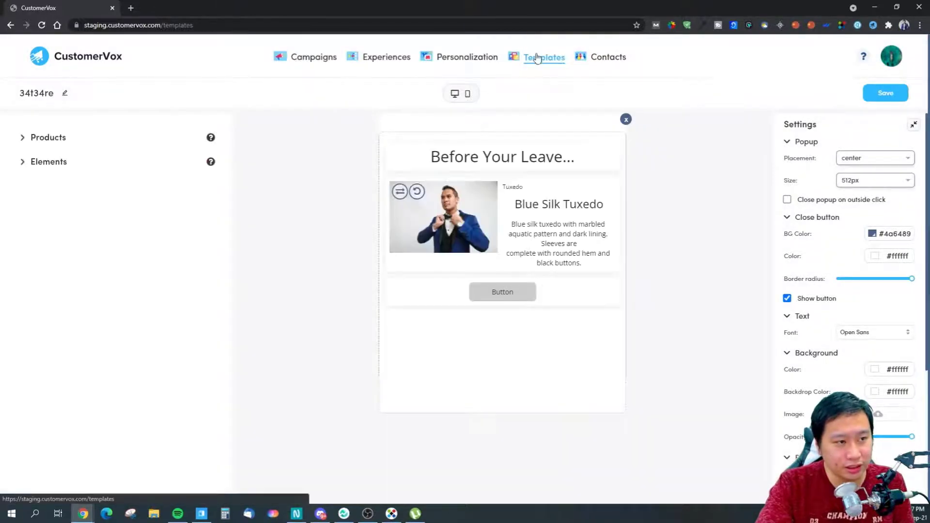
Create a new personalization page template named rger.
left_click(535, 58)
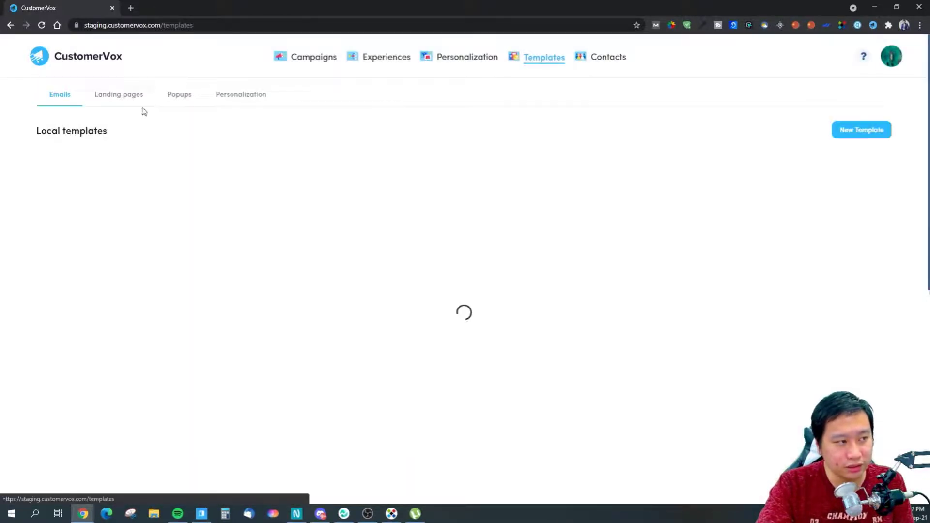
left_click(234, 99)
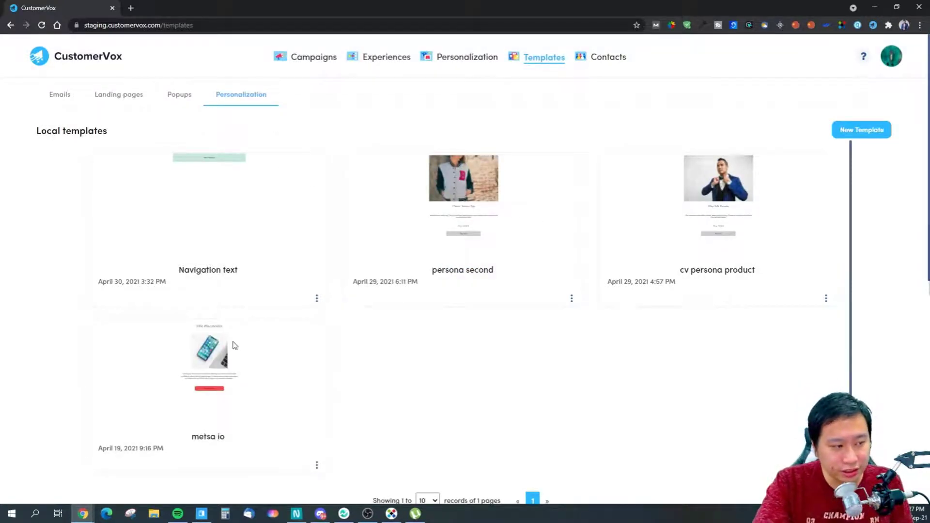
left_click(865, 138)
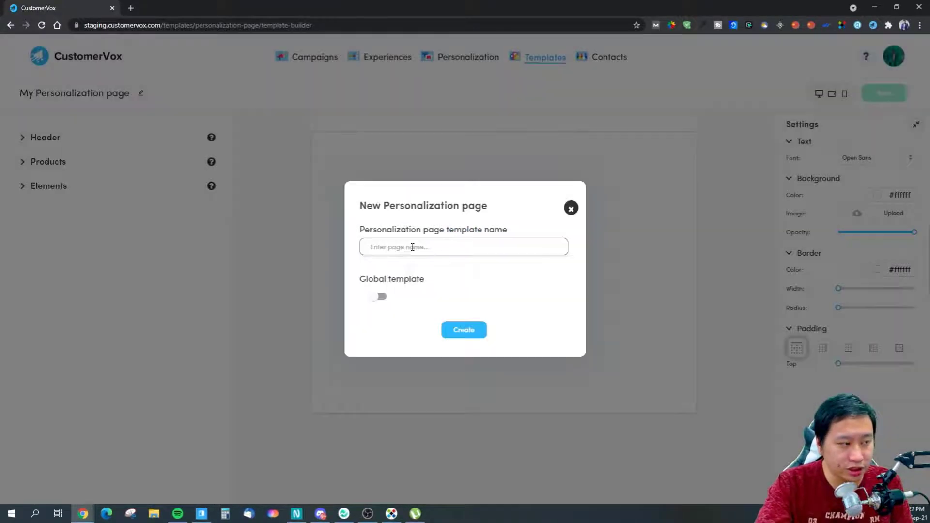
type("rger")
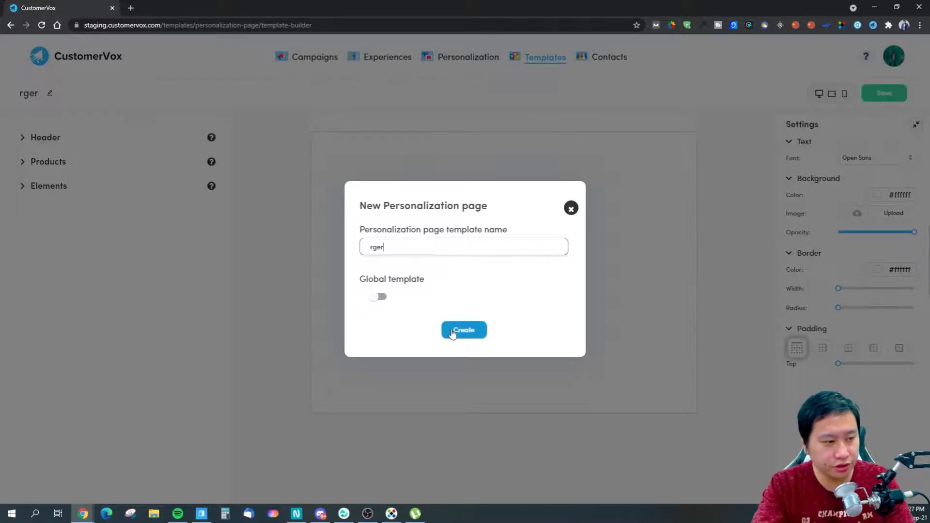
left_click(453, 331)
Look through the header, product and element blocks available for the personalization page.
left_click(46, 137)
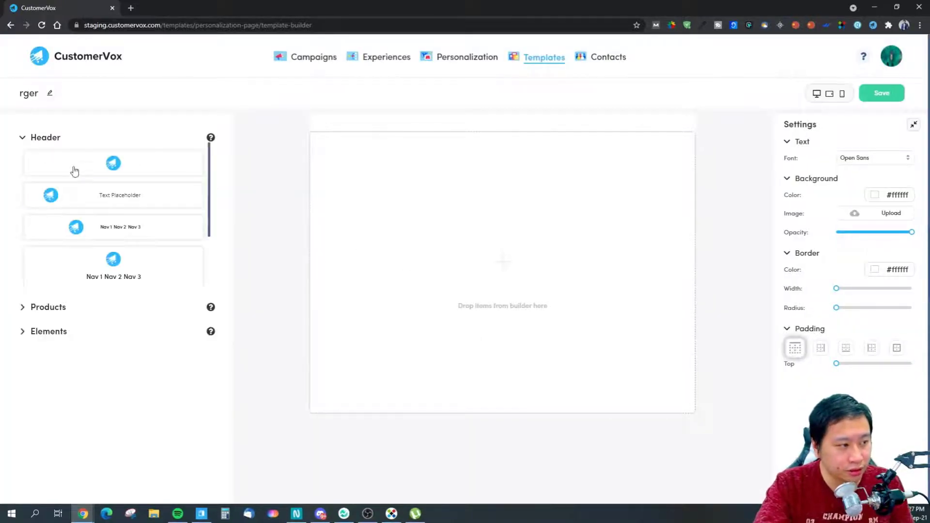
left_click(48, 308)
left_click(46, 331)
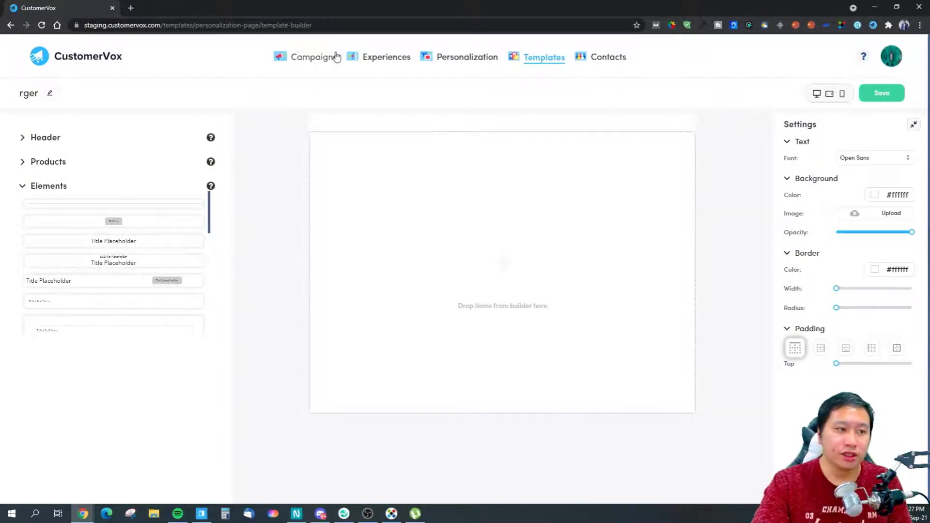
Create a new experience named retre with the description rgre.
left_click(393, 61)
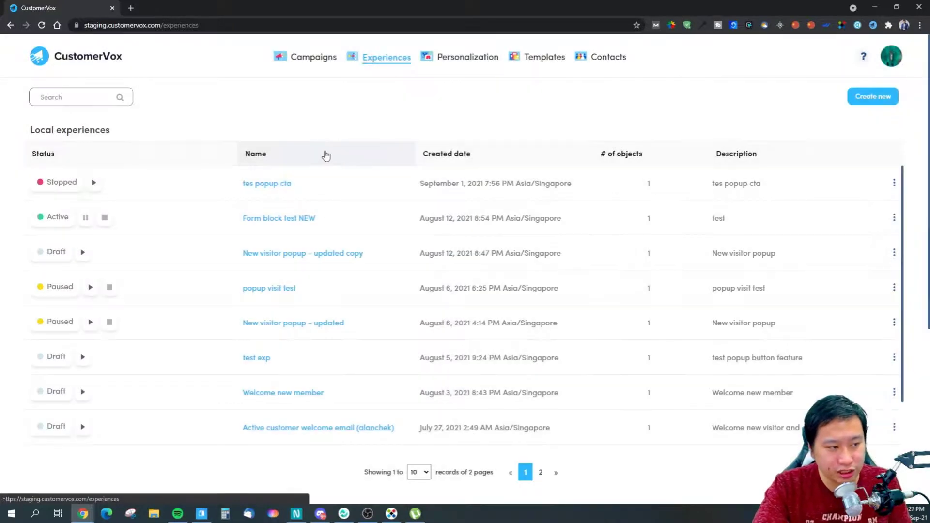
left_click(883, 99)
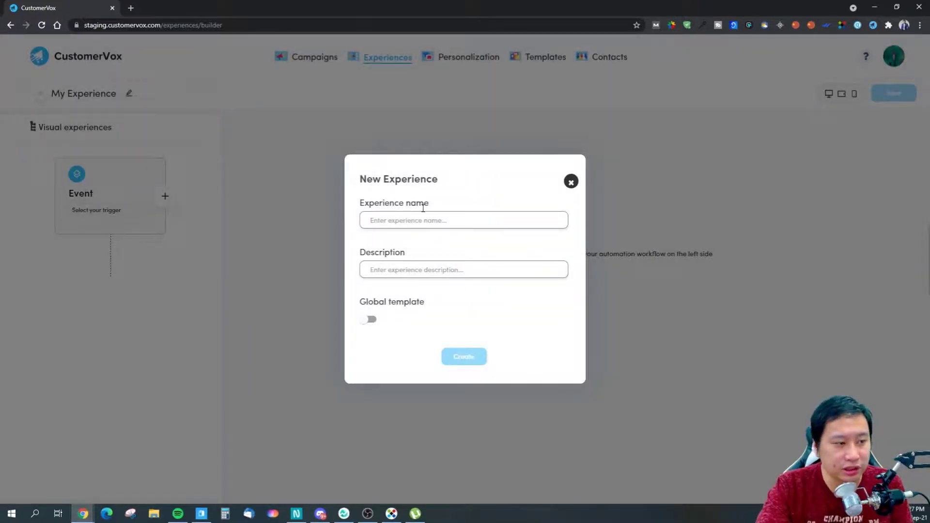
type("rergre")
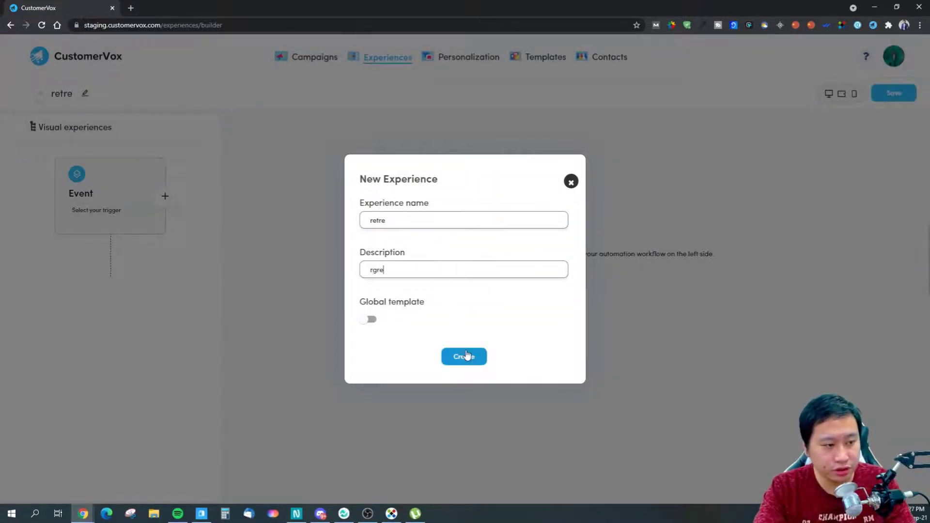
left_click(461, 356)
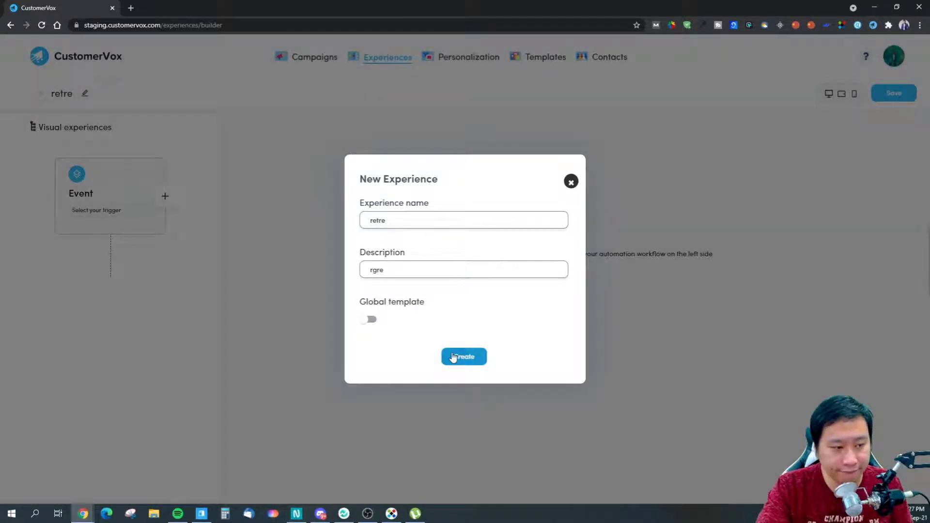
left_click(453, 356)
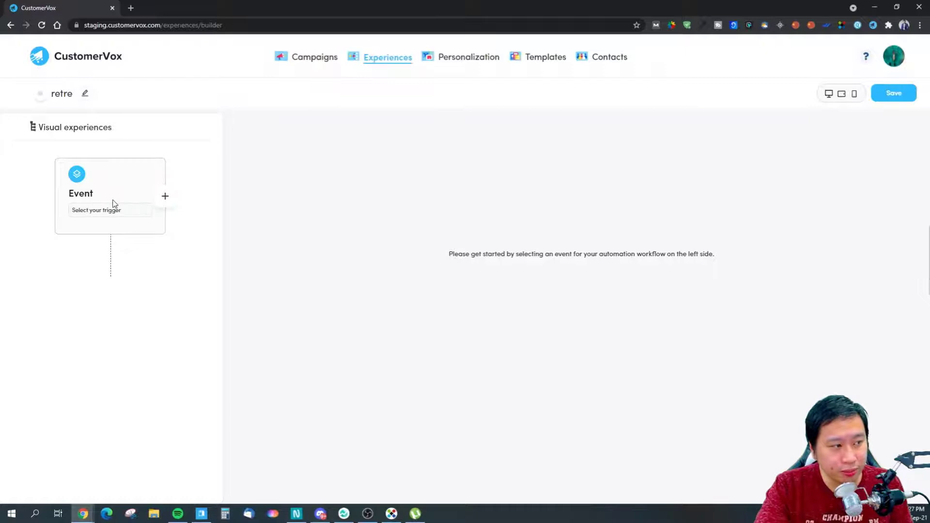
Set the experience's event trigger to Abandoned checkout.
left_click(103, 215)
scroll(261, 201, "down", 1)
scroll(262, 200, "up", 1)
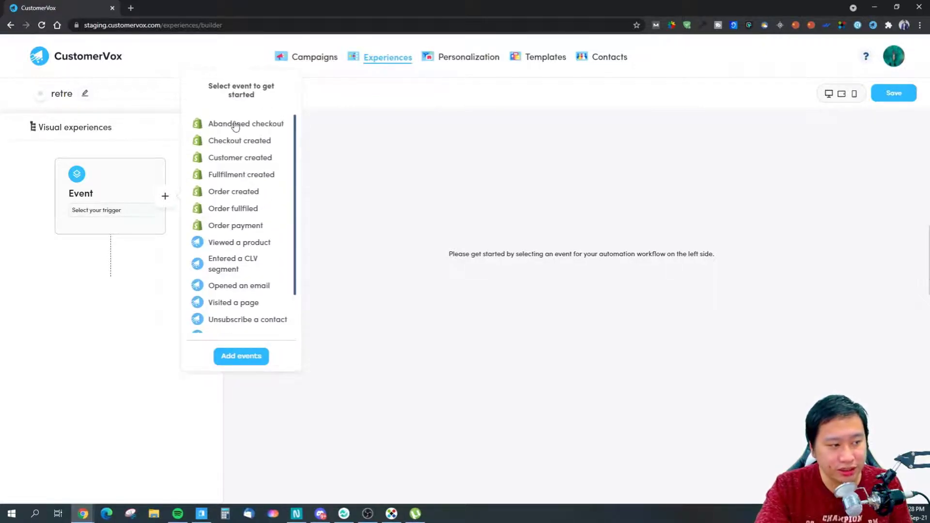
left_click(236, 125)
left_click(127, 306)
left_click(110, 250)
left_click(137, 241)
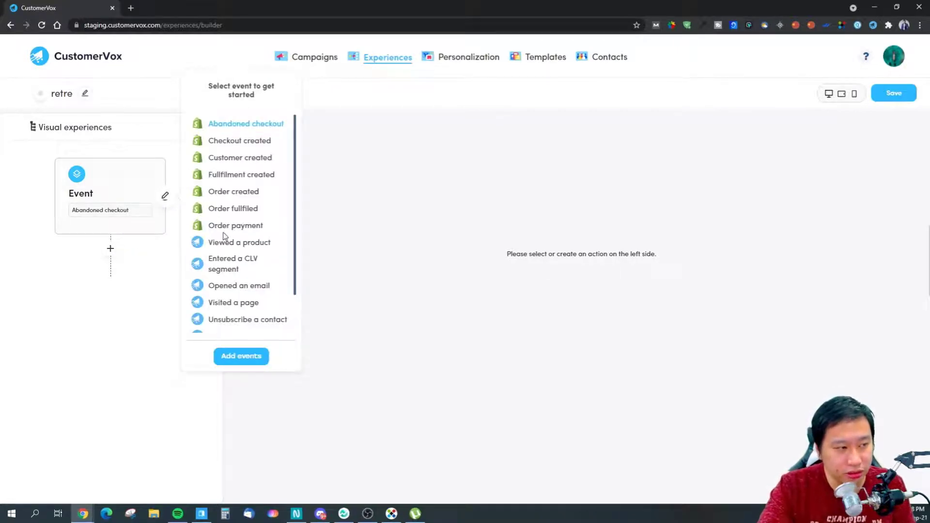
Add an action beneath the Abandoned checkout event and set its type to Text.
left_click(135, 299)
left_click(111, 249)
left_click(152, 257)
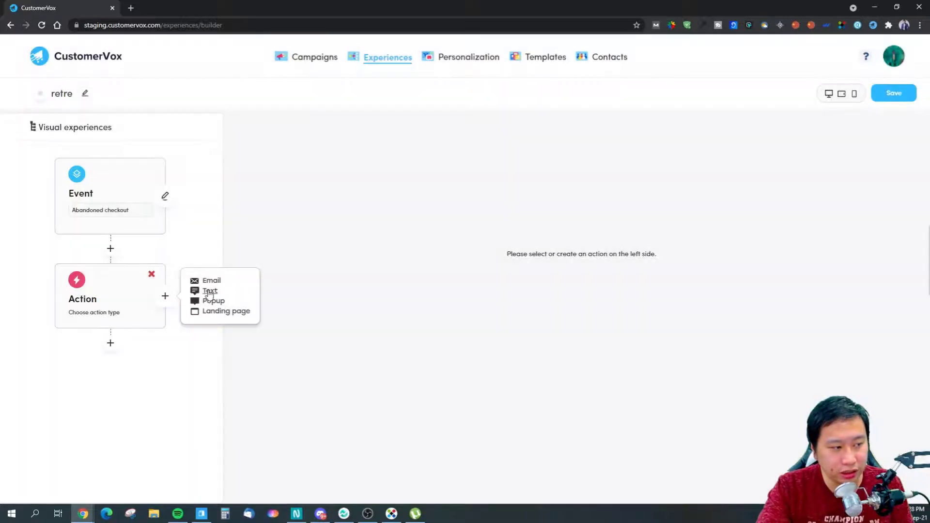
left_click(209, 291)
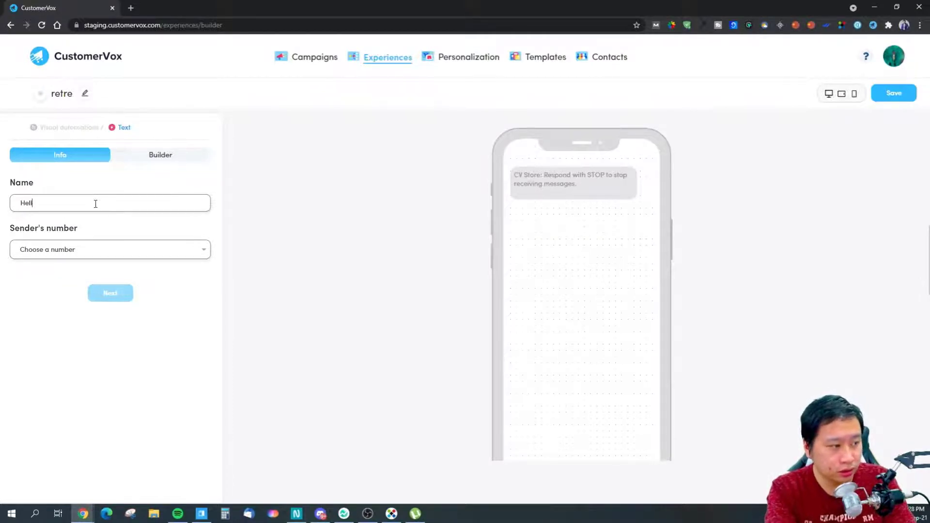
Name the text action Hello, choose the sender's phone number and open its message builder.
left_click(87, 253)
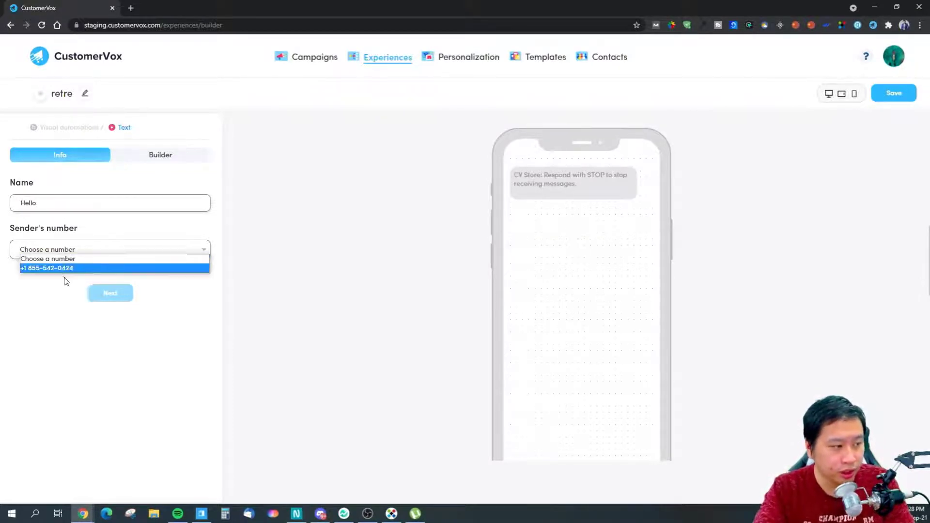
left_click(64, 269)
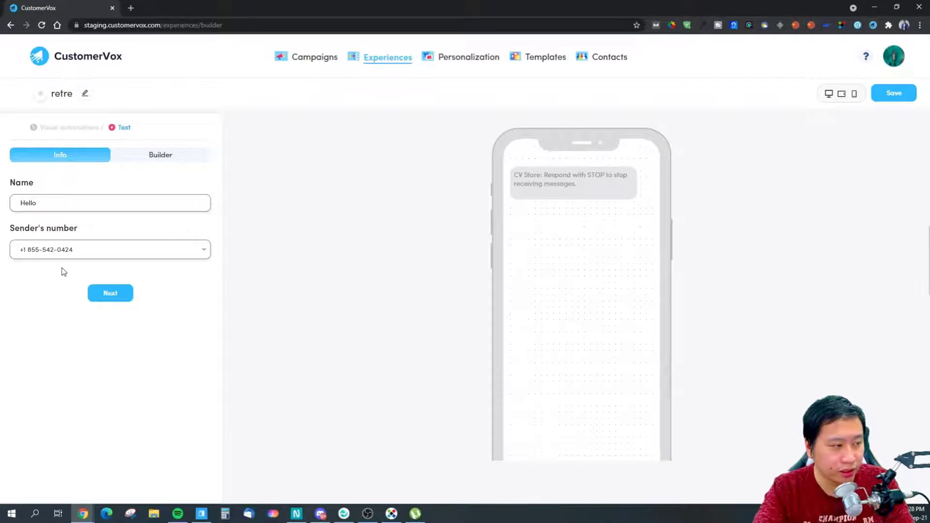
left_click(167, 160)
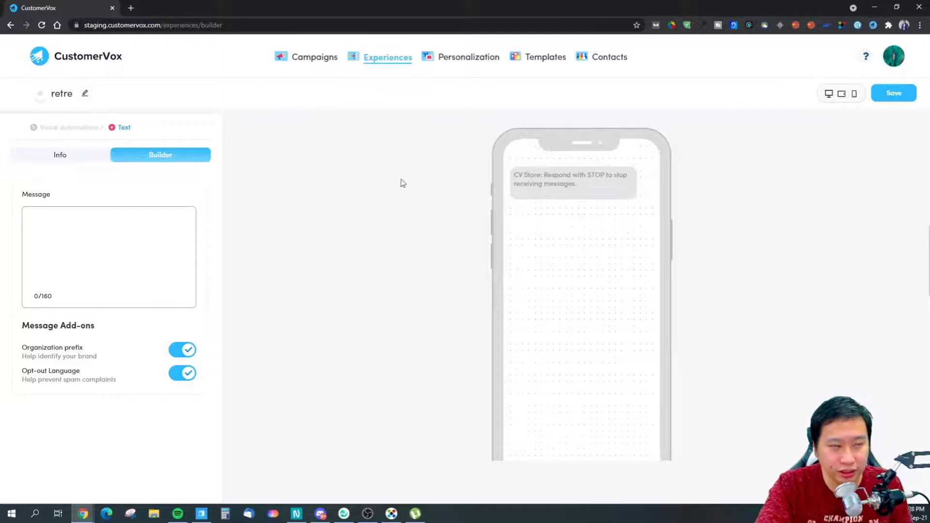
Return to the visual experience workflow, discarding the unsaved text action template.
left_click(81, 159)
left_click(73, 130)
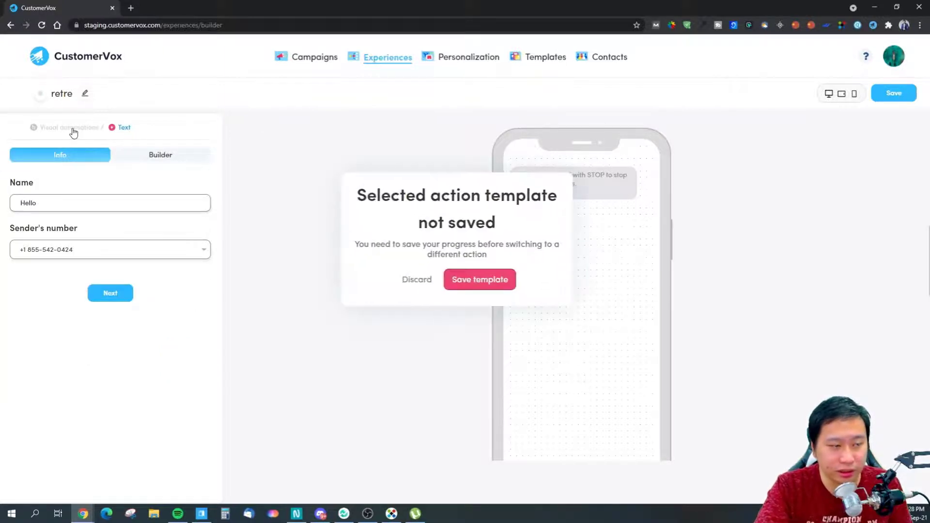
left_click(417, 281)
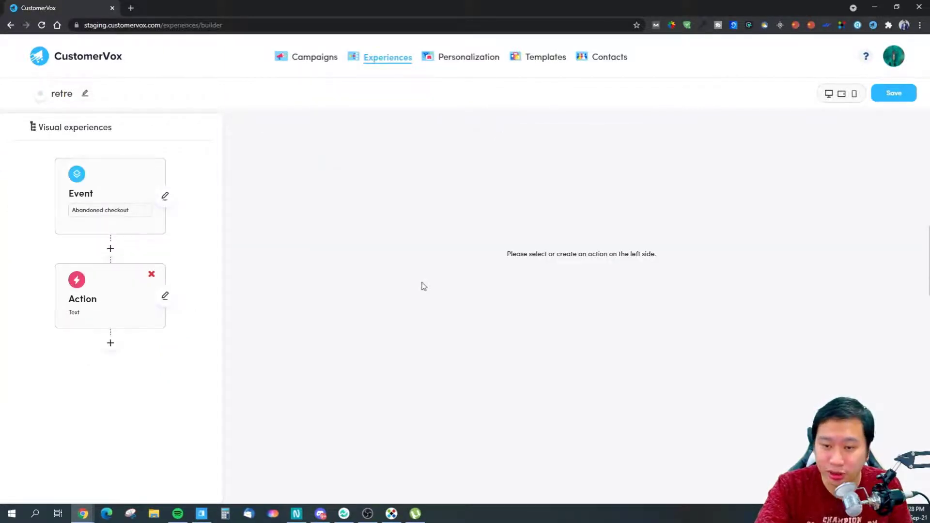
Replace the text action with an Email action that has the subject Hello.
left_click(151, 274)
left_click(111, 248)
left_click(154, 257)
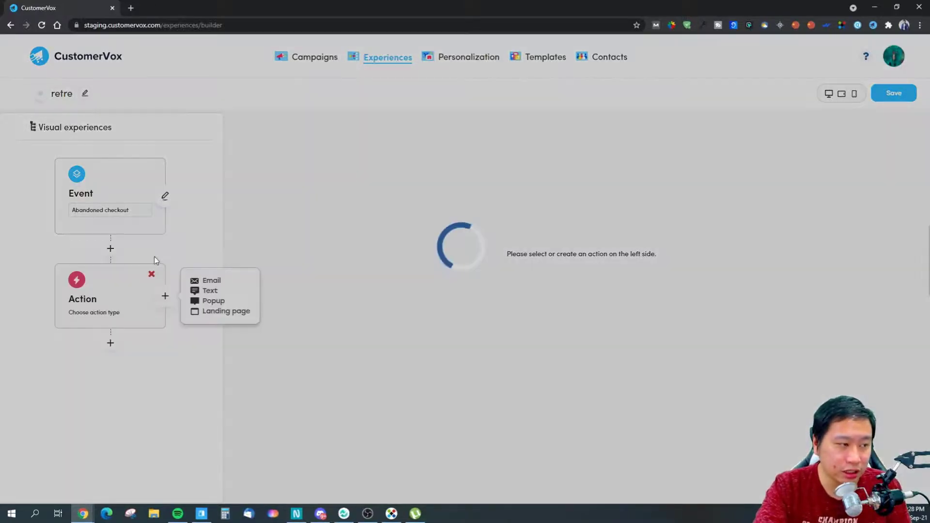
left_click(208, 281)
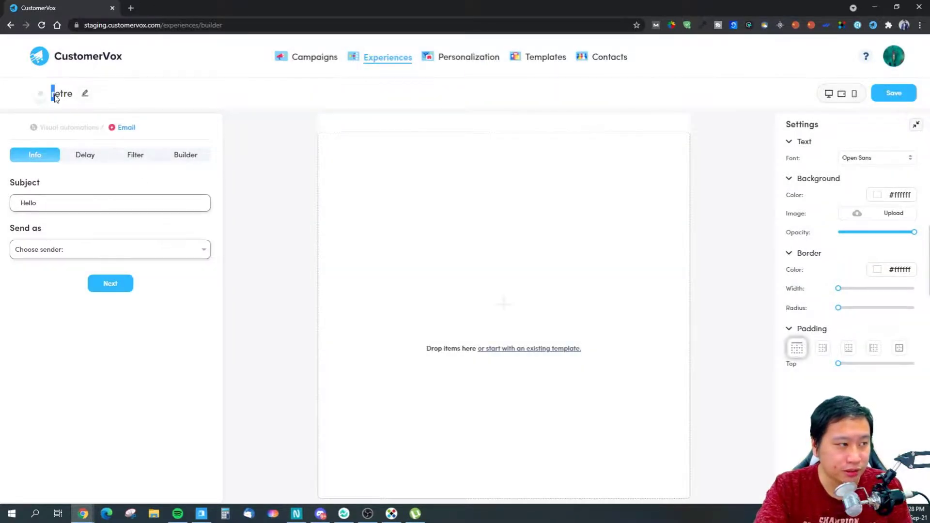
Check the experience's name and description and examine the email action's delay options.
left_click(54, 93)
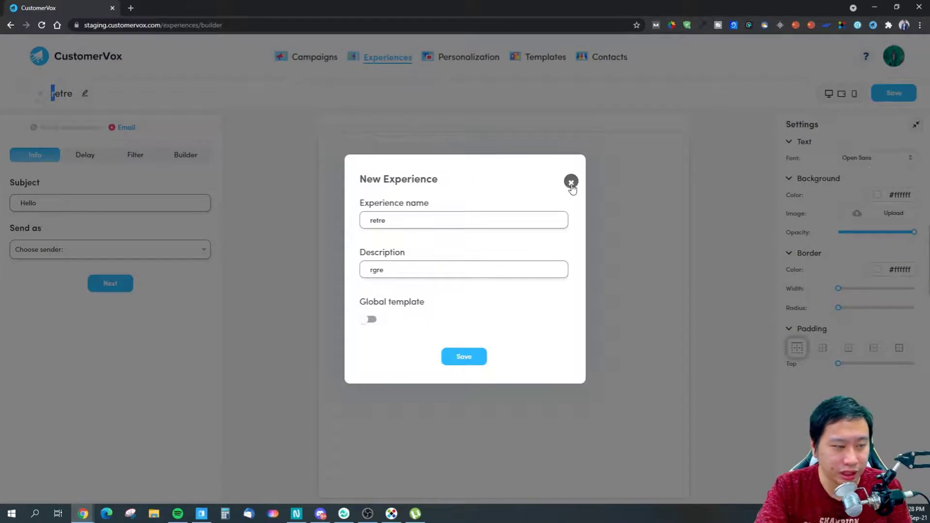
left_click(570, 182)
left_click(83, 155)
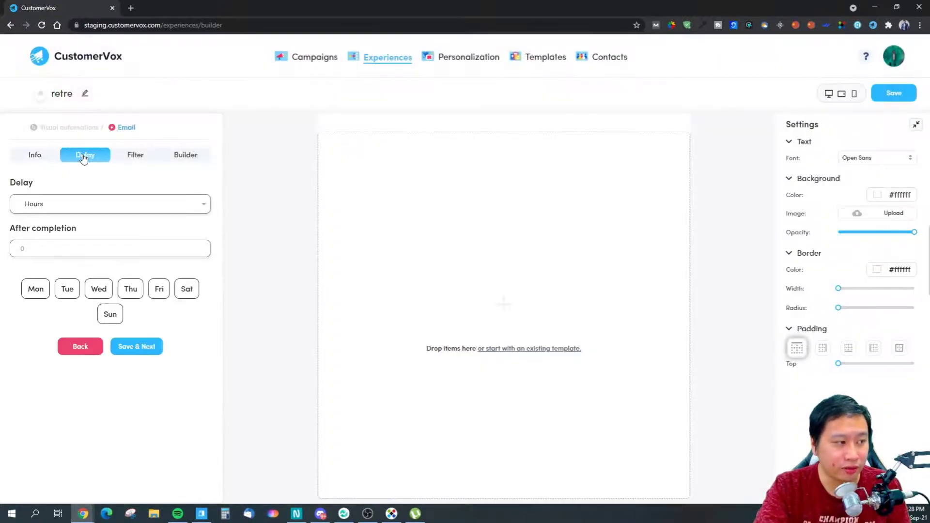
left_click(53, 164)
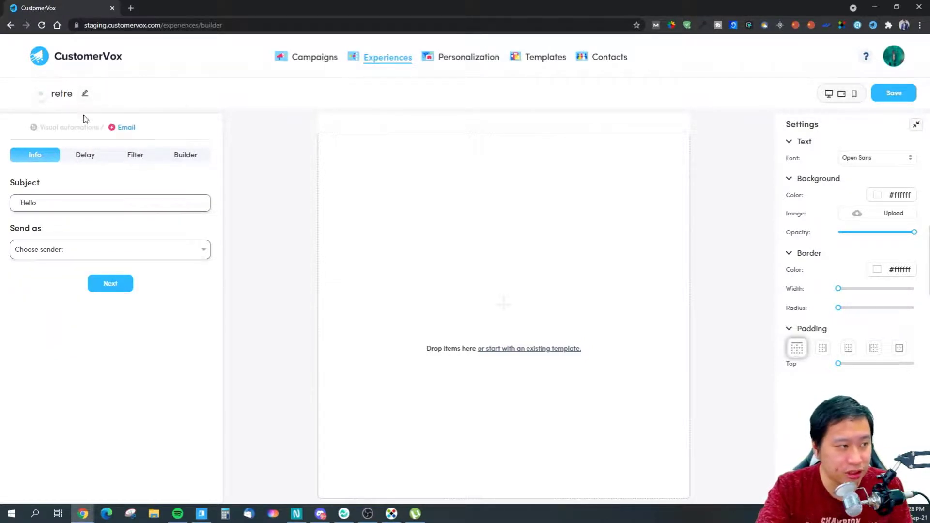
left_click(83, 159)
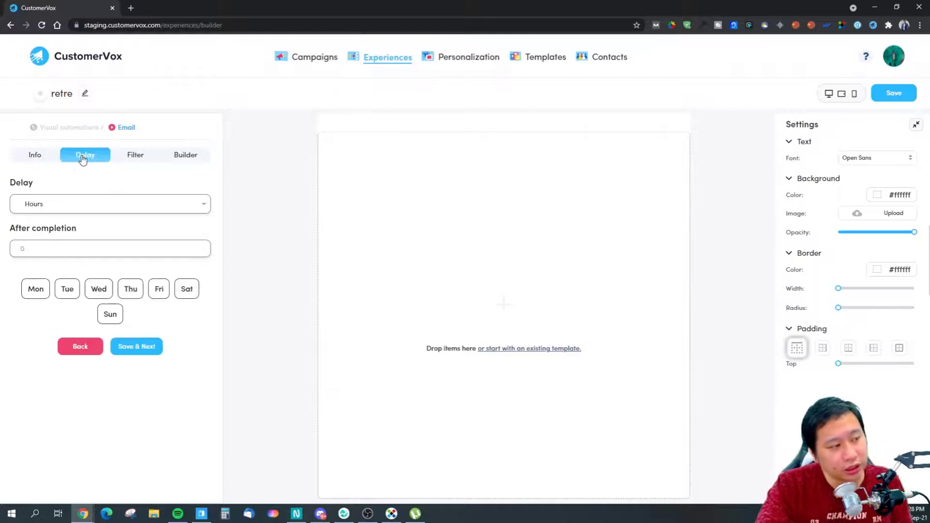
left_click(64, 213)
left_click(40, 190)
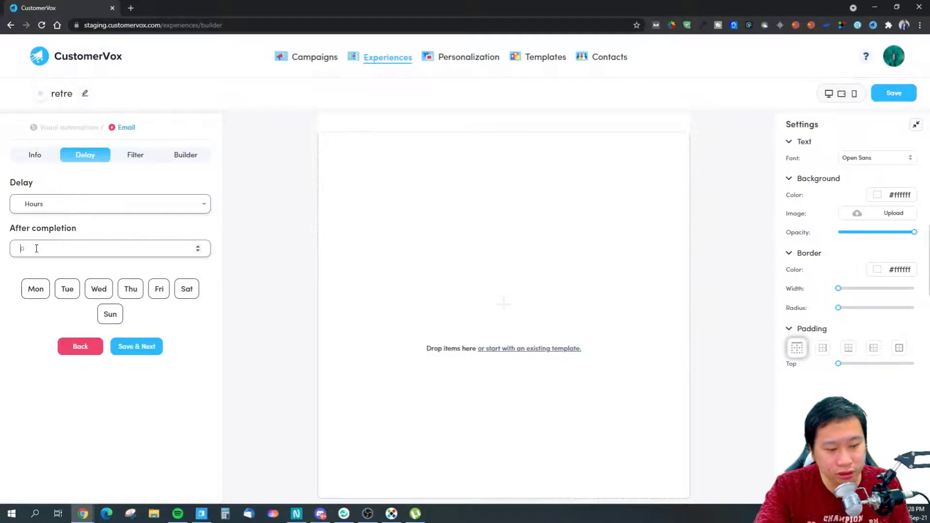
Filter the email by what someone has done or not done: Not done, Paid order, since starting this workflow.
left_click(131, 159)
left_click(56, 204)
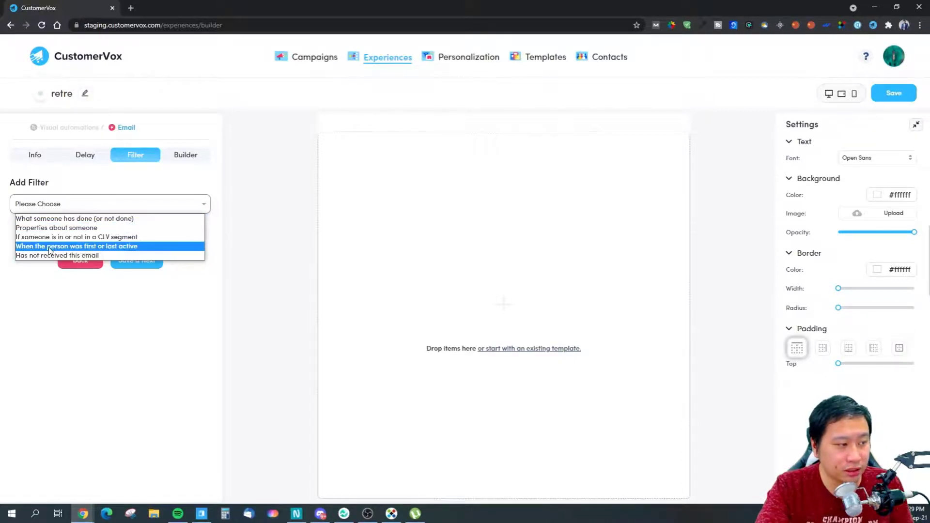
left_click(54, 218)
left_click(84, 231)
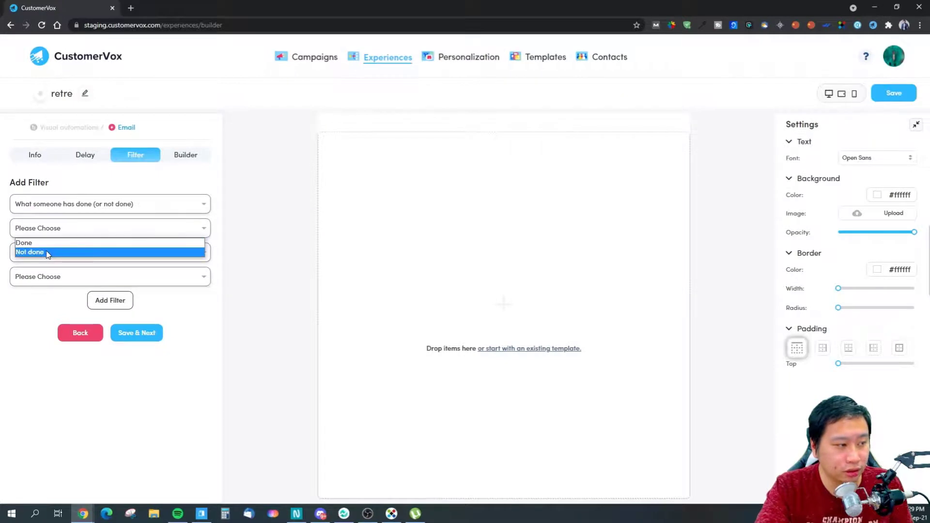
left_click(43, 243)
left_click(64, 232)
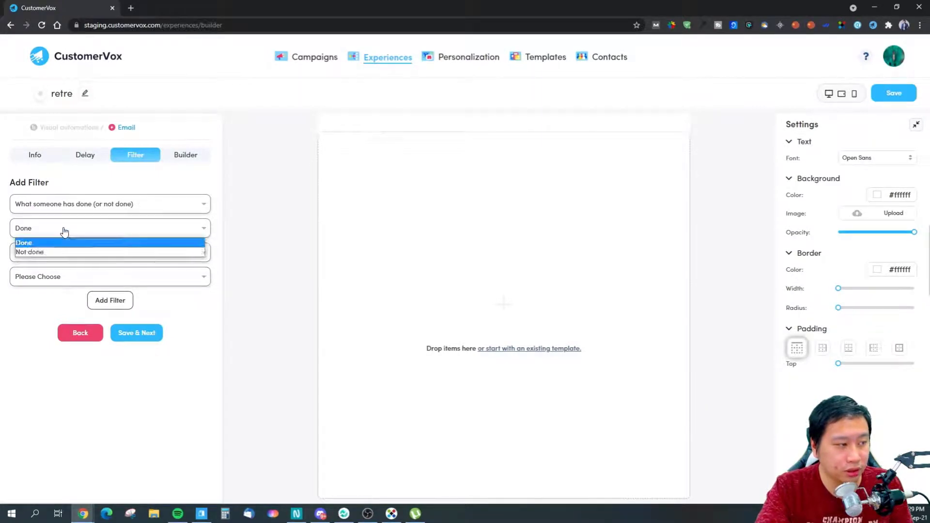
left_click(53, 252)
left_click(75, 252)
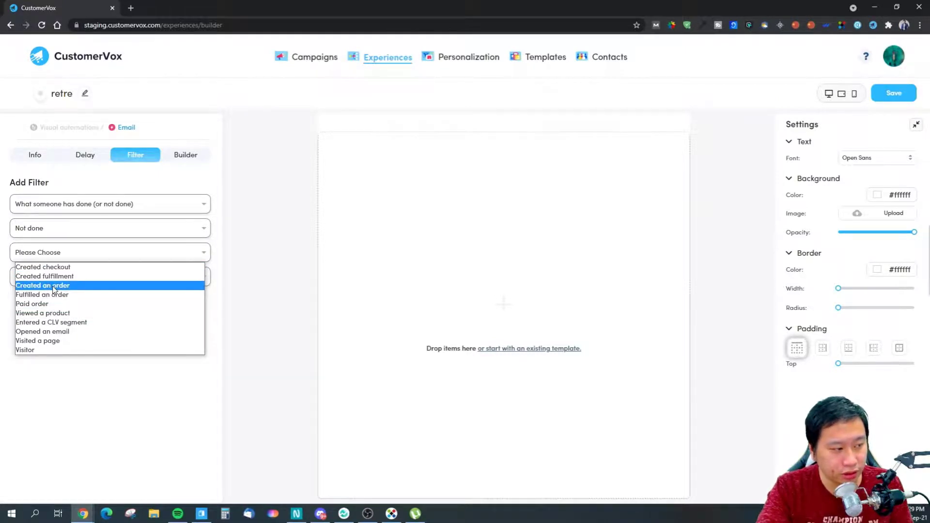
left_click(52, 304)
left_click(64, 283)
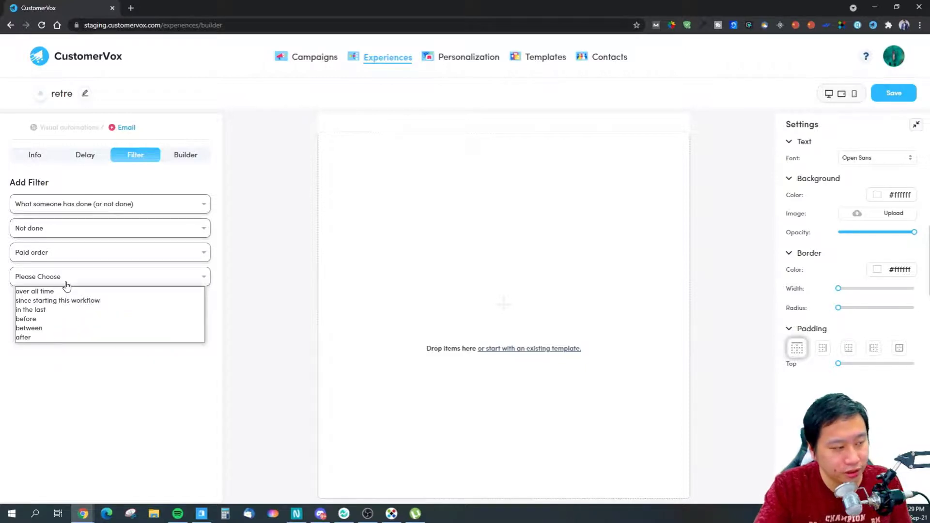
left_click(68, 300)
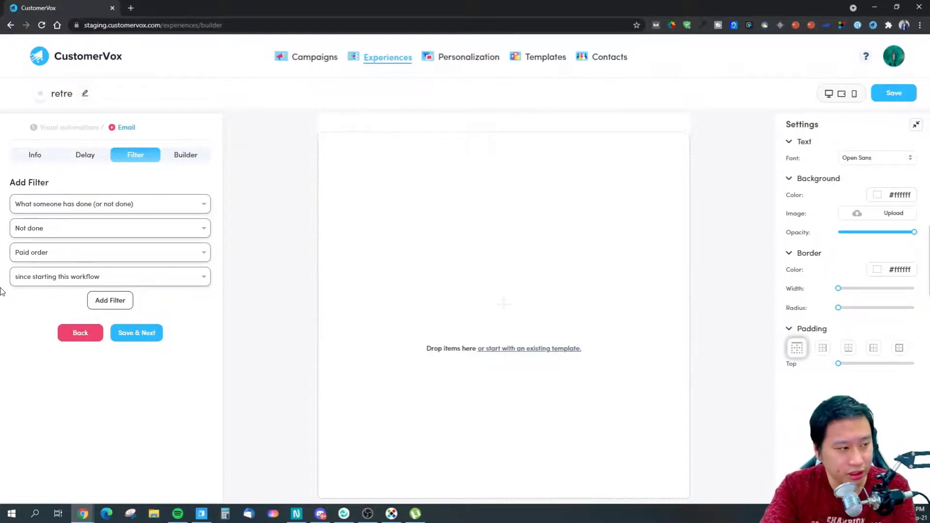
Look through the header blocks in the email action's builder.
left_click(187, 158)
left_click(42, 190)
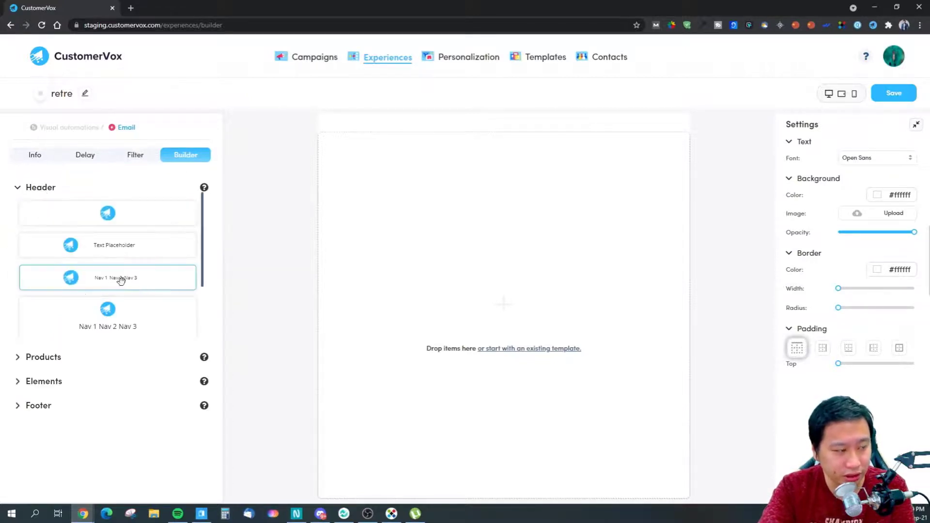
scroll(105, 293, "down", 3)
scroll(110, 297, "up", 3)
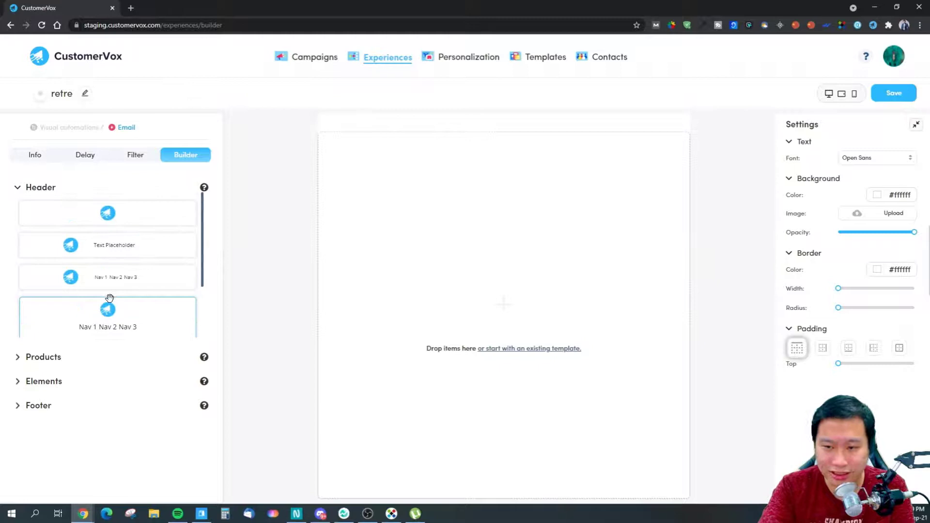
Create a new experience named nn with the description dsfg.
scroll(72, 298, "down", 3)
scroll(69, 288, "up", 3)
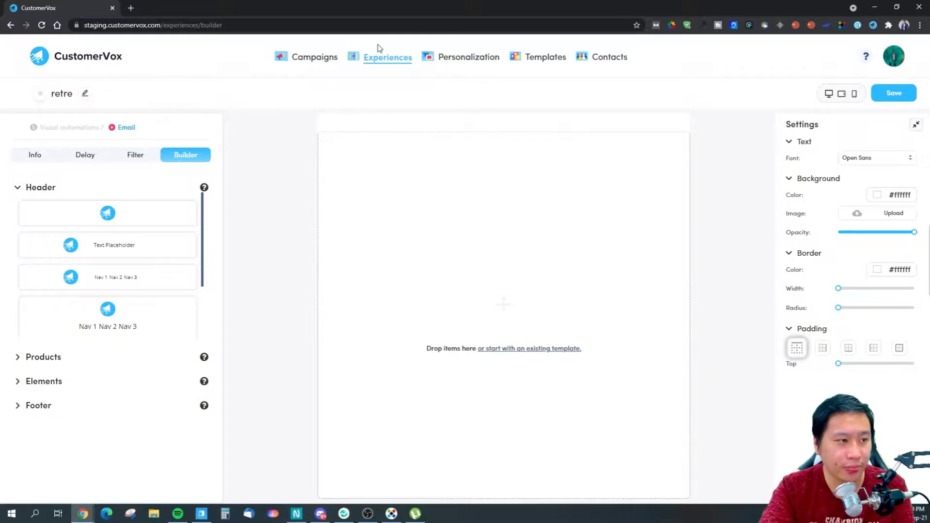
left_click(387, 58)
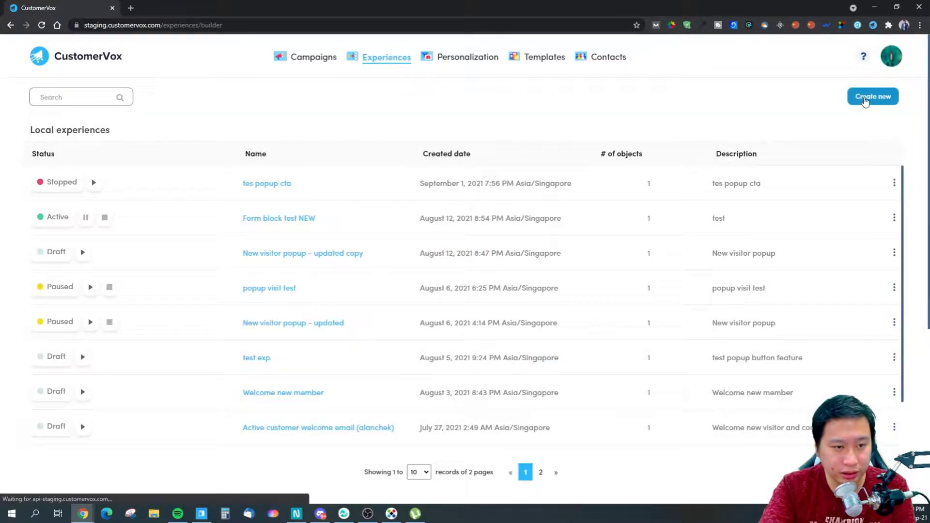
left_click(867, 97)
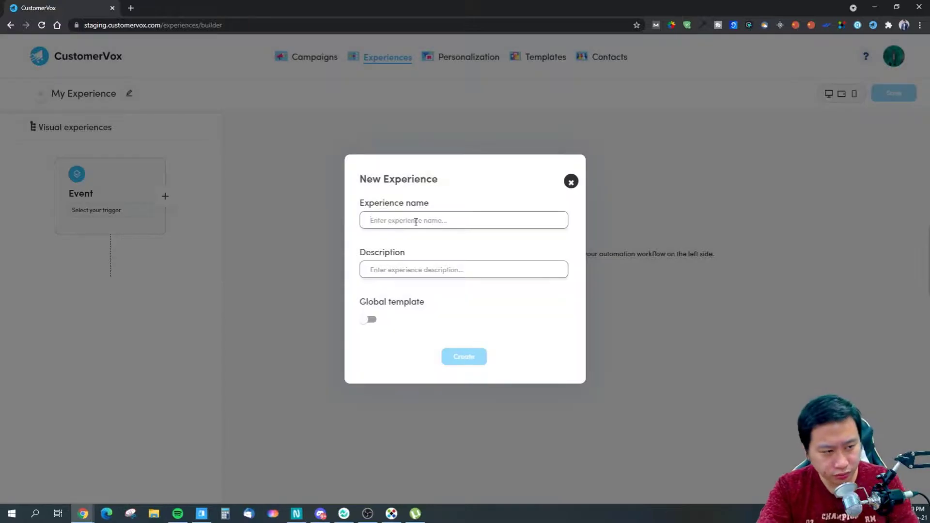
left_click(418, 222)
type("nn")
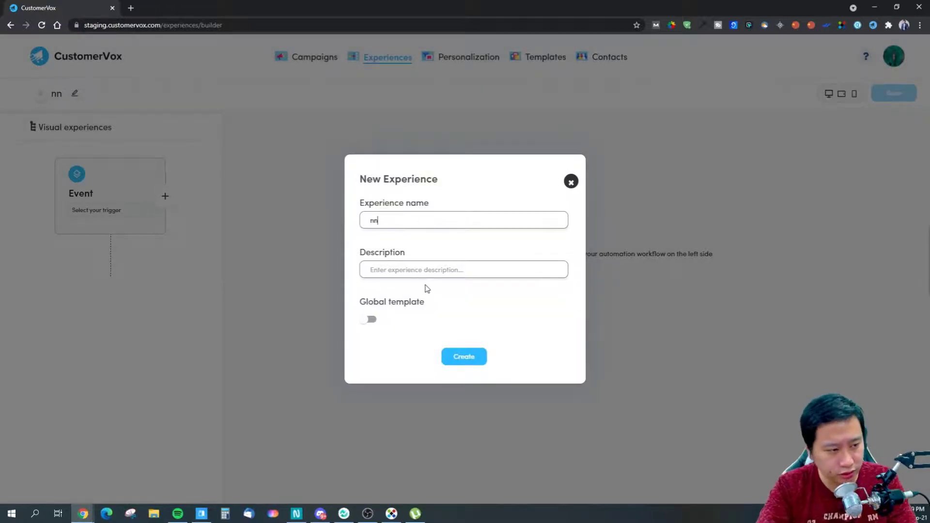
left_click(428, 271)
type("dsfg")
left_click(464, 356)
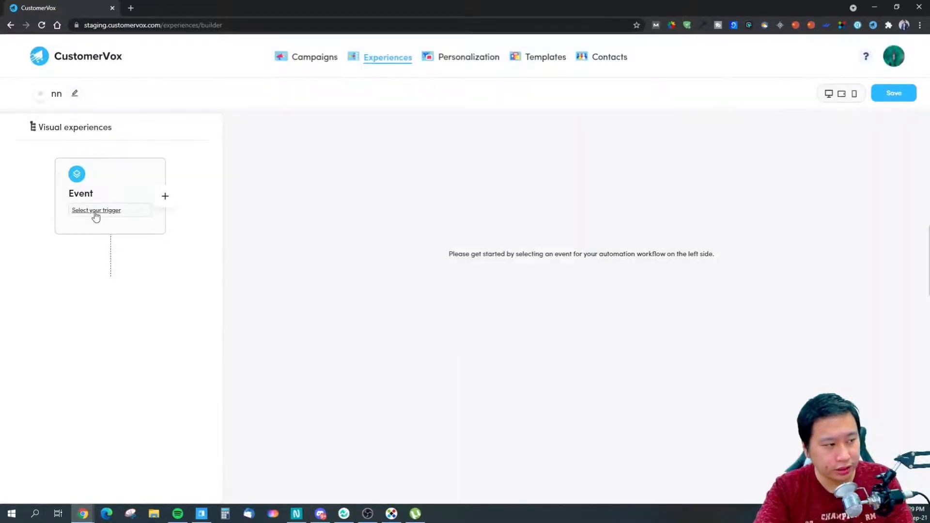
Set the experience's trigger event to Fullfilment created.
left_click(166, 195)
scroll(241, 286, "down", 1)
scroll(230, 274, "up", 1)
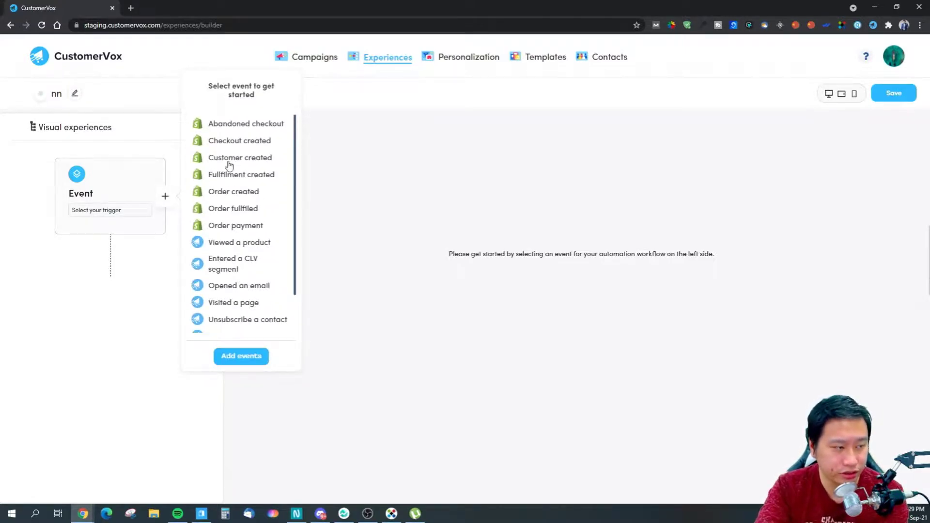
left_click(246, 146)
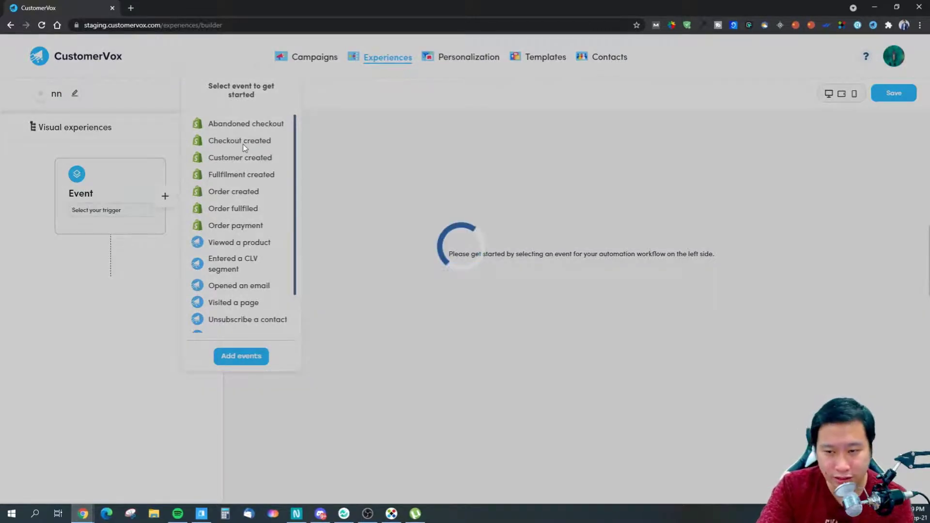
scroll(235, 257, "down", 1)
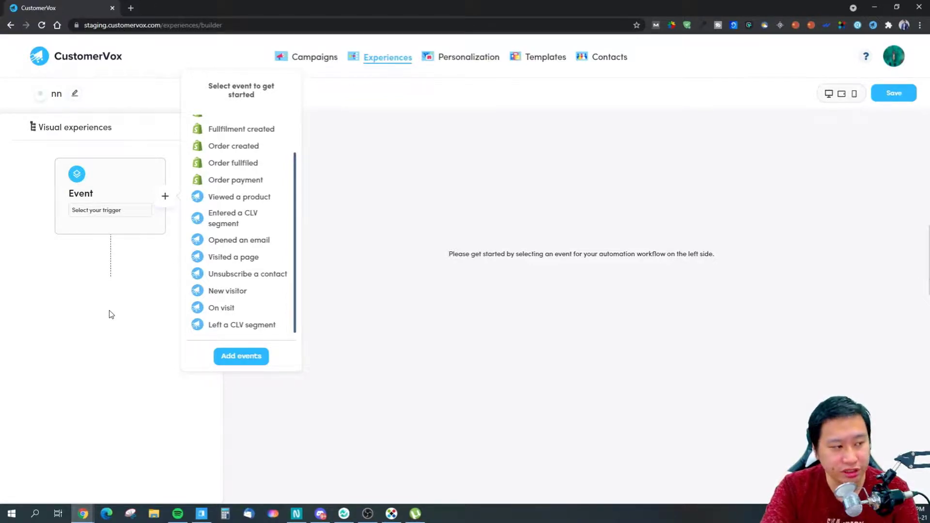
scroll(218, 257, "up", 1)
left_click(233, 179)
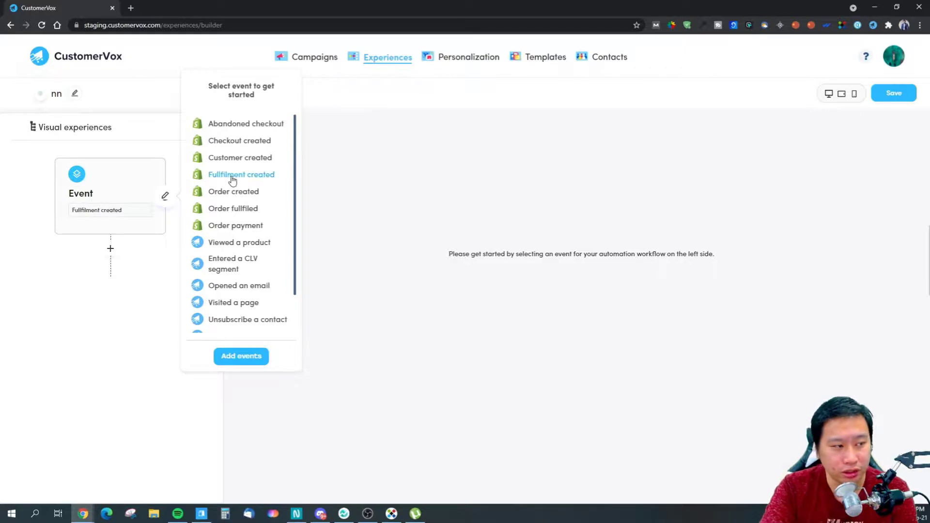
Add a Popup action after the event and name its template testing.
left_click(110, 249)
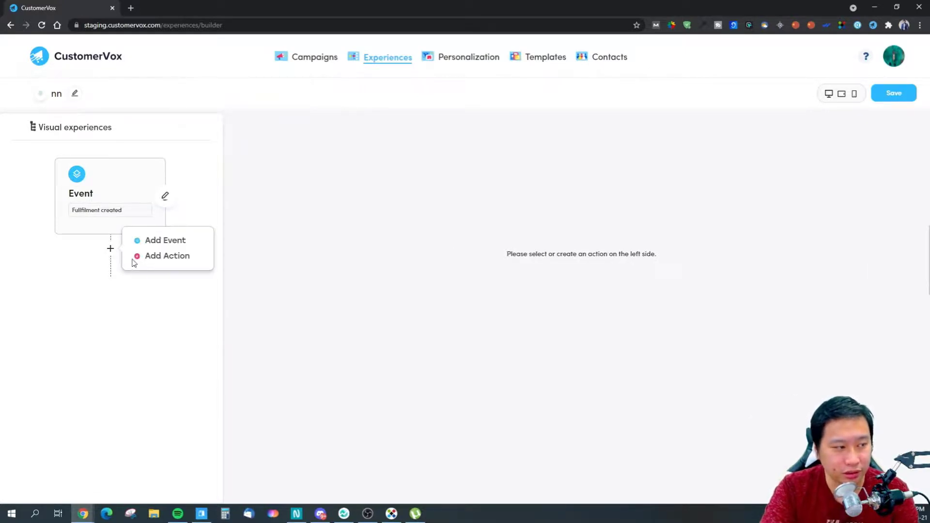
left_click(158, 256)
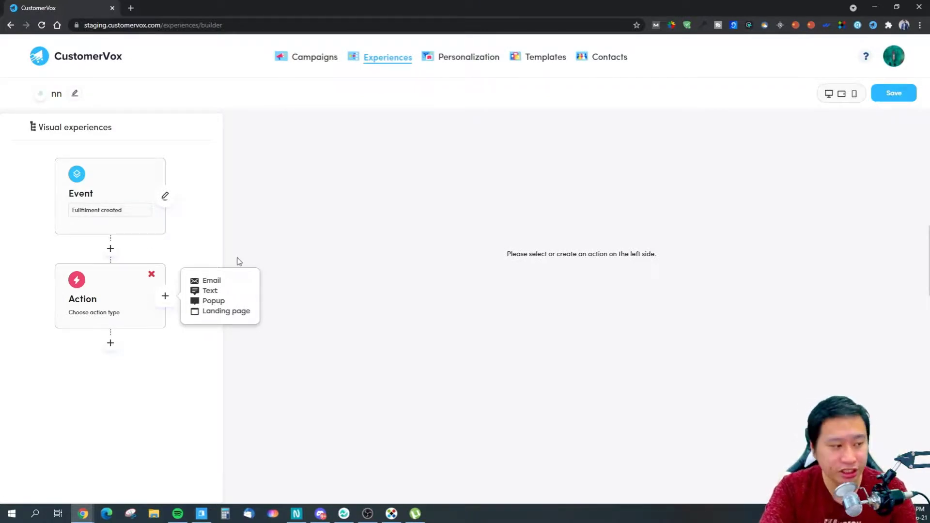
left_click(213, 302)
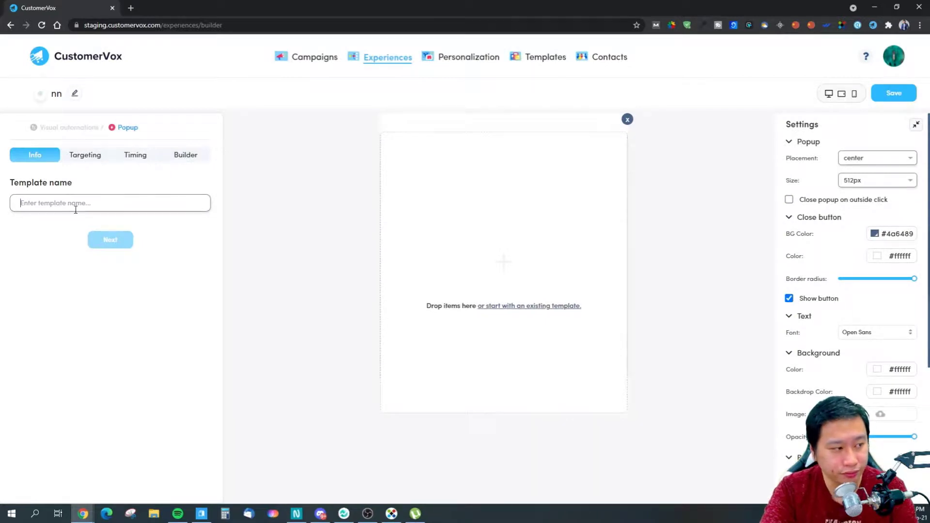
type("testing")
left_click(110, 239)
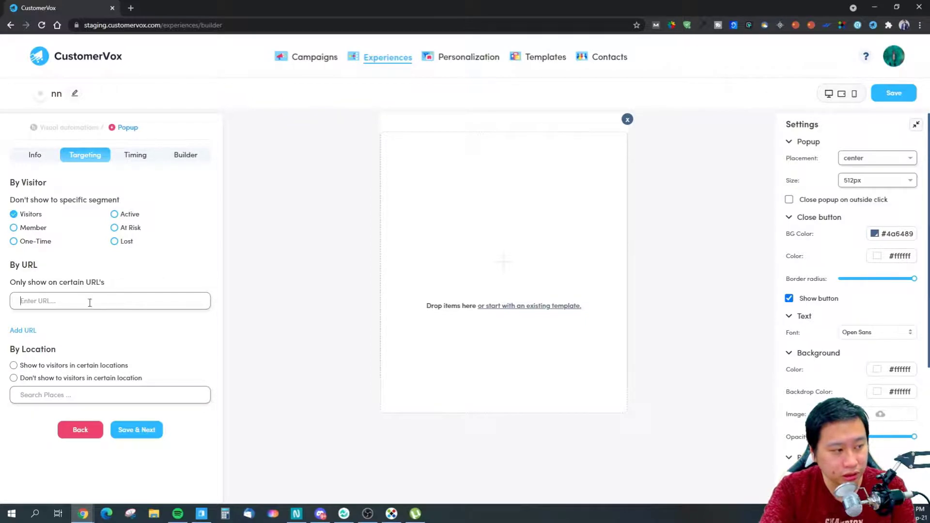
Examine the popup's timing options and look through the Products and Elements blocks in its builder.
left_click(131, 155)
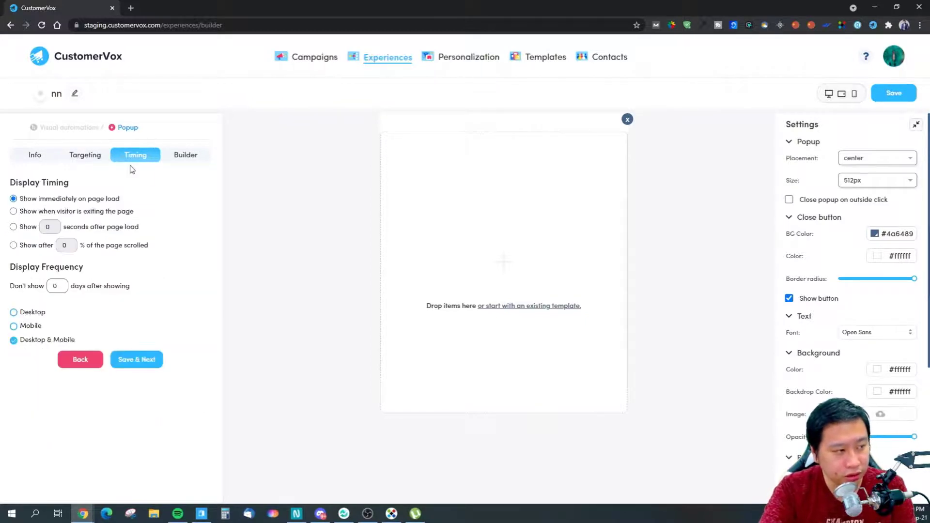
left_click(185, 155)
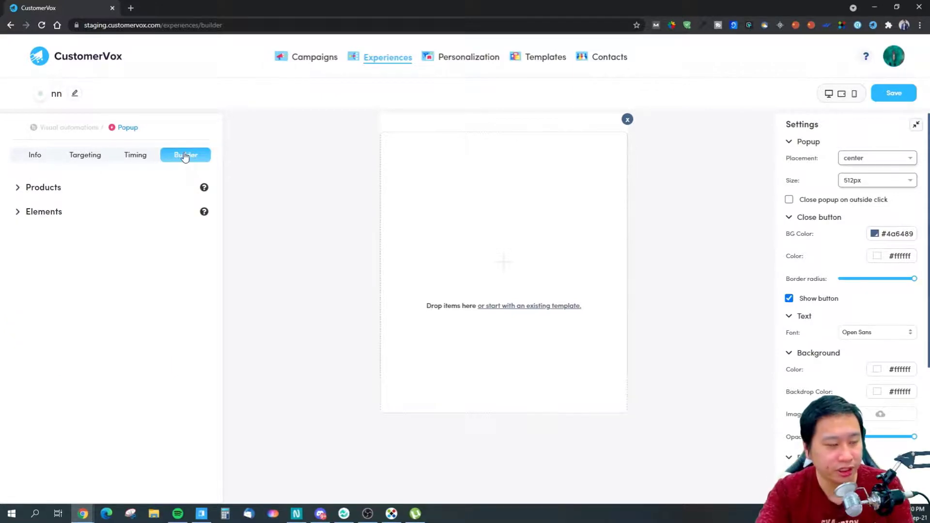
left_click(19, 189)
scroll(84, 313, "down", 3)
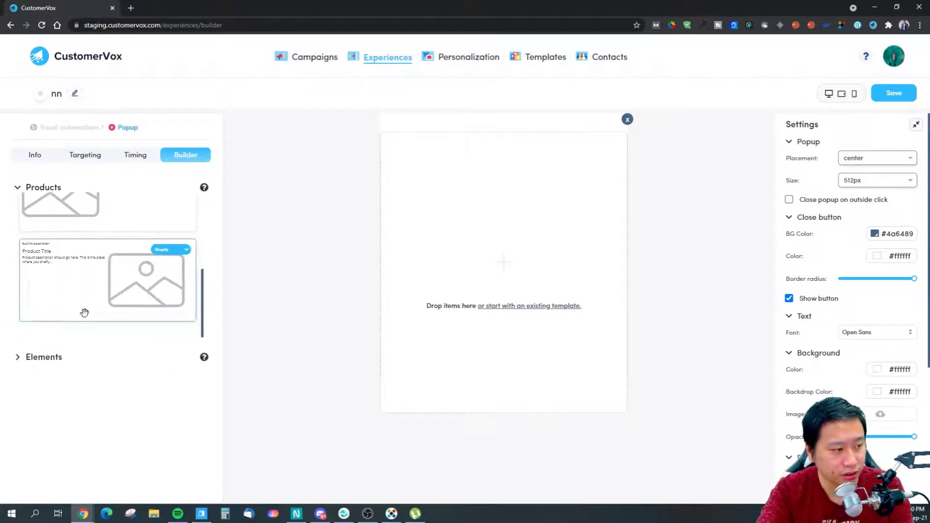
left_click(44, 358)
scroll(84, 342, "down", 3)
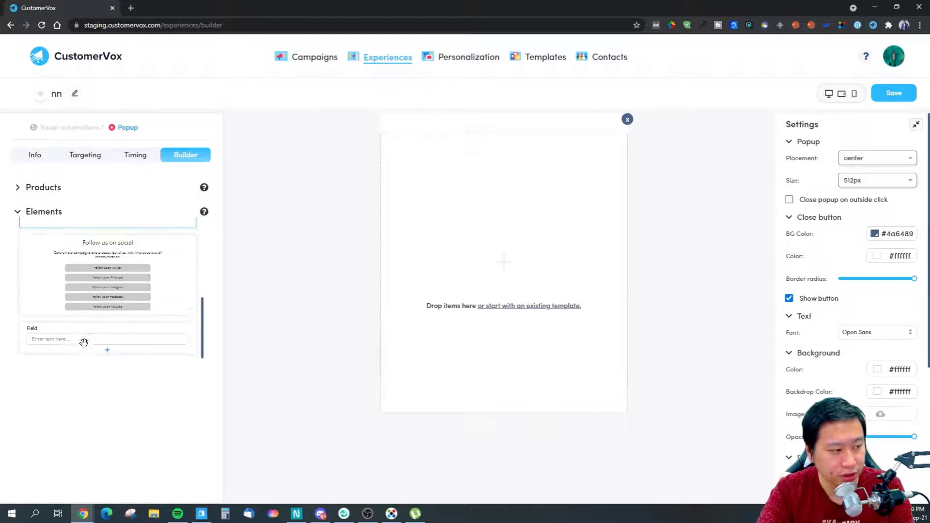
scroll(84, 343, "up", 2)
scroll(80, 342, "down", 3)
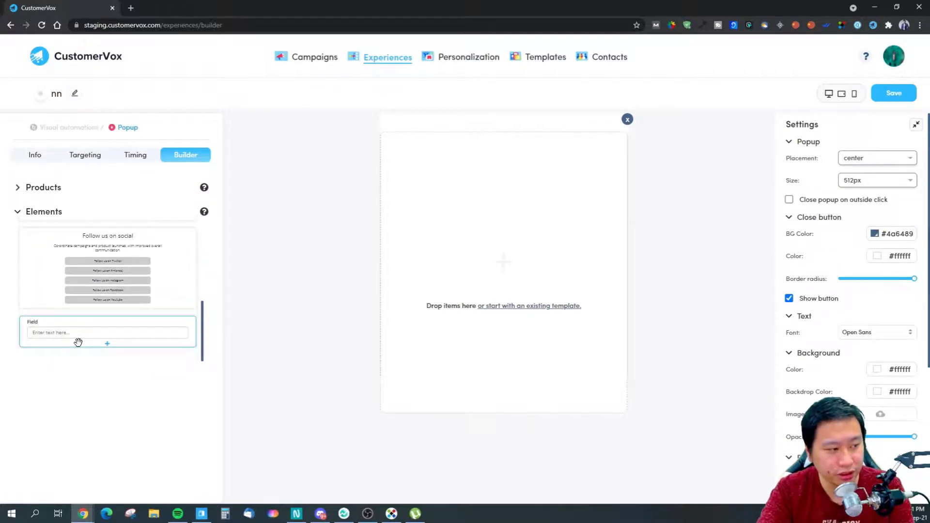
Add two Field form blocks to the popup and check the first field's available field types.
left_click_drag(139, 341, 501, 226)
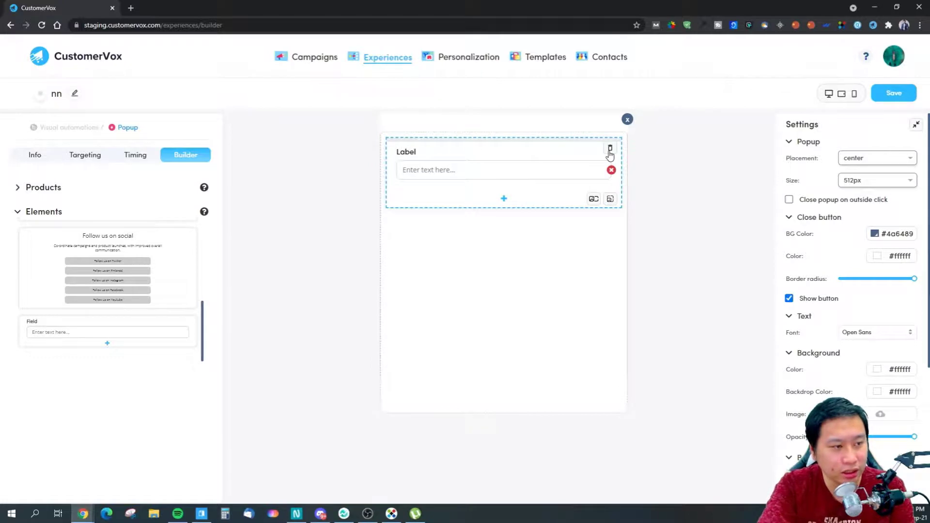
left_click_drag(145, 334, 504, 218)
left_click(421, 170)
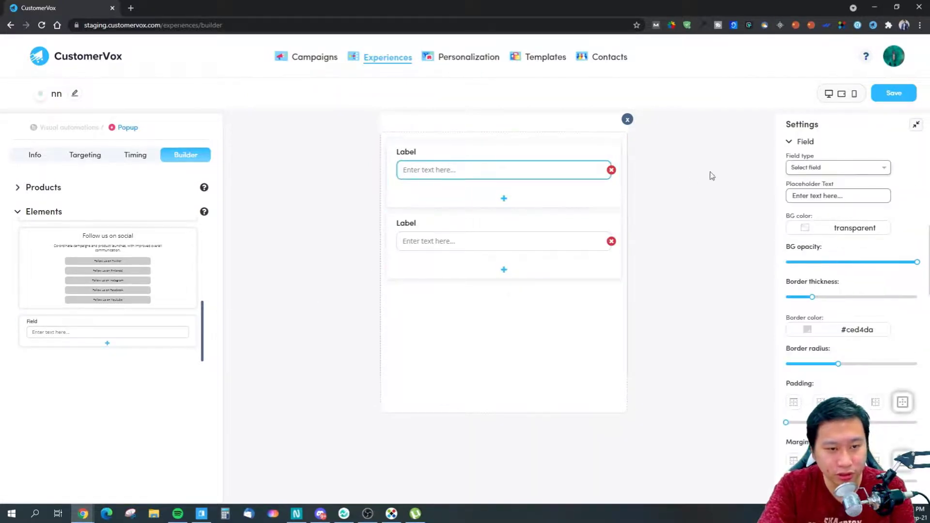
left_click(793, 168)
left_click(458, 322)
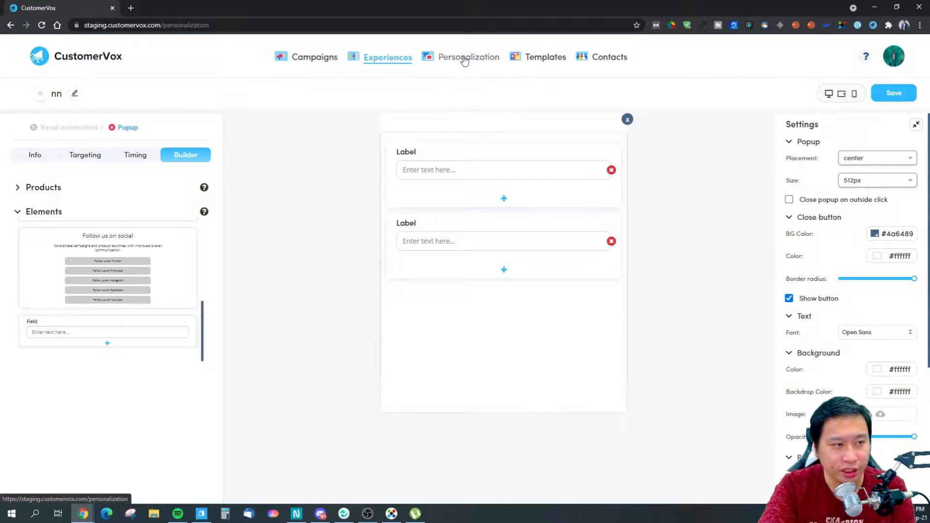
View the Personalization changes list and open the CustomerVox website in a new tab by searching Google for customervox.
left_click(487, 58)
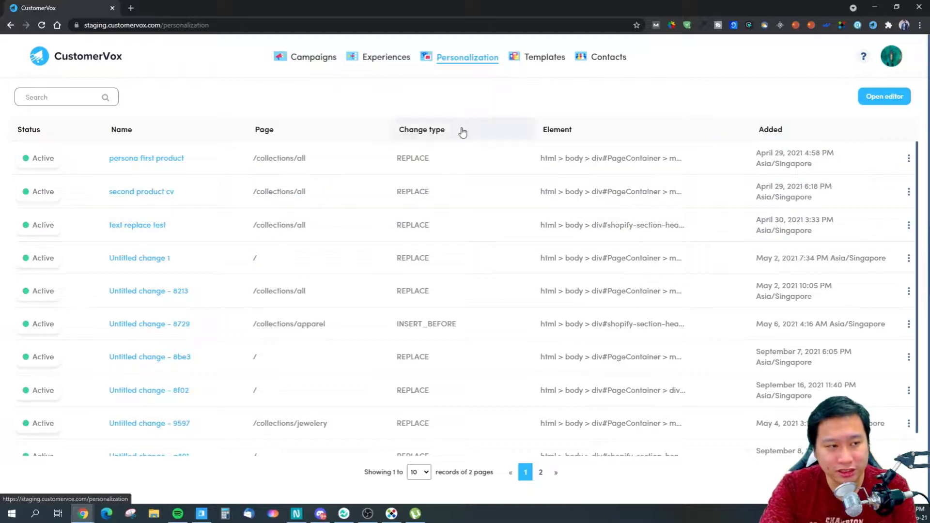
left_click(131, 8)
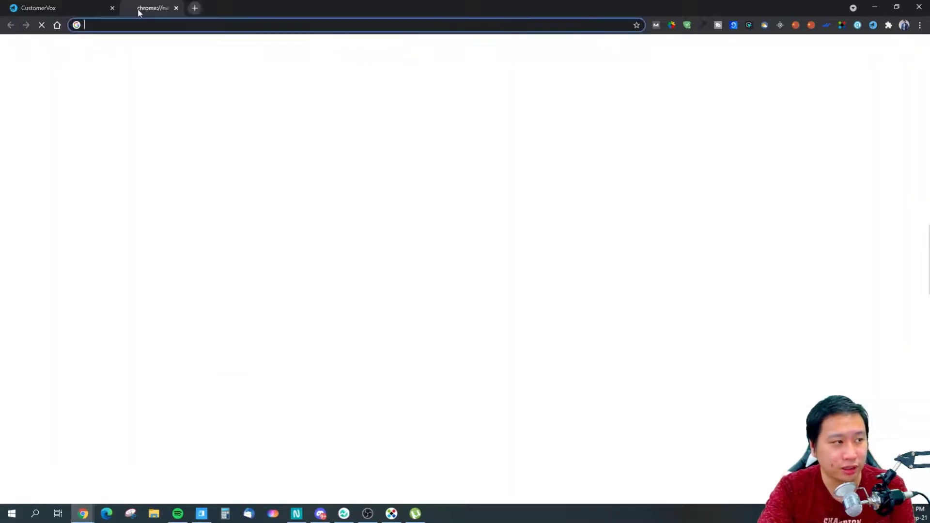
type("customer")
key("Return")
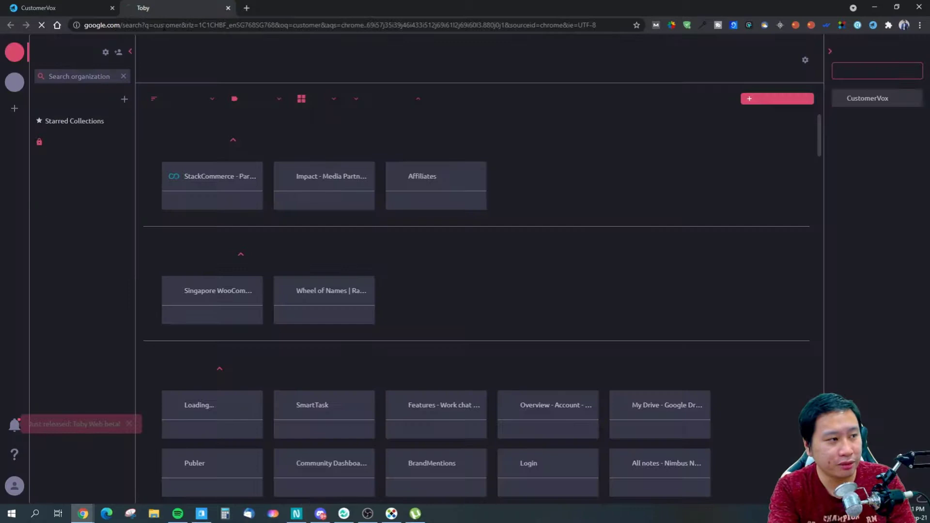
left_click(173, 63)
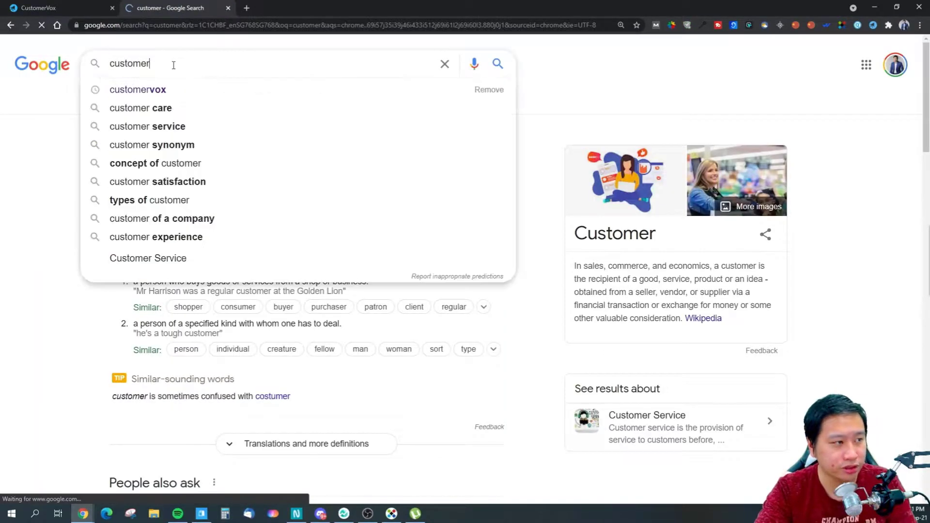
type("vox")
key("Return")
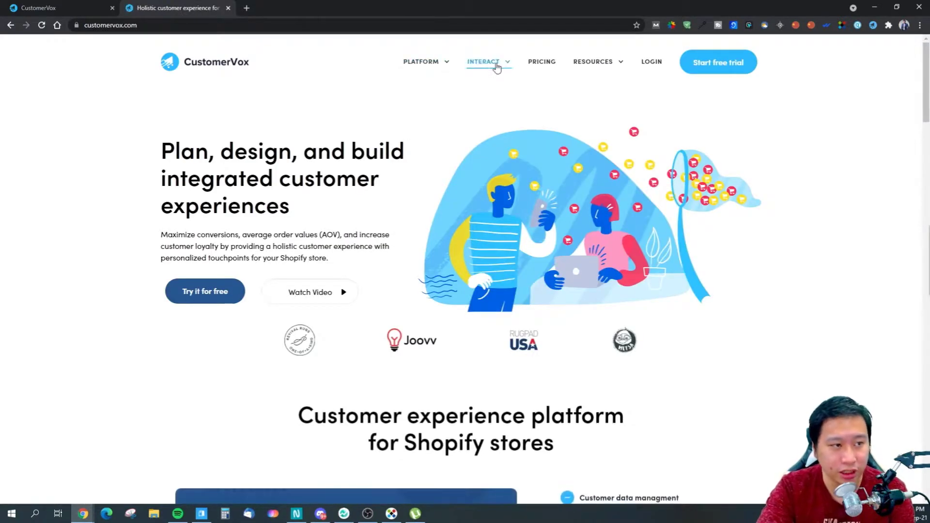
Open the website's Shopify Personalization page and read down to its first feature sections.
left_click(498, 66)
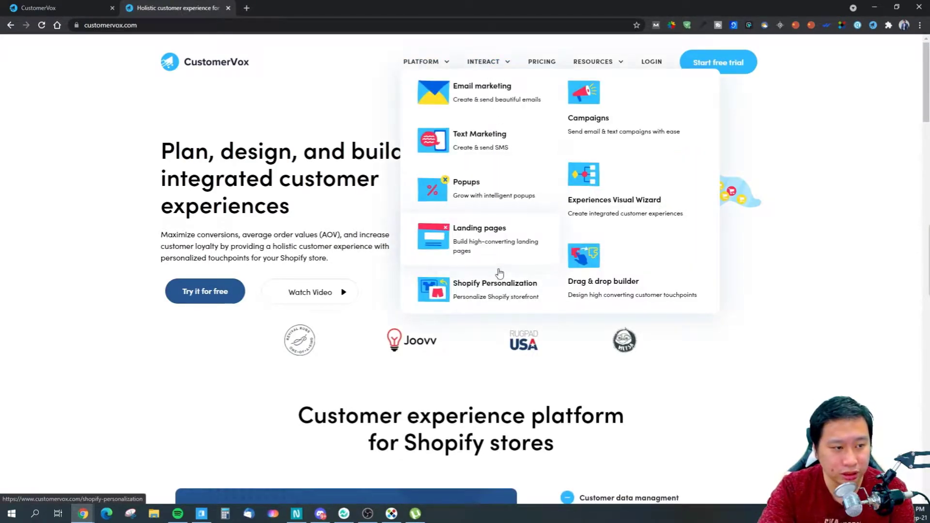
left_click(497, 290)
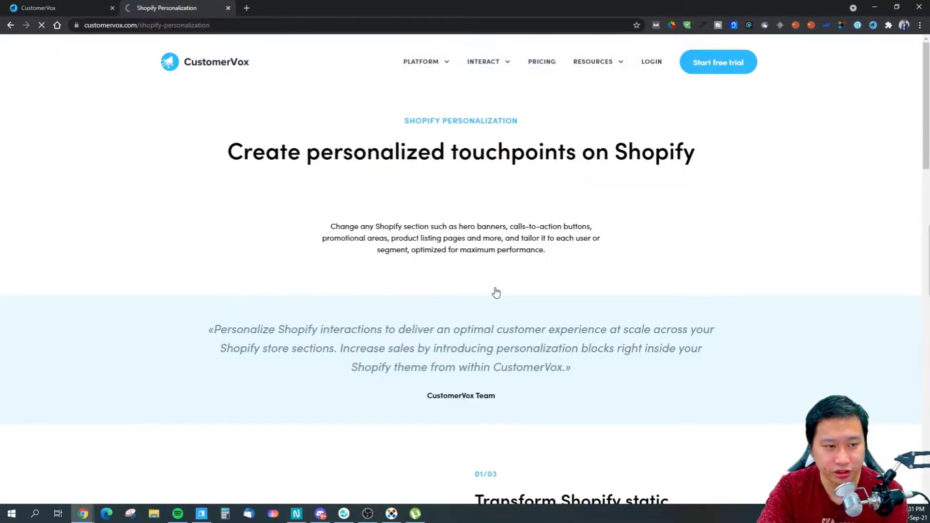
scroll(520, 287, "down", 10)
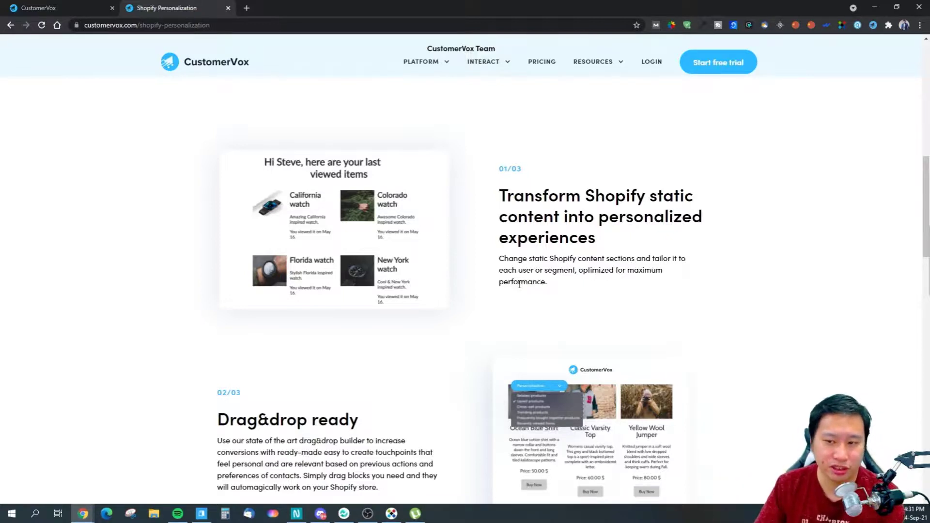
Compare the app's list of personalization changes with the website's sections on personalized experiences and Drag&drop ready.
left_click(75, 5)
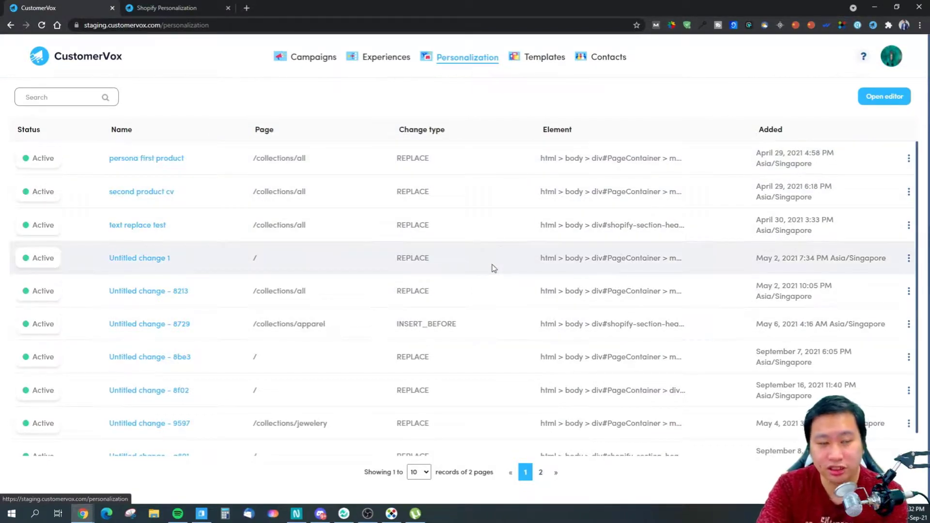
left_click(165, 7)
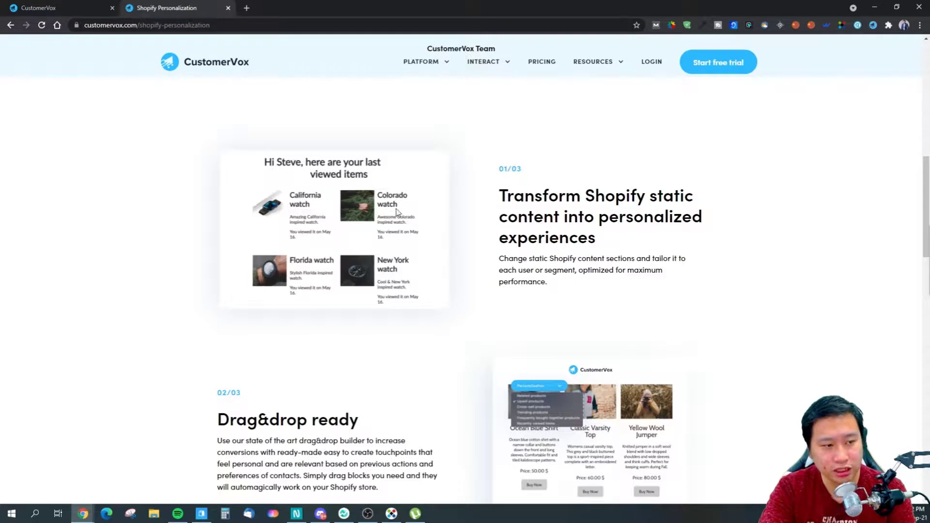
left_click(39, 5)
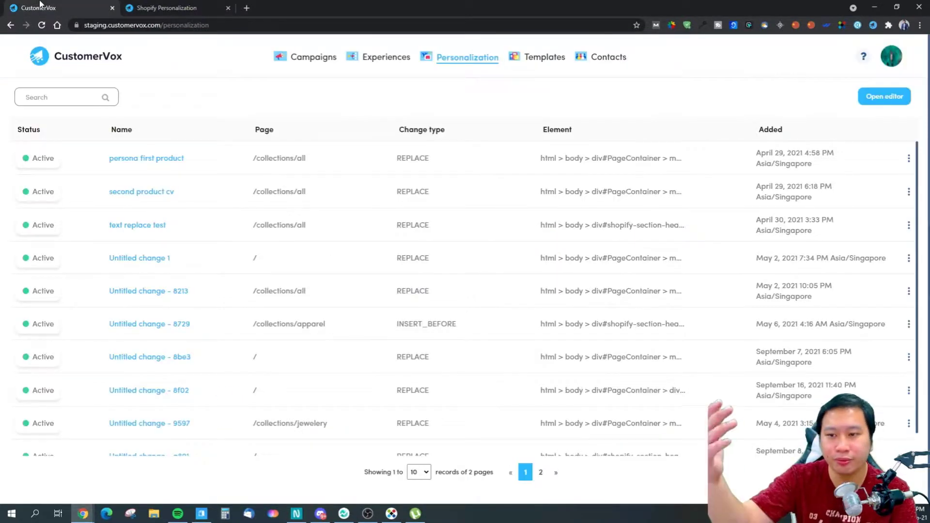
left_click(156, 5)
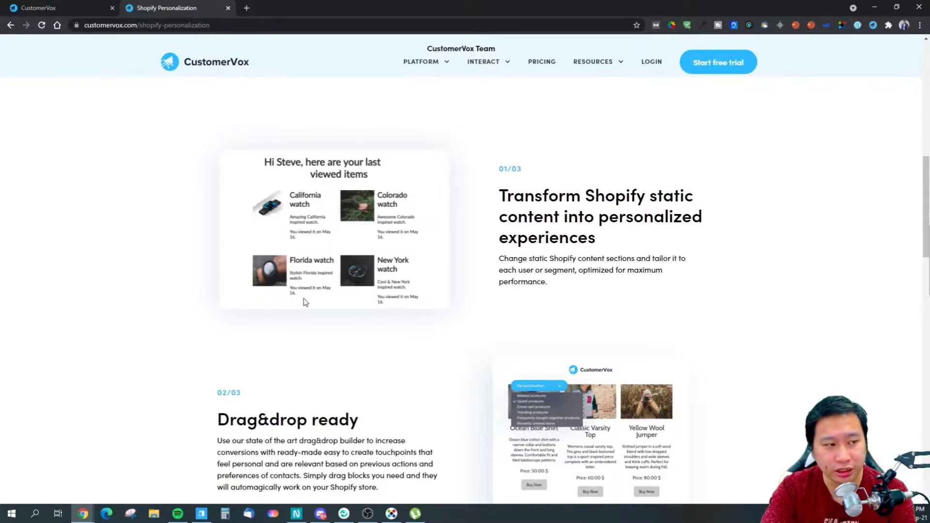
scroll(402, 318, "down", 4)
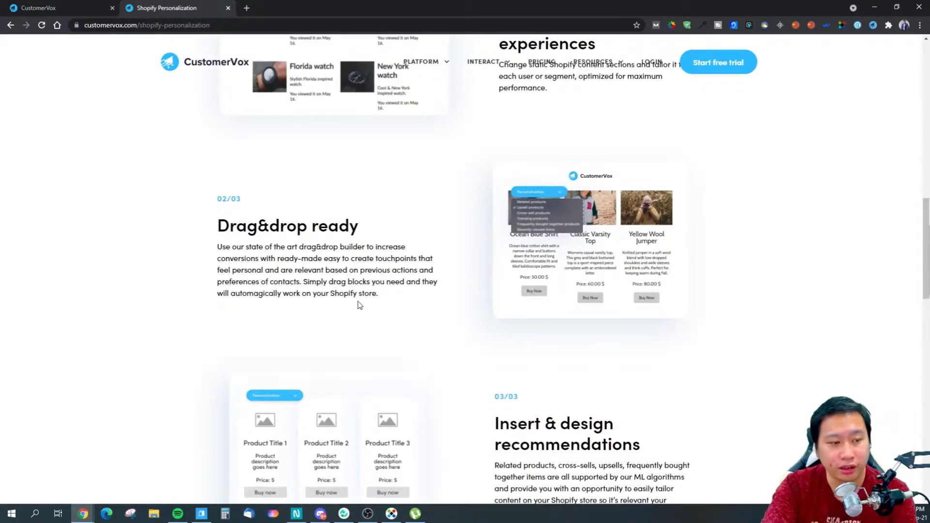
scroll(355, 269, "up", 4)
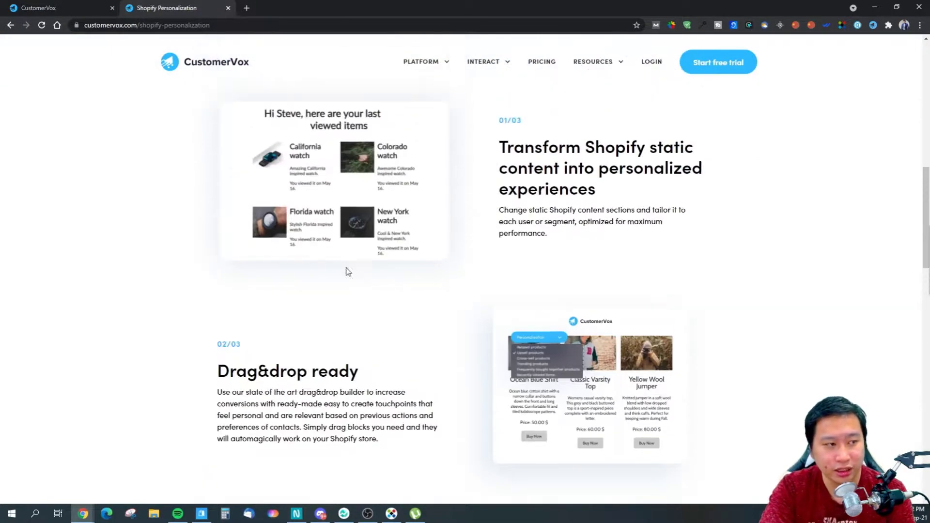
left_click(53, 8)
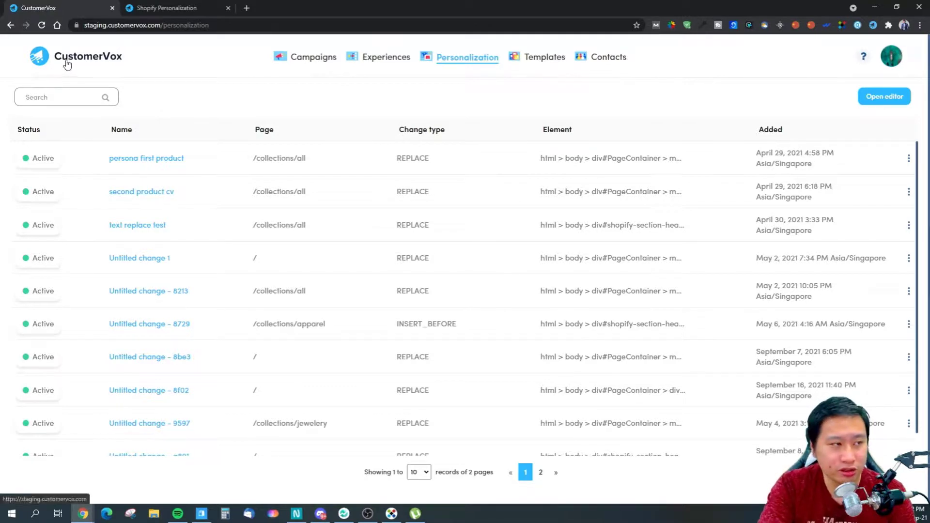
Read the Shopify Personalization page through Insert & design recommendations and return to the app's personalization changes list.
left_click(145, 7)
scroll(234, 268, "down", 3)
scroll(410, 284, "down", 10)
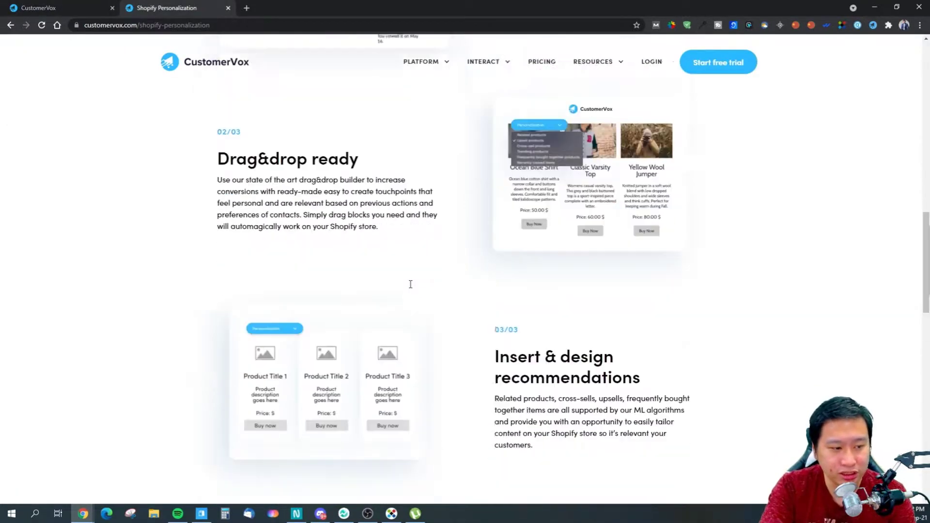
scroll(410, 284, "up", 10)
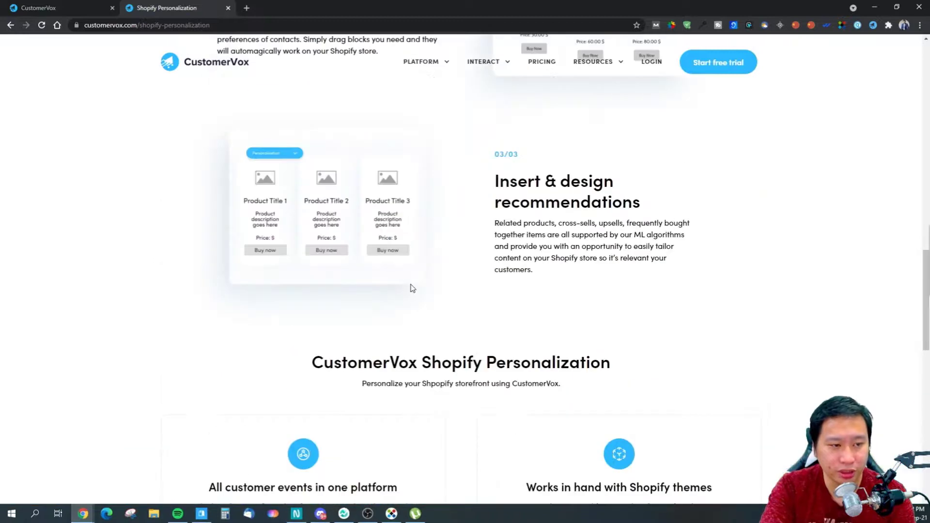
scroll(413, 288, "up", 5)
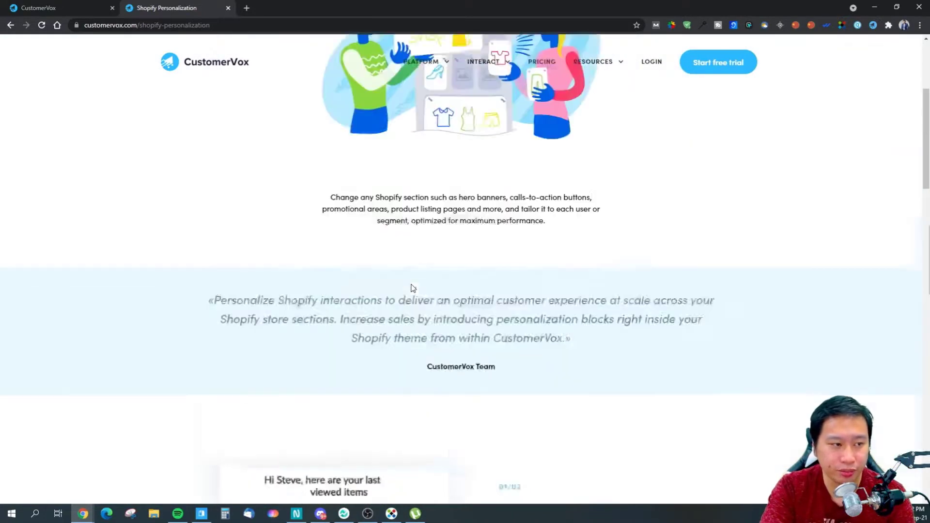
left_click(53, 7)
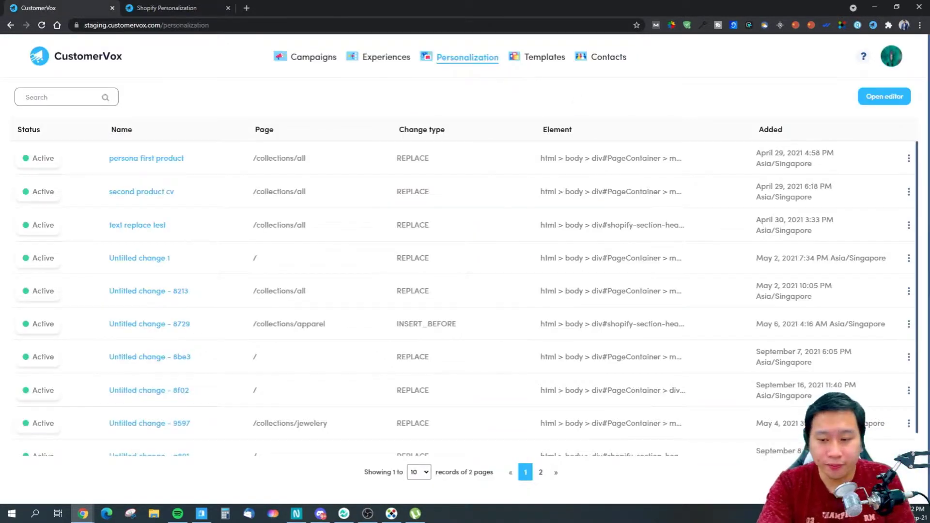